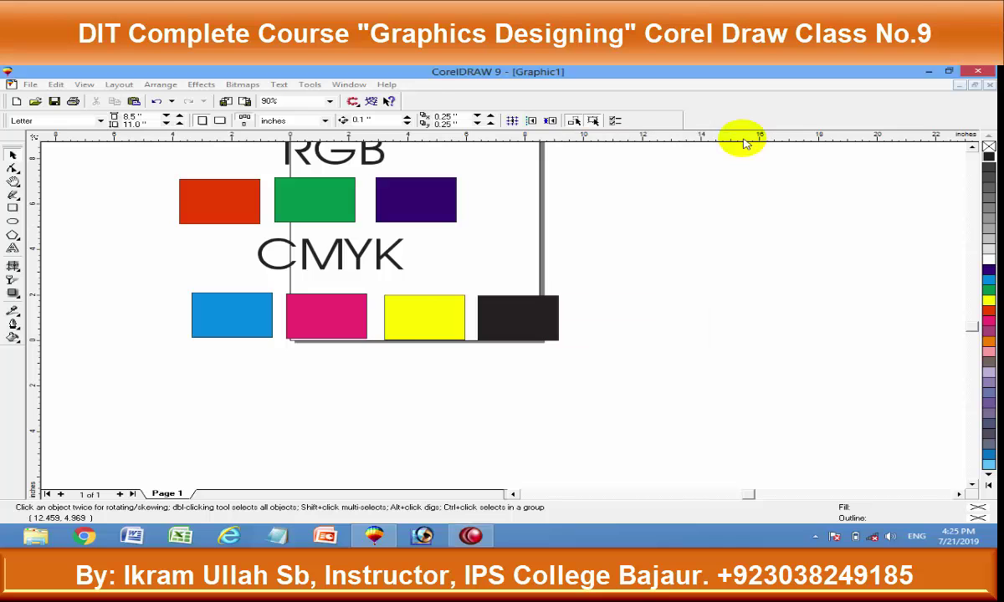
- Draw a wide cyan-filled rectangle below the CMYK swatches
{"action": "left_click", "coordinate": [636, 365]}
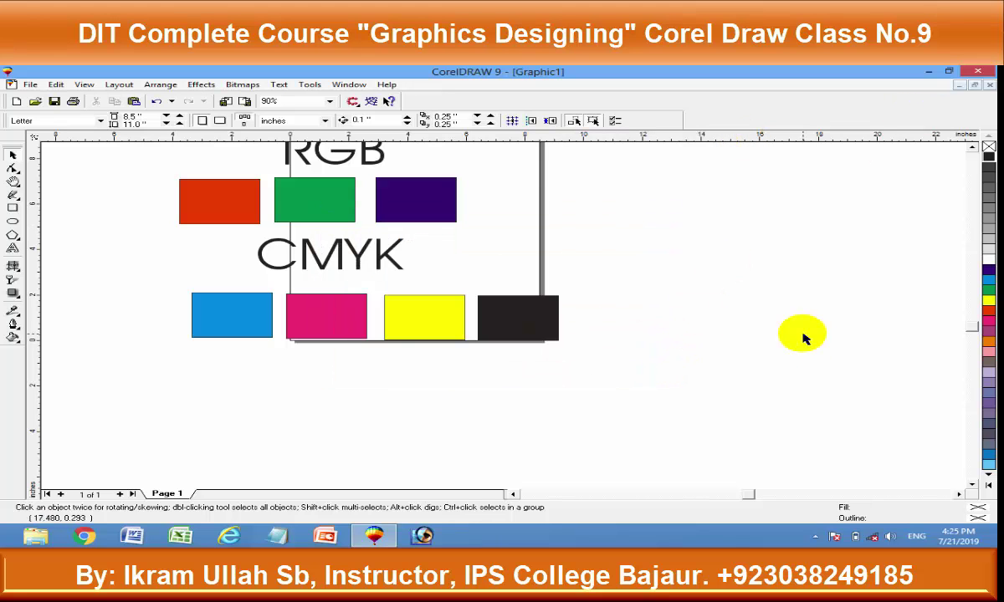
{"action": "key", "text": "F6"}
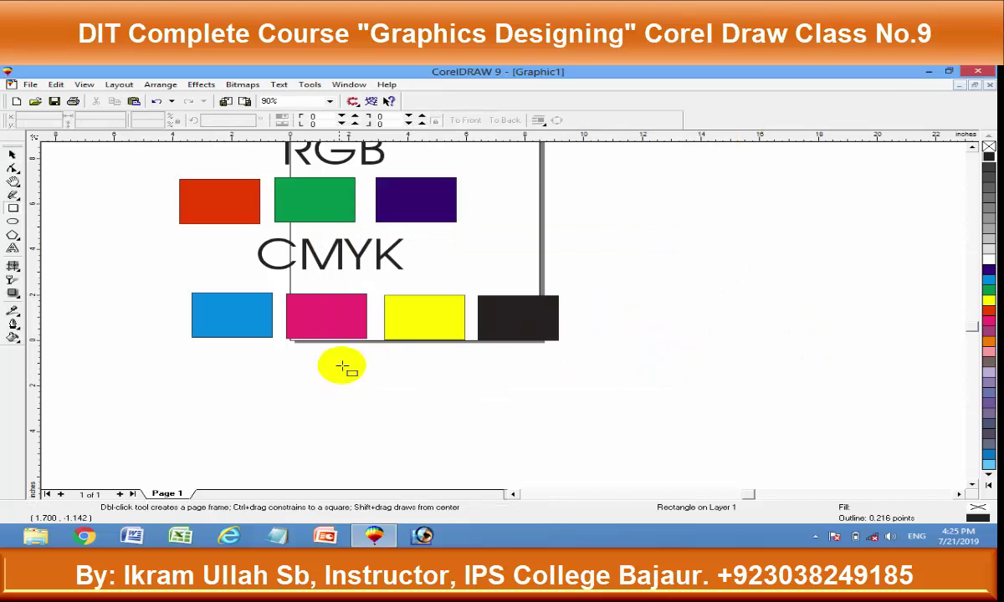
{"action": "left_click_drag", "start_coordinate": [229, 369], "coordinate": [564, 468]}
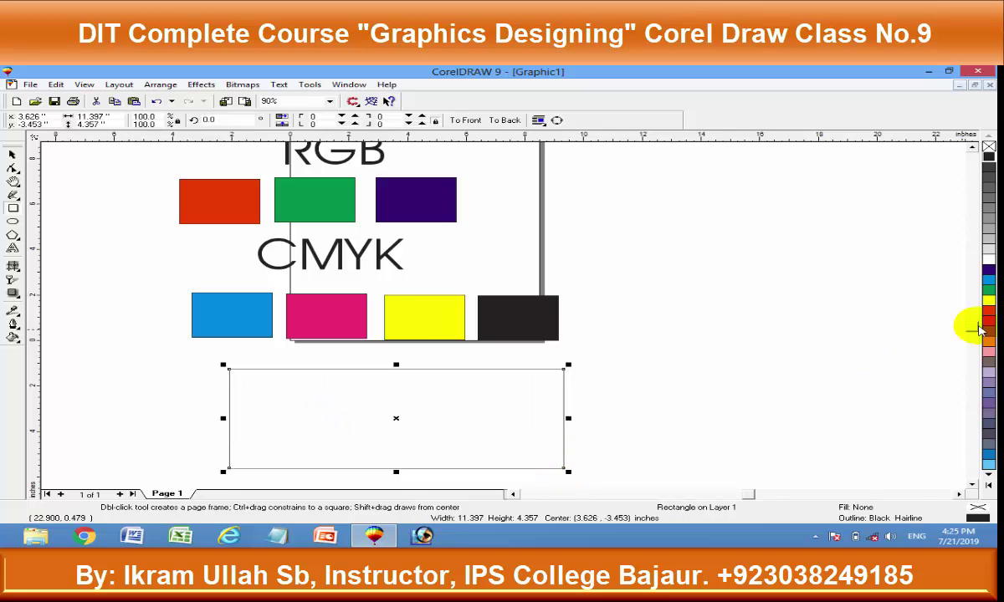
{"action": "left_click", "coordinate": [987, 280]}
- Give the rectangle a 20-point red outline
{"action": "key", "text": "F12"}
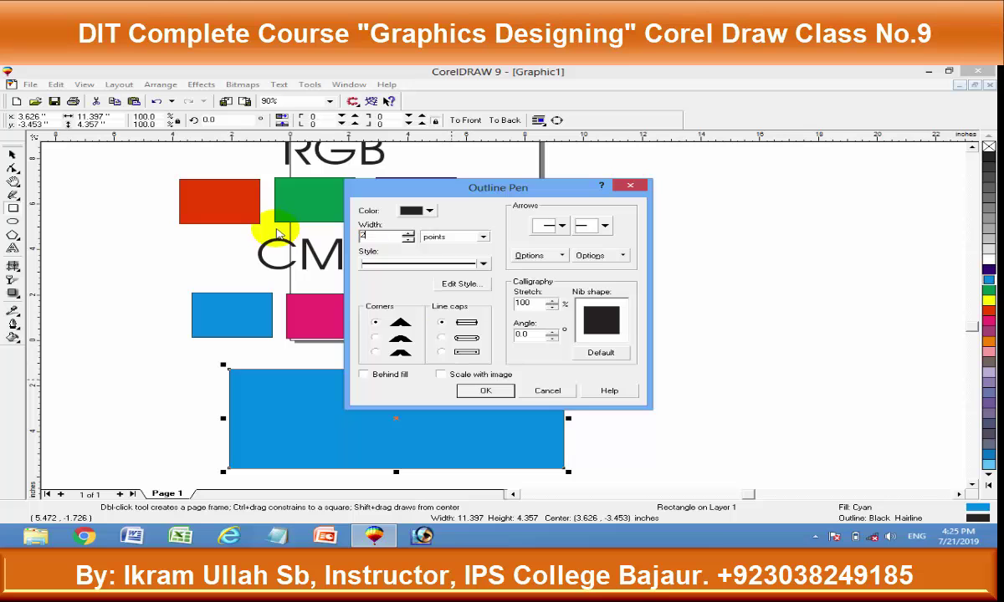
{"action": "type", "text": "0"}
{"action": "left_click", "coordinate": [486, 391]}
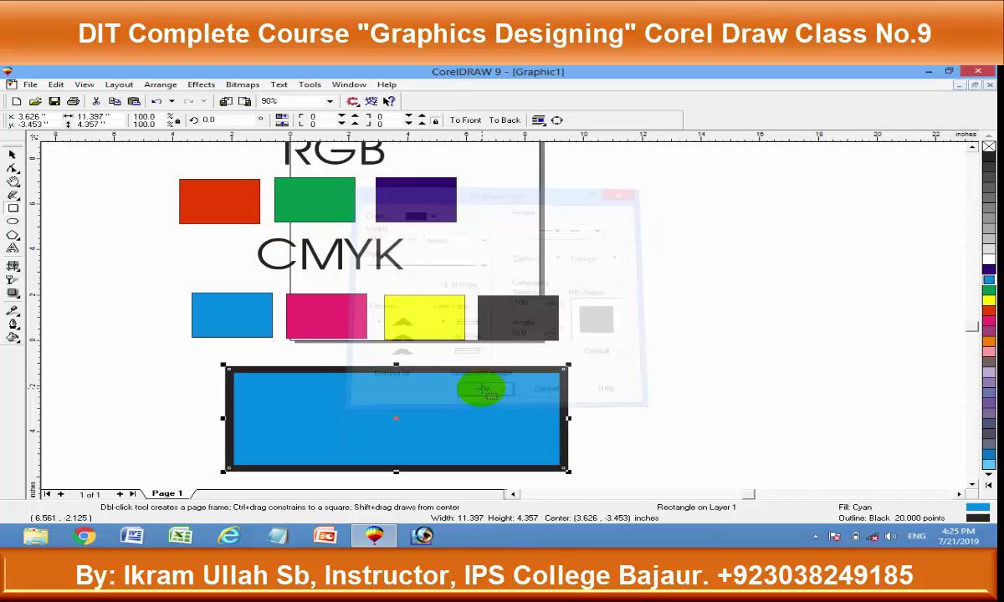
{"action": "right_click", "coordinate": [988, 310]}
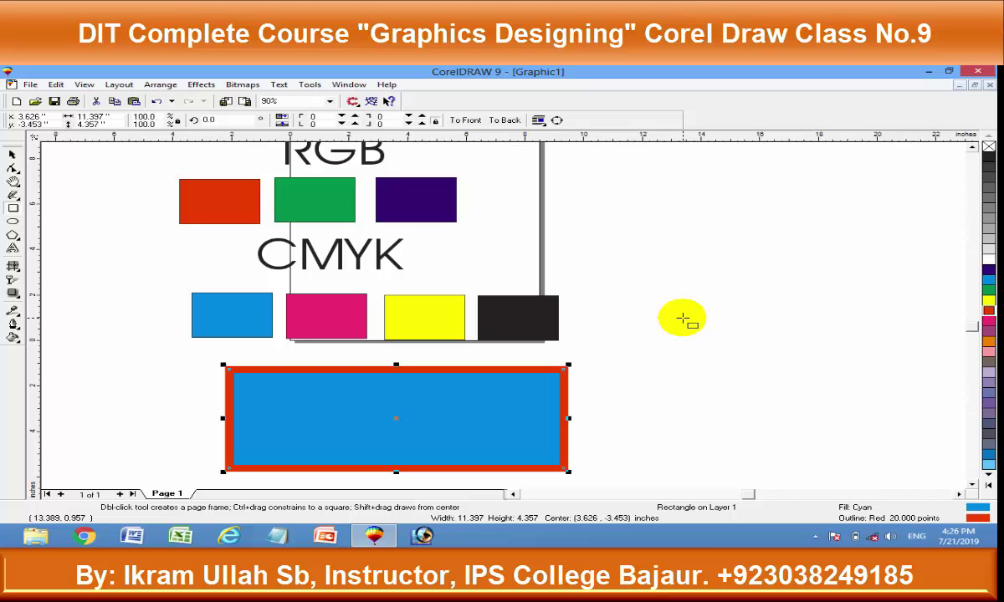
{"action": "left_click", "coordinate": [13, 326]}
{"action": "left_click", "coordinate": [71, 328]}
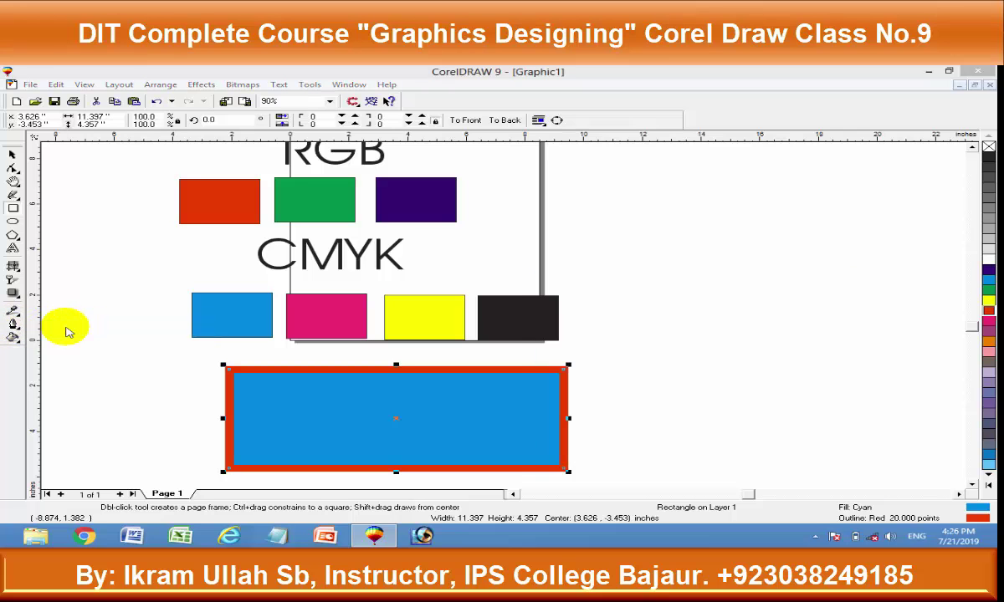
- Recolour the outline to a lighter salmon red, C3 M58 Y45 K0
{"action": "left_click_drag", "start_coordinate": [598, 279], "coordinate": [619, 133]}
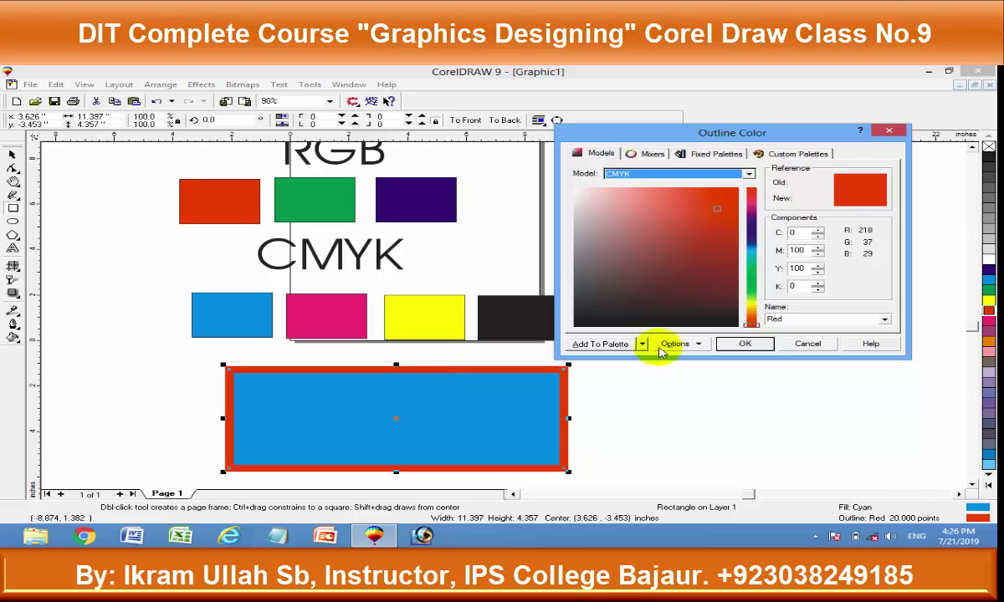
{"action": "double_click", "coordinate": [797, 250]}
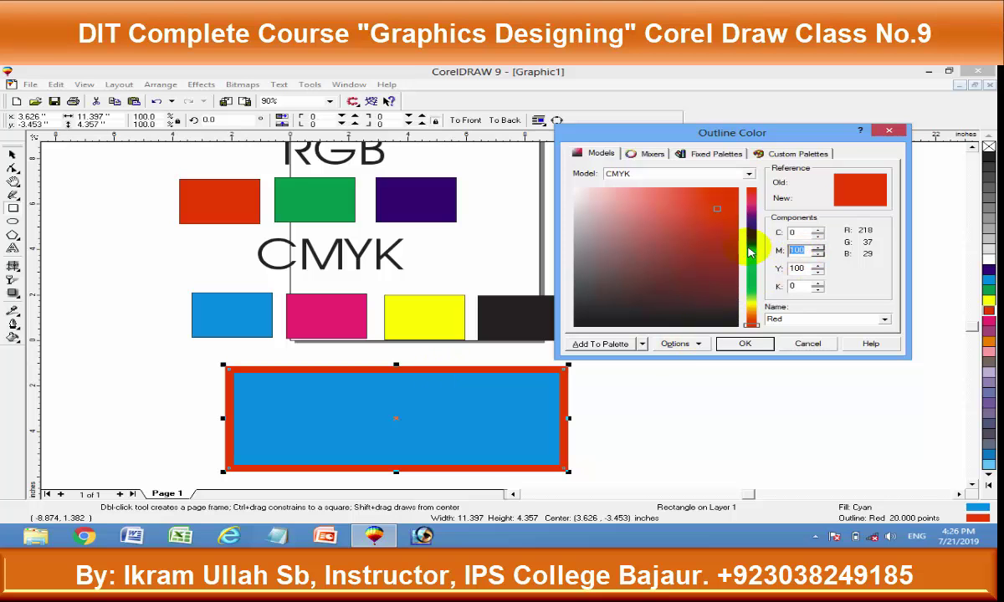
{"action": "double_click", "coordinate": [797, 268]}
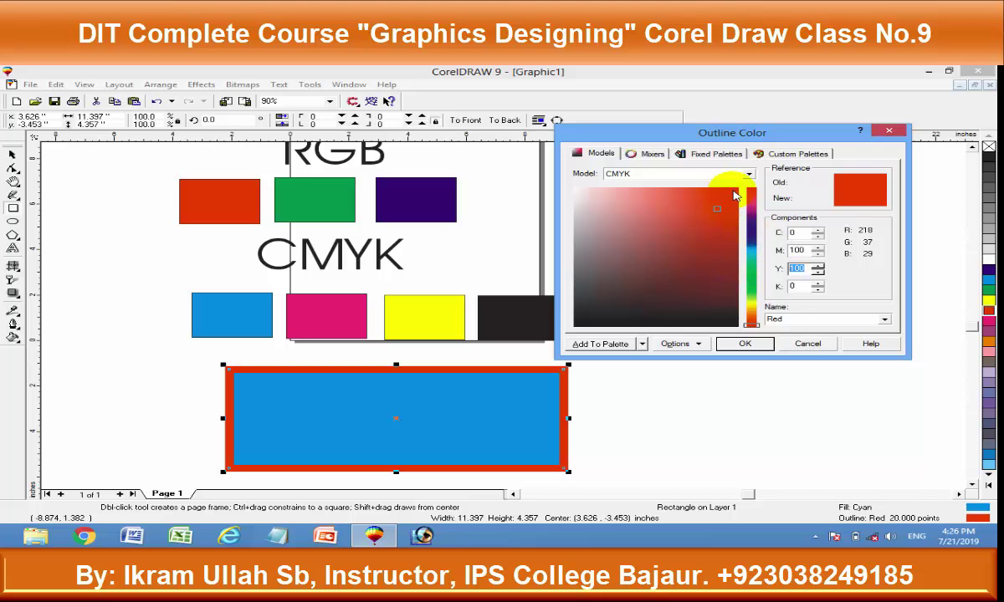
{"action": "double_click", "coordinate": [796, 250]}
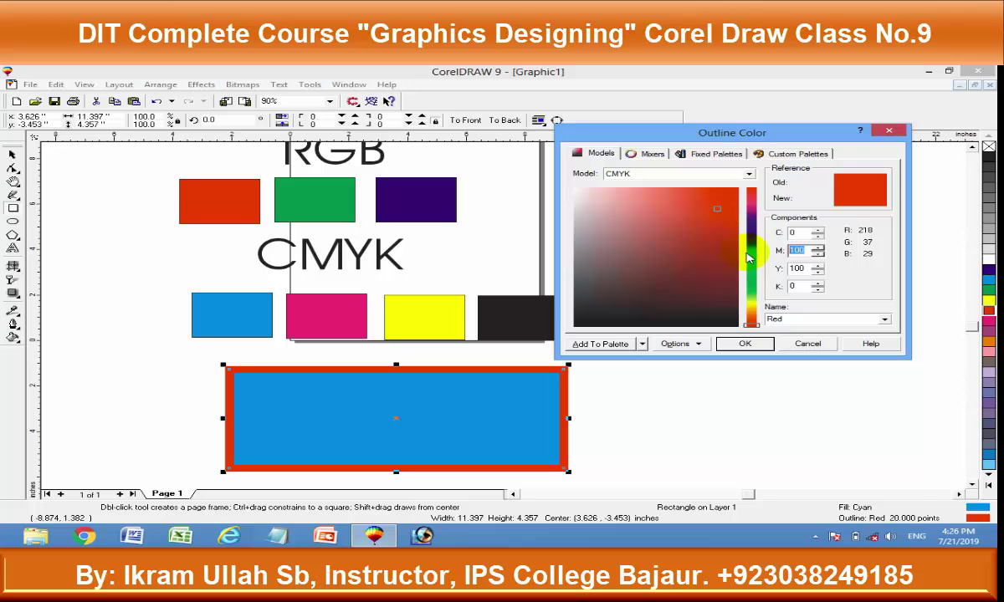
{"action": "left_click", "coordinate": [731, 194]}
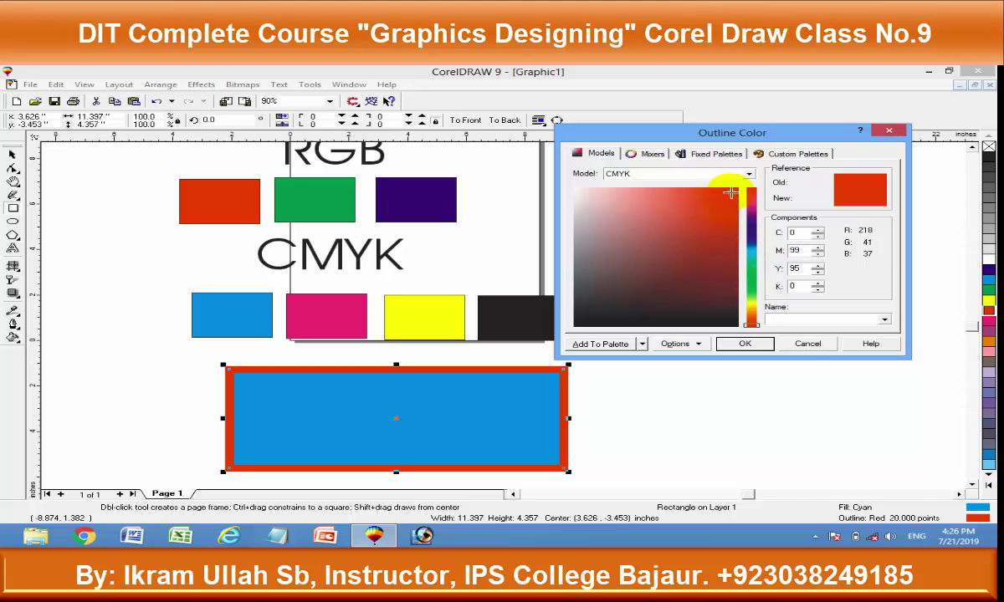
{"action": "left_click", "coordinate": [653, 202]}
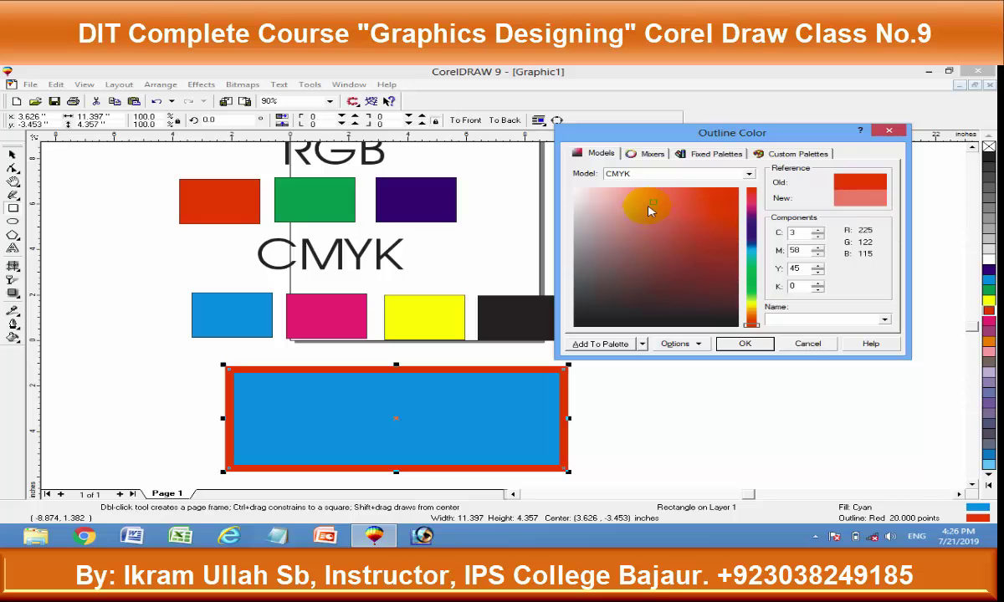
{"action": "left_click", "coordinate": [748, 344]}
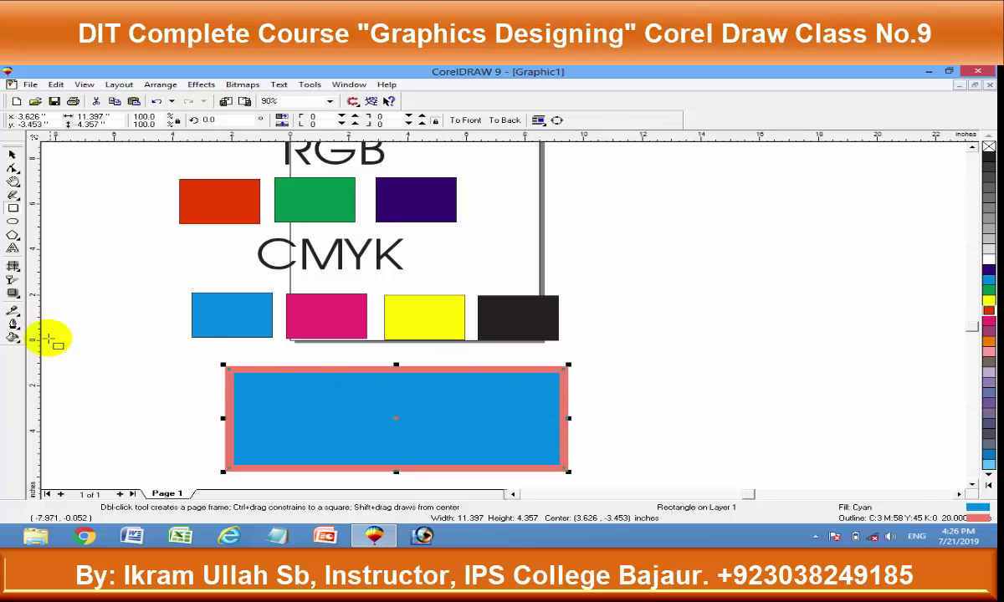
- Draw a second rectangle right of the page with a cyan fill and red outline
{"action": "left_click", "coordinate": [13, 325]}
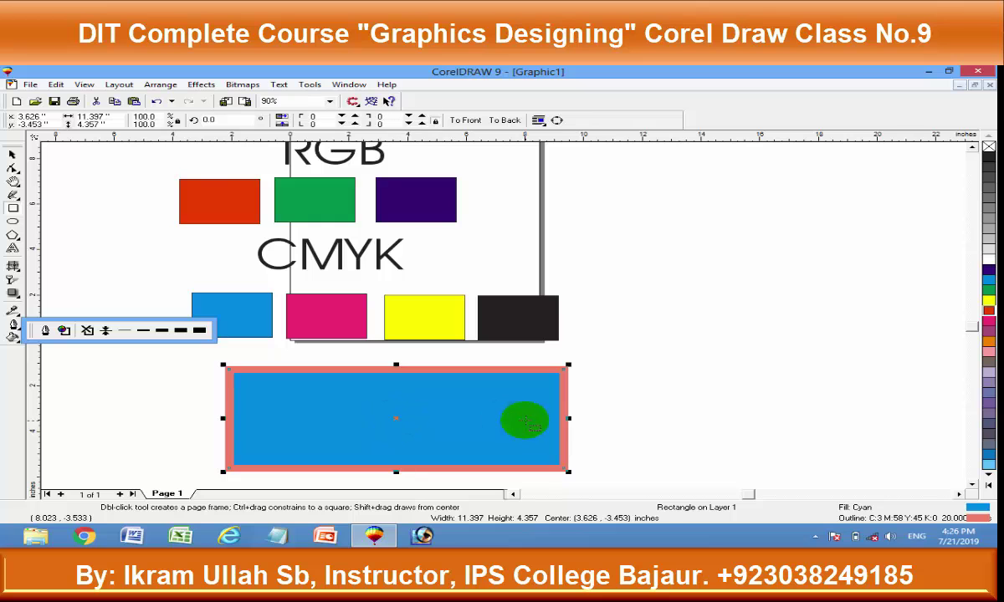
{"action": "left_click_drag", "start_coordinate": [200, 331], "coordinate": [557, 370]}
{"action": "left_click_drag", "start_coordinate": [606, 237], "coordinate": [800, 321]}
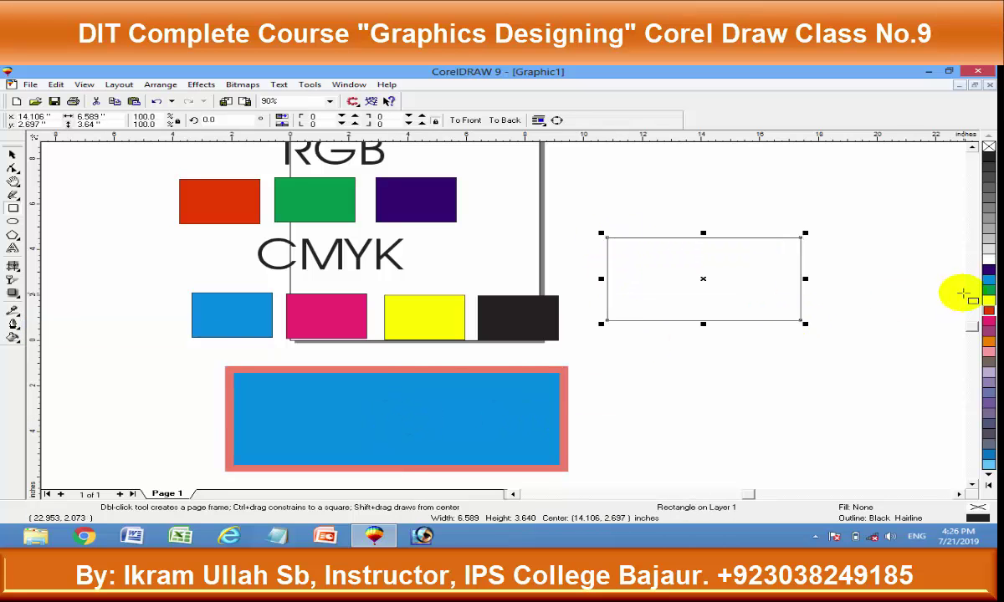
{"action": "left_click", "coordinate": [989, 281]}
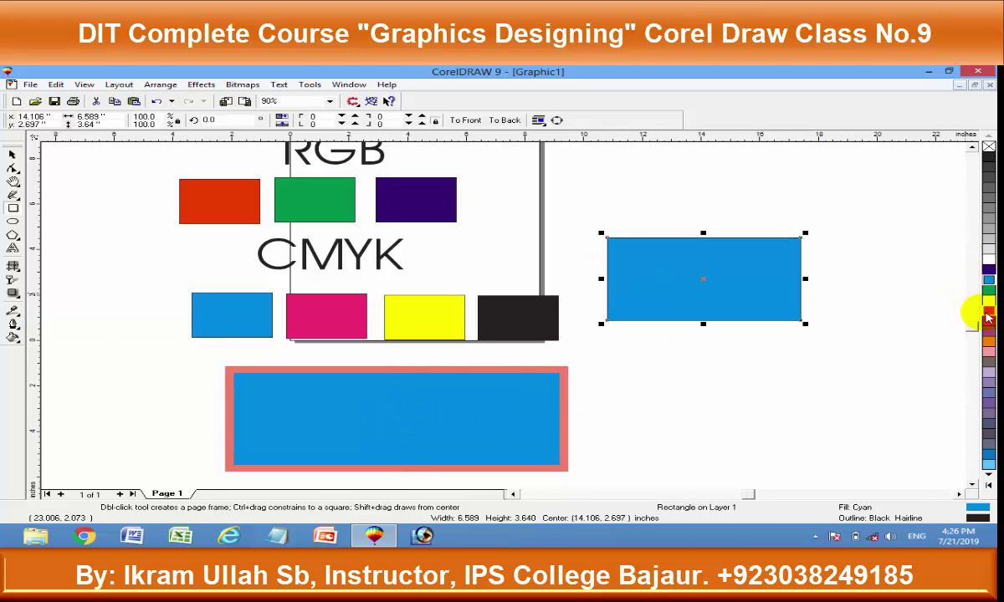
{"action": "right_click", "coordinate": [988, 310]}
{"action": "scroll", "coordinate": [800, 271], "scroll_direction": "up", "scroll_amount": 1}
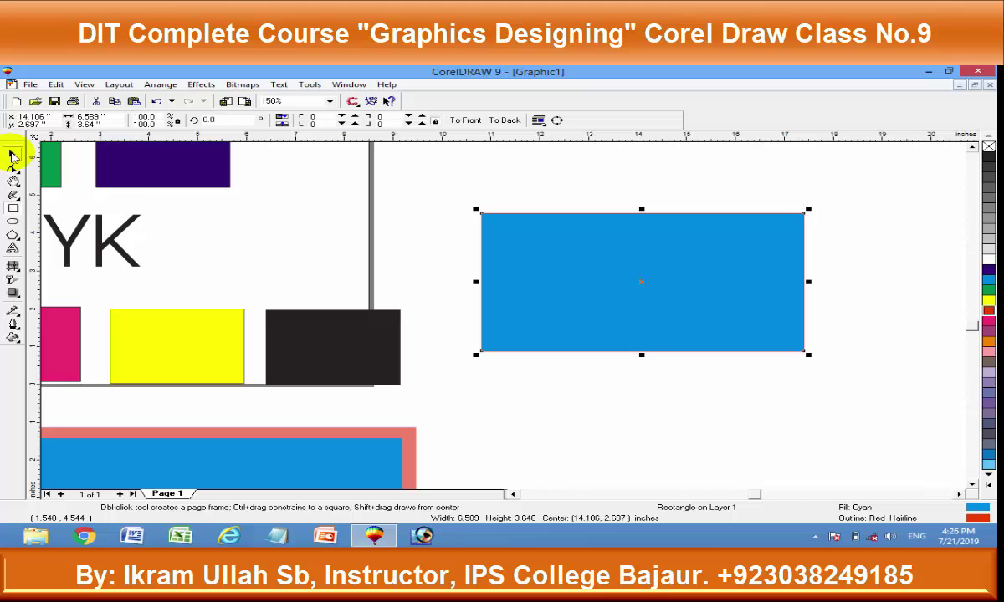
- Widen the new rectangle's outline to the 24-point preset
{"action": "left_click", "coordinate": [12, 156]}
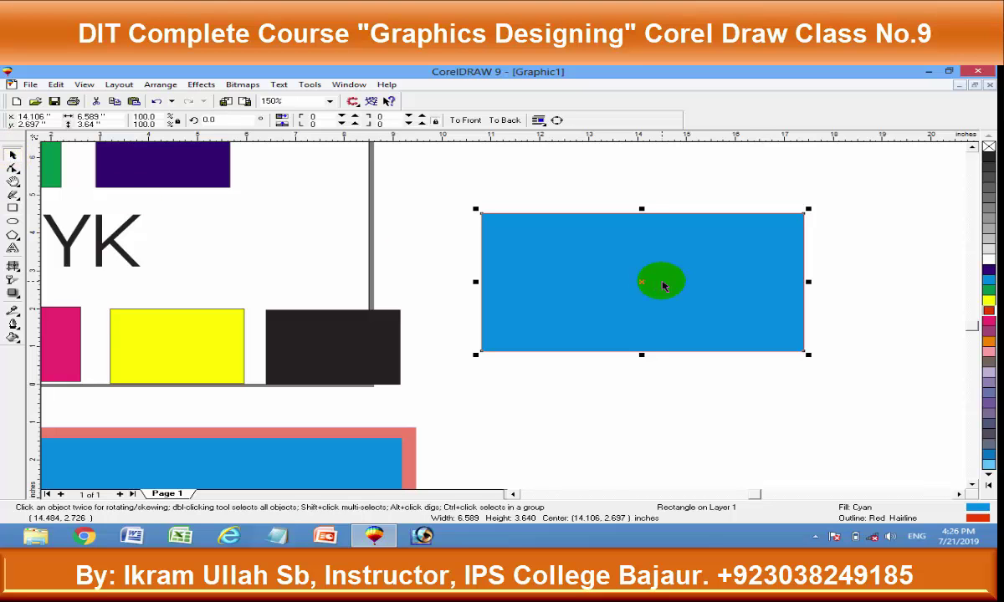
{"action": "left_click", "coordinate": [12, 324]}
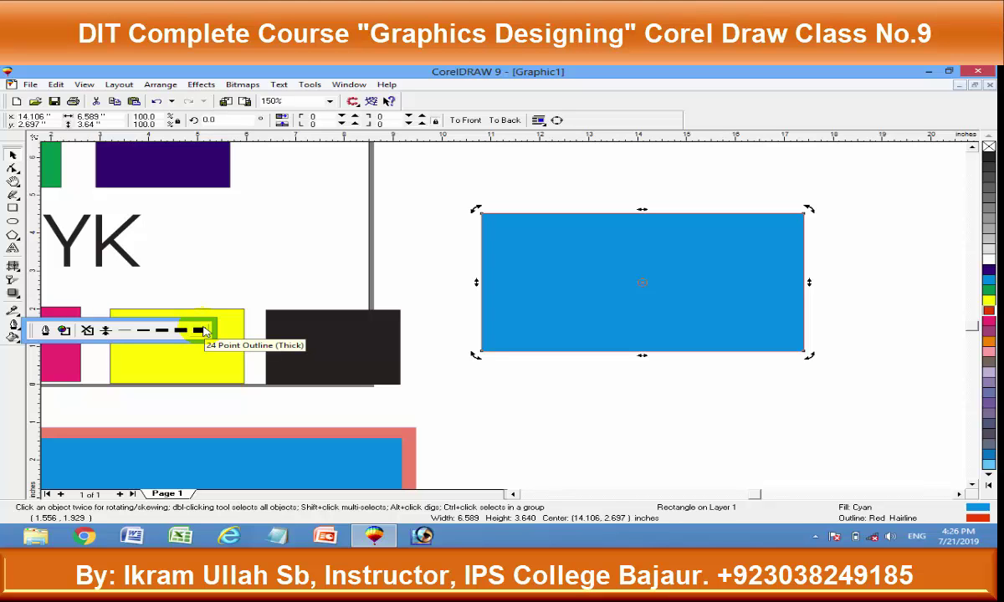
{"action": "left_click", "coordinate": [204, 330]}
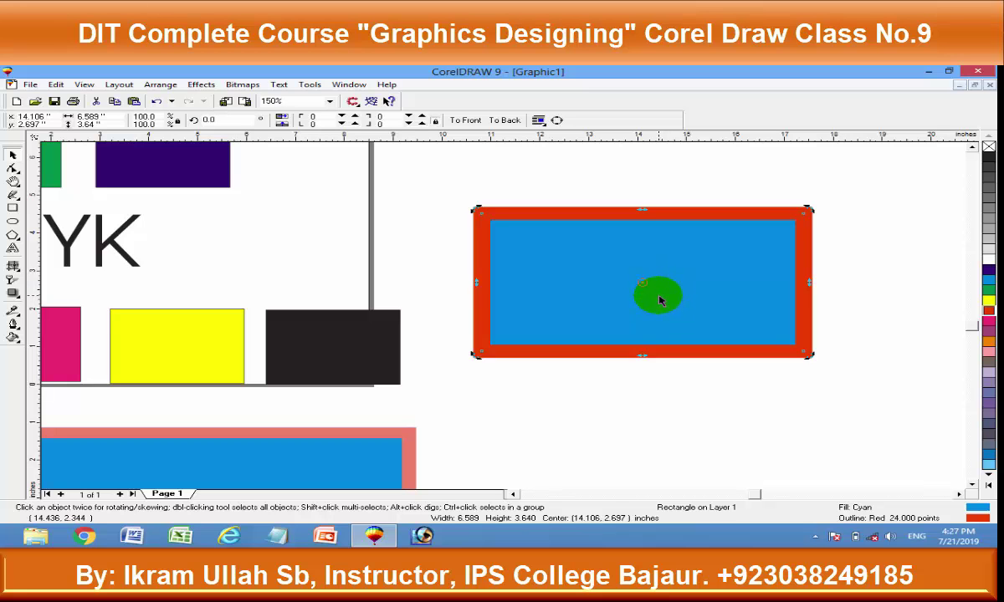
- Thin the red outline stepwise through 16, 8 and 2 points down to half a point
{"action": "key", "text": "F12"}
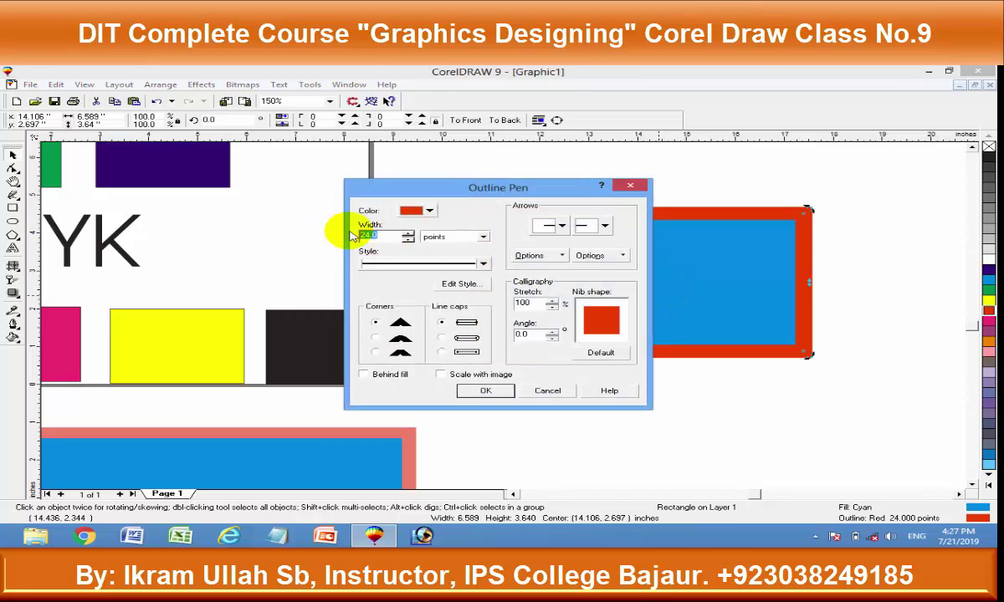
{"action": "left_click", "coordinate": [639, 189]}
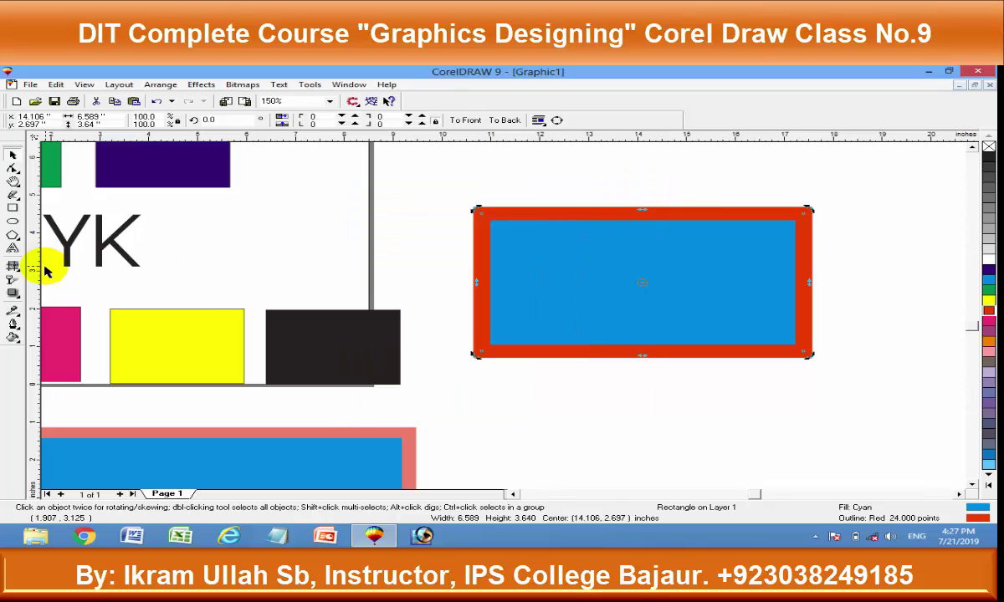
{"action": "left_click", "coordinate": [12, 324]}
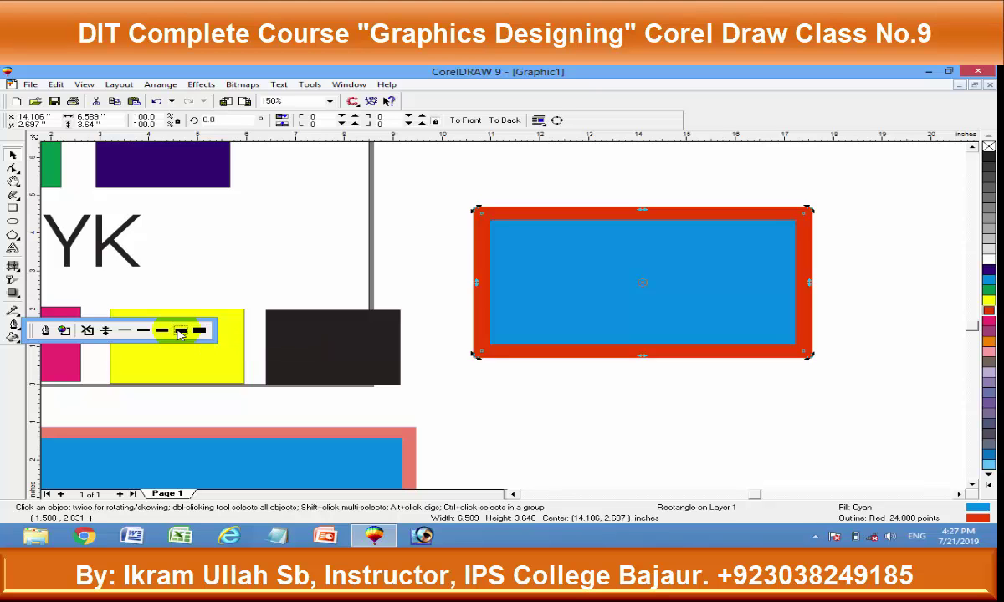
{"action": "left_click", "coordinate": [180, 332]}
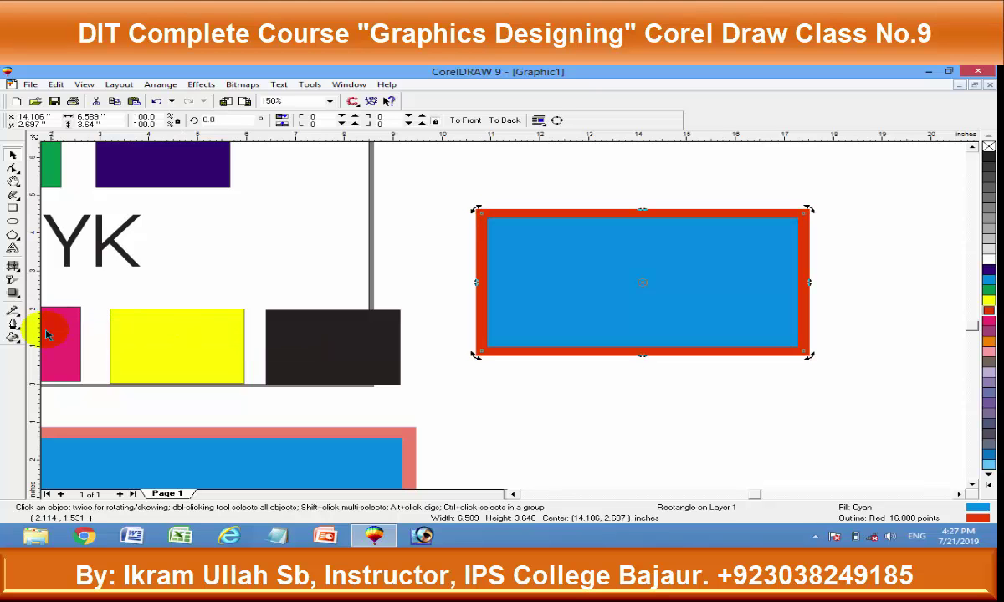
{"action": "left_click", "coordinate": [14, 325]}
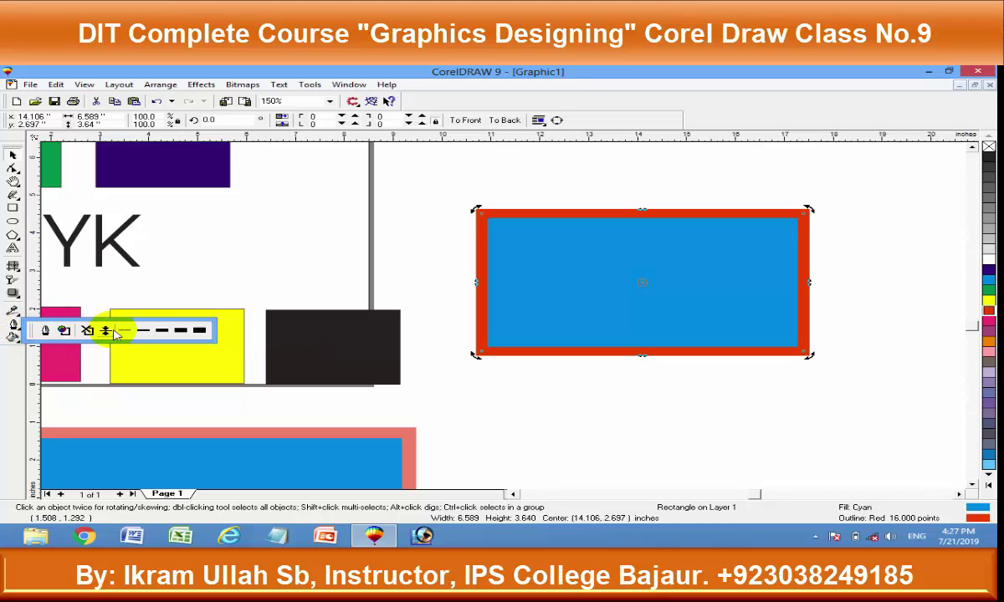
{"action": "left_click", "coordinate": [160, 332]}
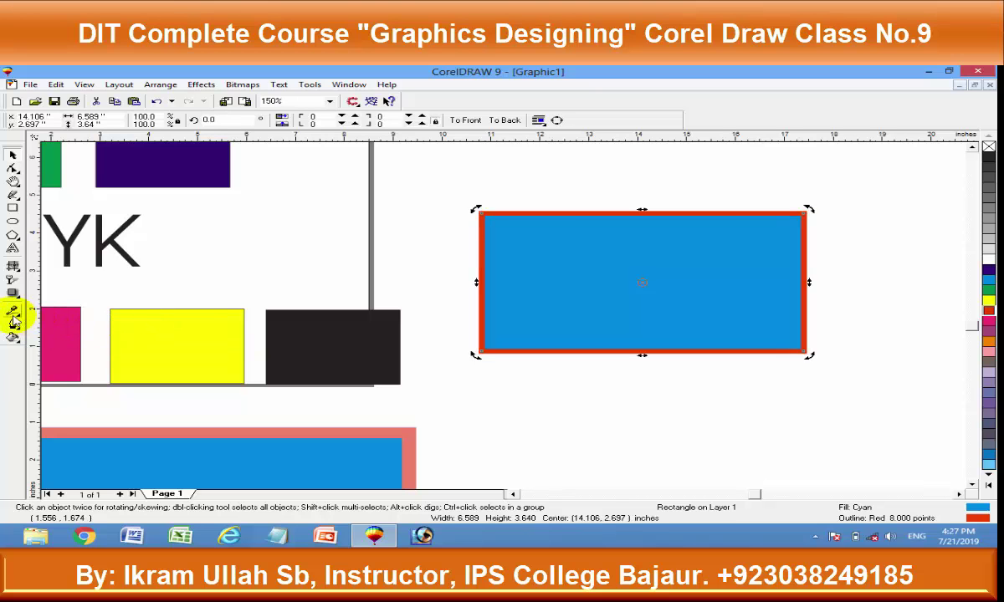
{"action": "left_click", "coordinate": [14, 326]}
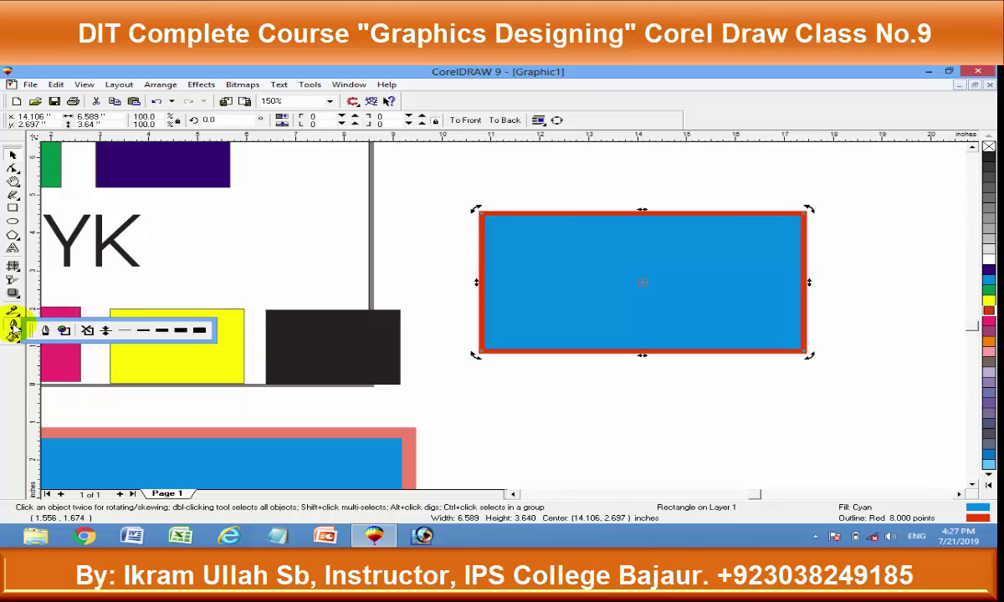
{"action": "left_click", "coordinate": [142, 331]}
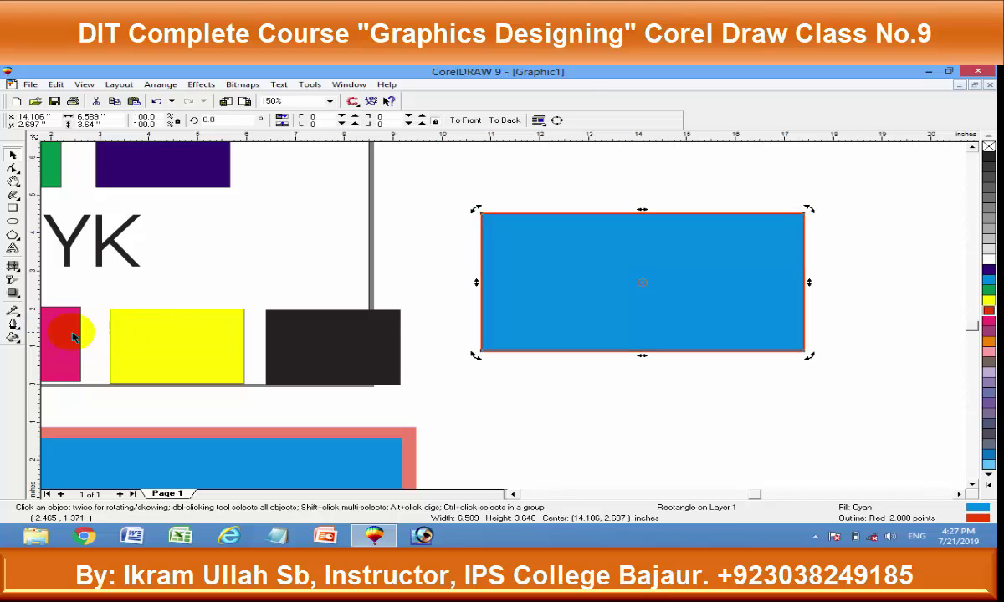
{"action": "left_click", "coordinate": [14, 326]}
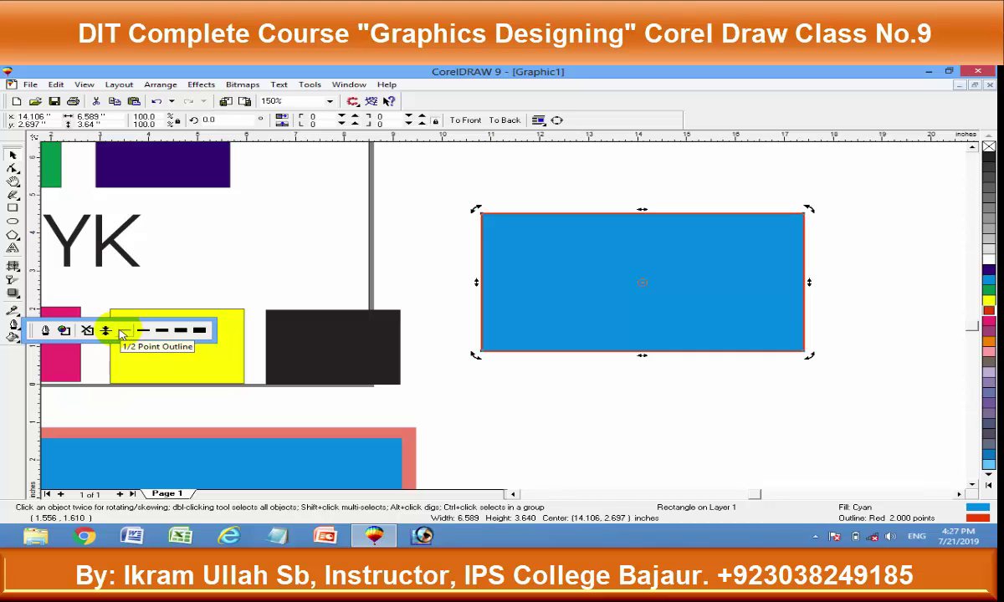
{"action": "left_click", "coordinate": [123, 331]}
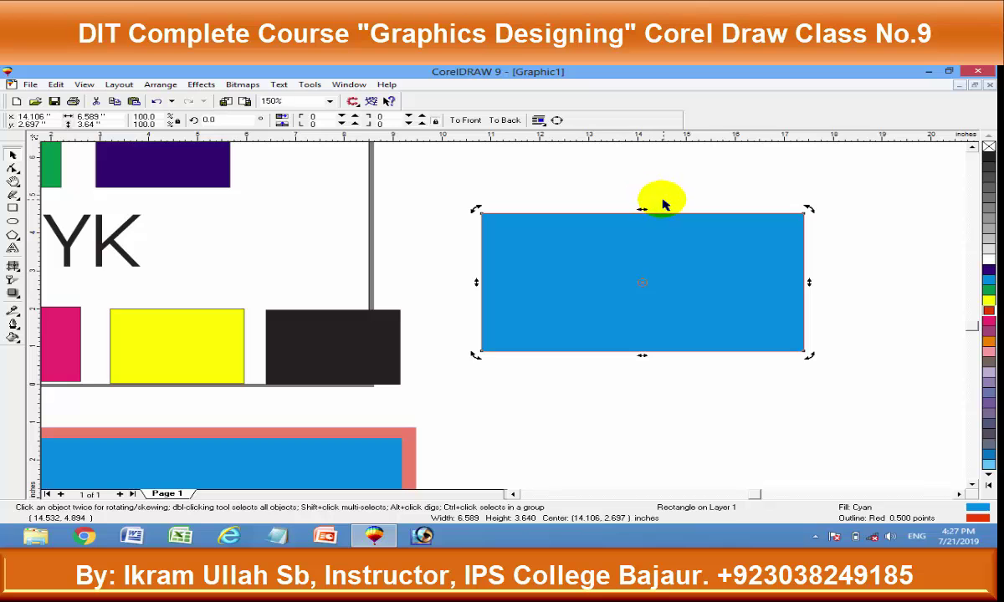
- Set the outline to a hairline and zoom out to view the whole drawing
{"action": "scroll", "coordinate": [673, 199], "scroll_direction": "up", "scroll_amount": 1}
{"action": "scroll", "coordinate": [676, 201], "scroll_direction": "up", "scroll_amount": 1}
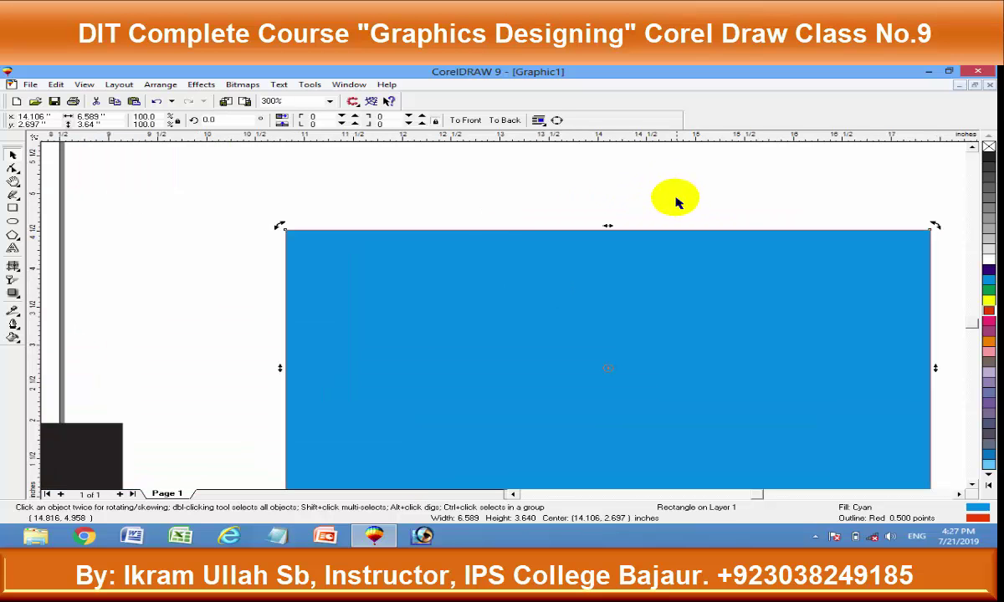
{"action": "left_click", "coordinate": [14, 323]}
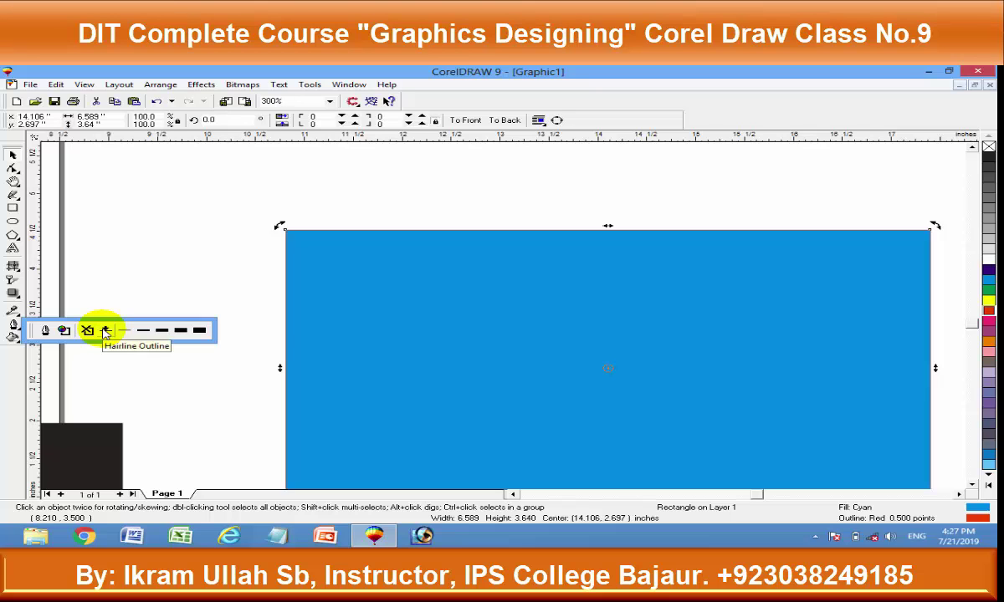
{"action": "left_click", "coordinate": [104, 332]}
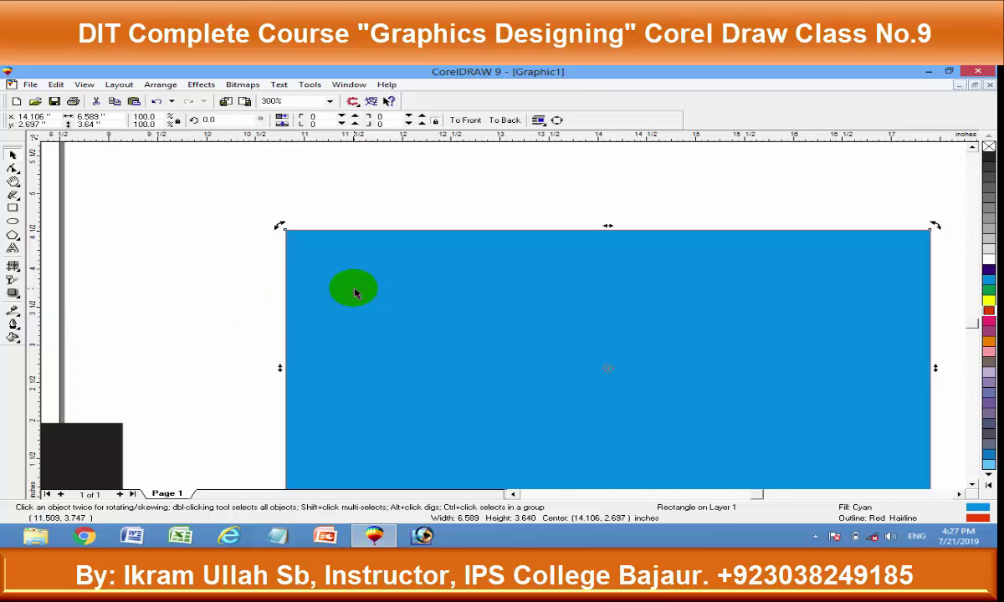
{"action": "scroll", "coordinate": [577, 226], "scroll_direction": "up", "scroll_amount": 1}
{"action": "scroll", "coordinate": [552, 219], "scroll_direction": "up", "scroll_amount": 1}
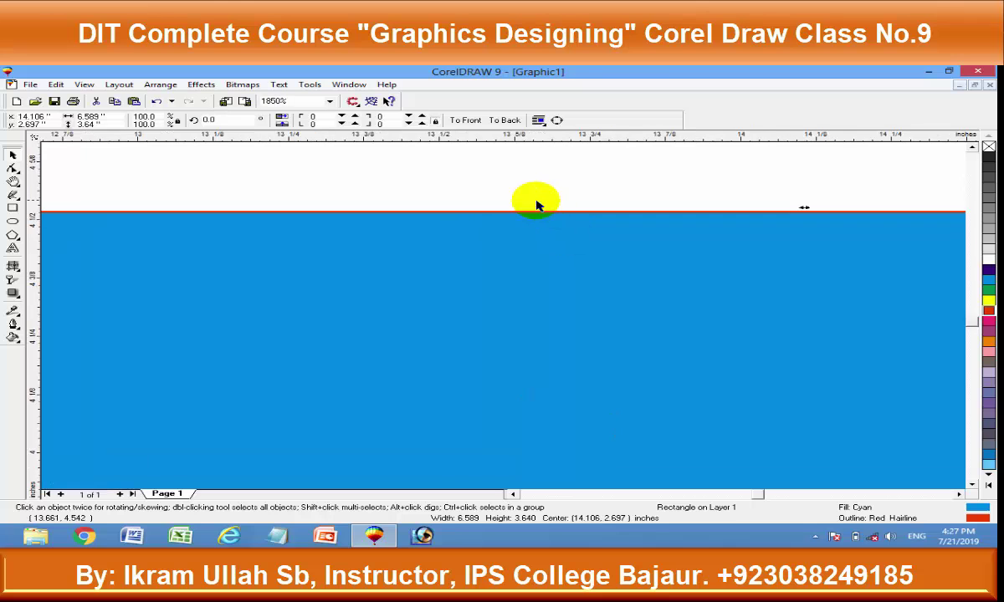
{"action": "scroll", "coordinate": [527, 205], "scroll_direction": "up", "scroll_amount": 2}
{"action": "key", "text": "F4"}
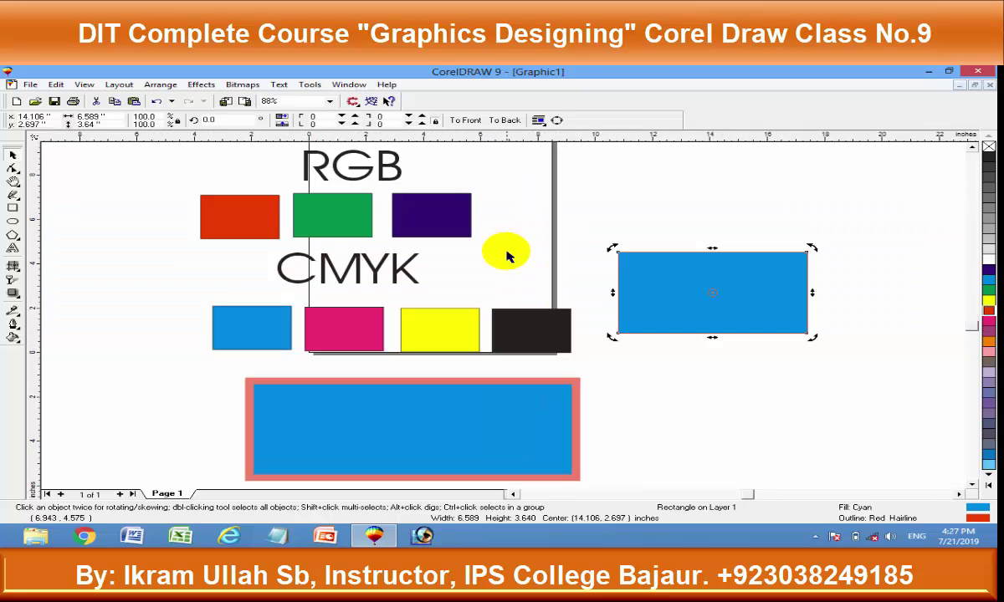
- Remove the outline entirely, then restore a red hairline outline
{"action": "left_click", "coordinate": [14, 325]}
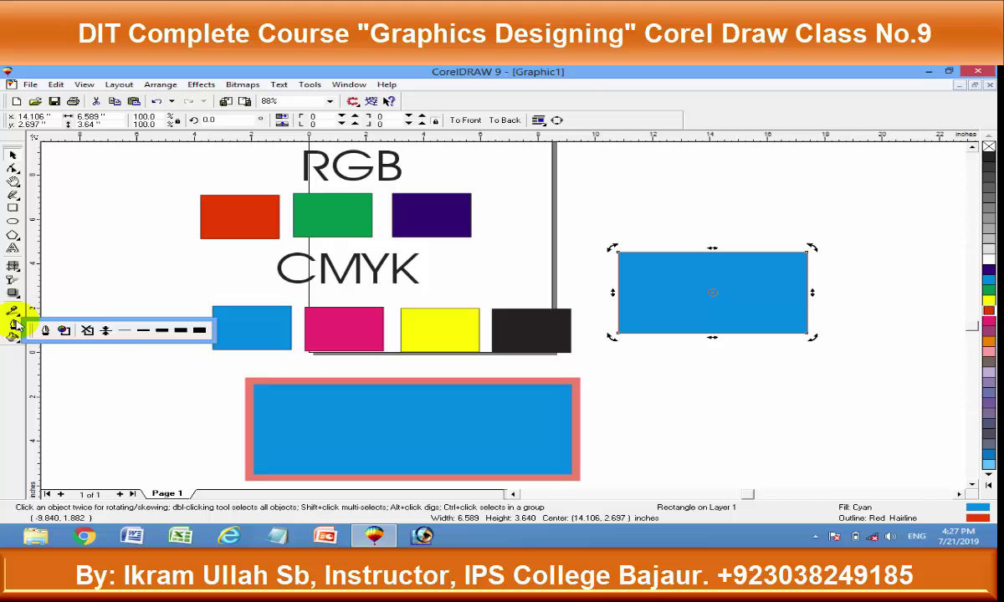
{"action": "left_click", "coordinate": [87, 332]}
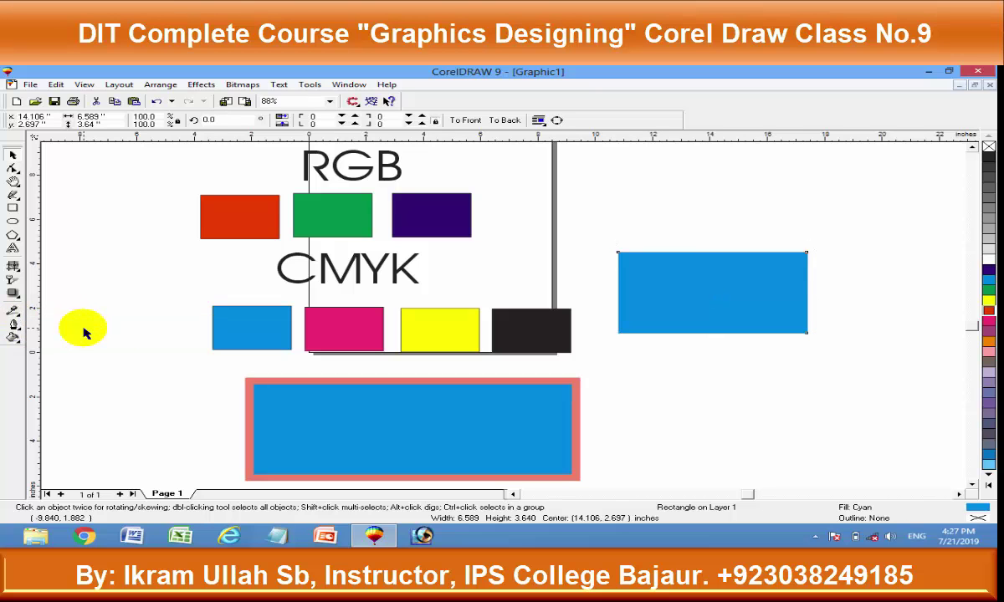
{"action": "right_click", "coordinate": [989, 309]}
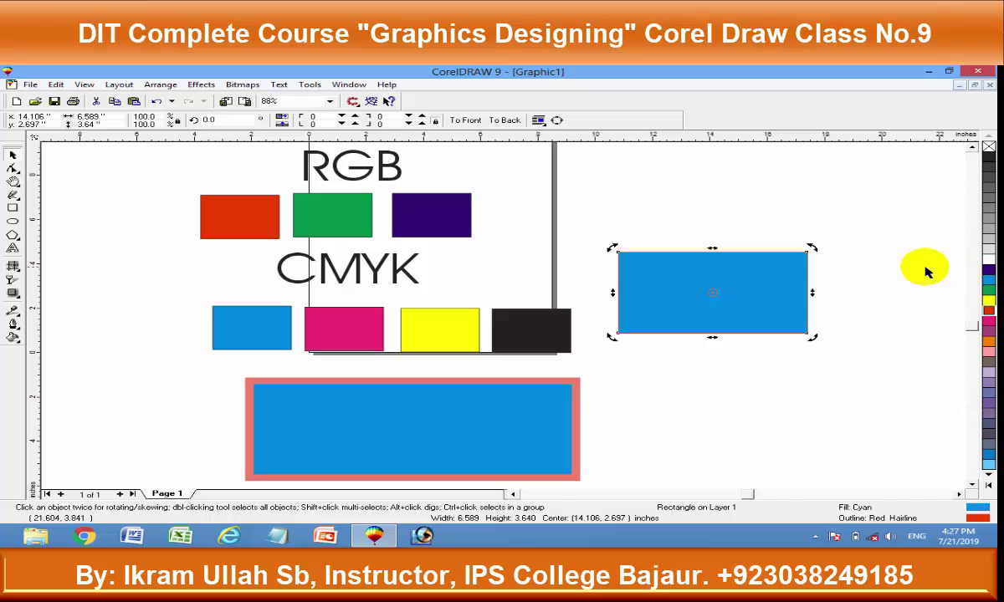
- Enter a 20-point Outline Pen width, then apply No Fill from the X swatch
{"action": "key", "text": "F12"}
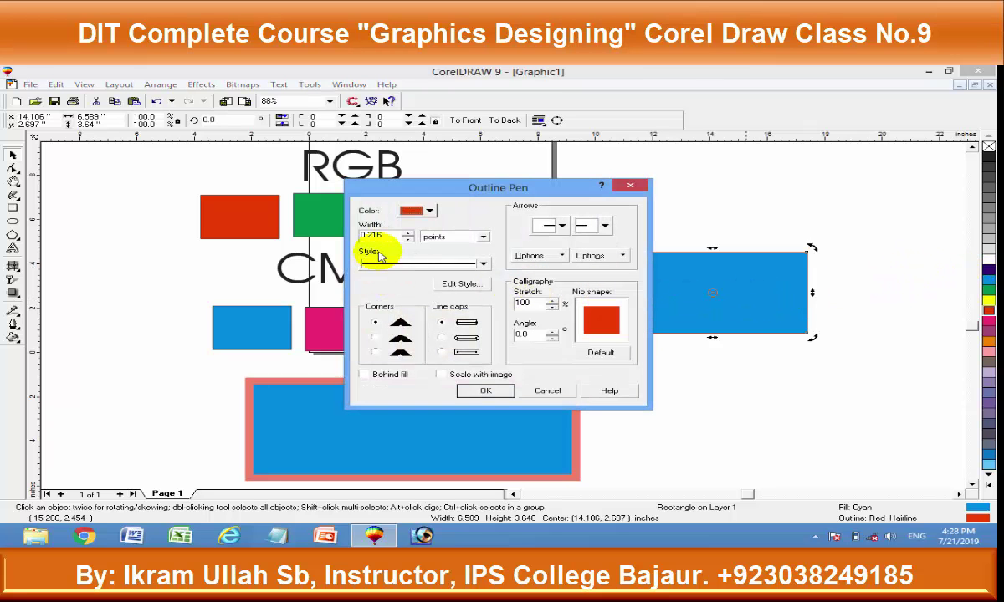
{"action": "double_click", "coordinate": [371, 235]}
{"action": "type", "text": "20"}
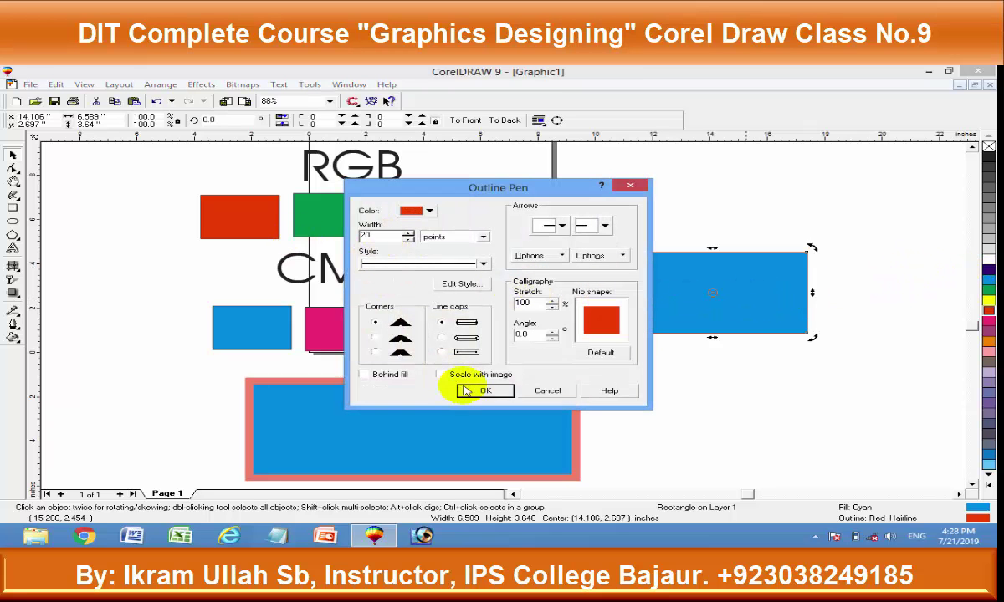
{"action": "left_click", "coordinate": [470, 390]}
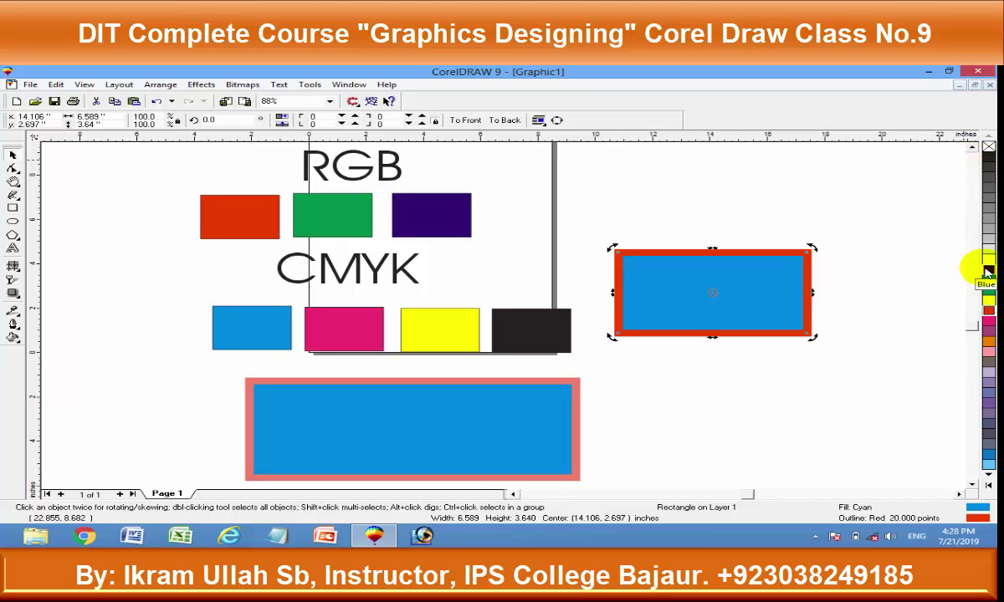
{"action": "left_click", "coordinate": [988, 146]}
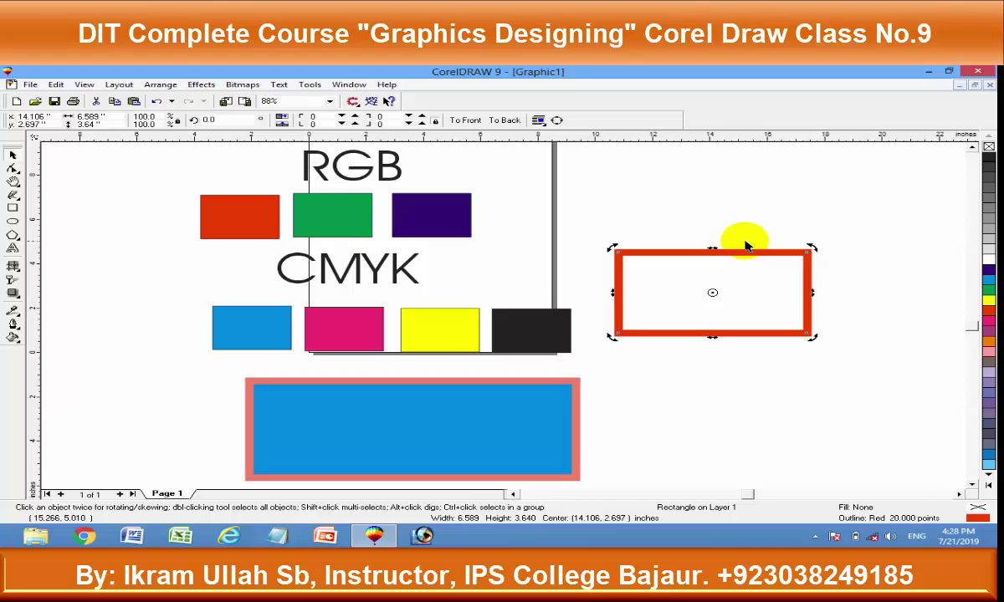
- Nudge the rectangle up, refill it cyan, and try a yellow outline before returning to red
{"action": "mouse_move", "coordinate": [723, 254]}
{"action": "left_mouse_down"}
{"action": "mouse_move", "coordinate": [605, 281]}
{"action": "mouse_move", "coordinate": [540, 382]}
{"action": "mouse_move", "coordinate": [720, 240]}
{"action": "left_mouse_up"}
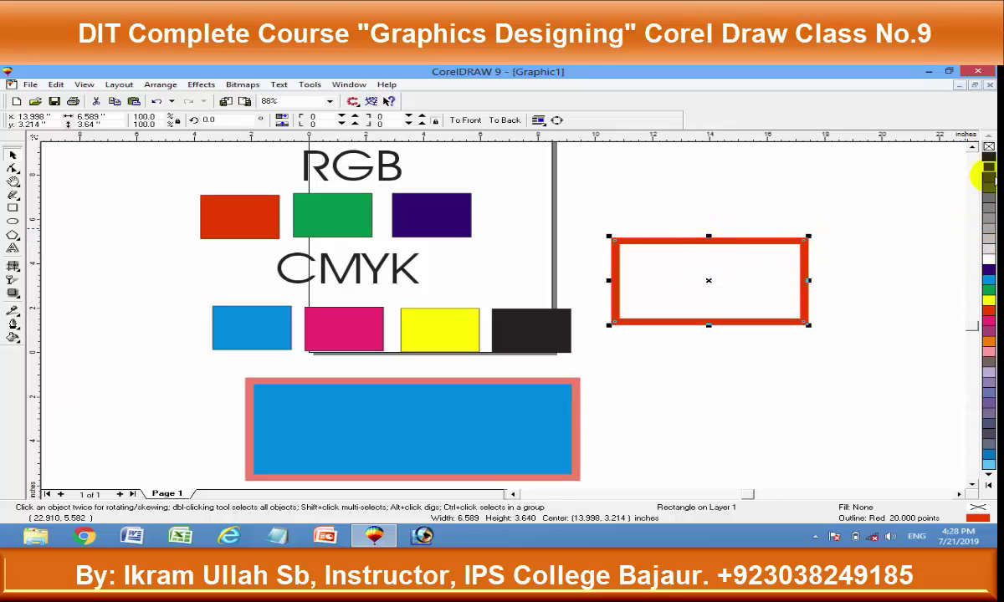
{"action": "left_click", "coordinate": [989, 279]}
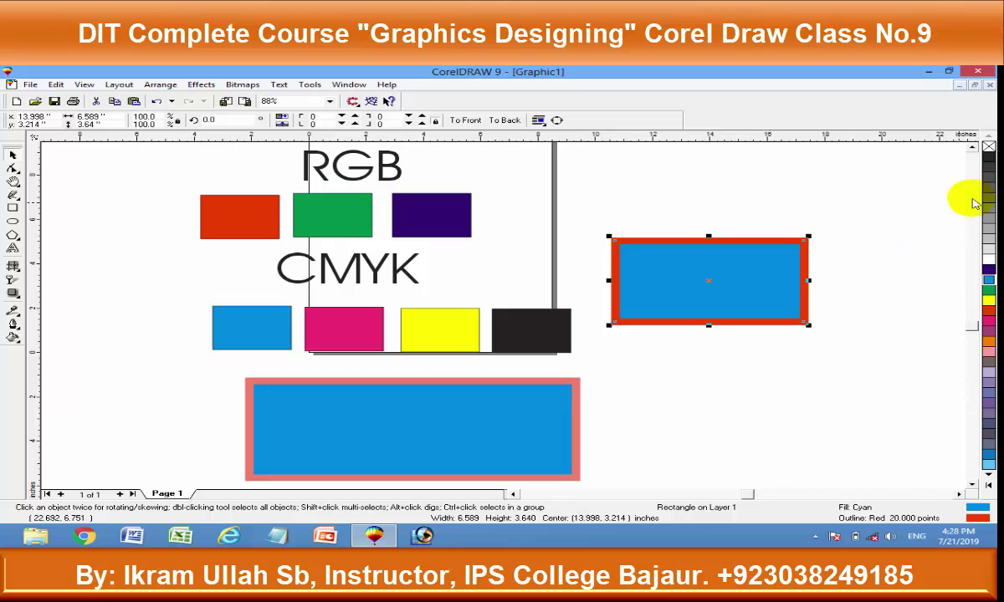
{"action": "right_click", "coordinate": [987, 300]}
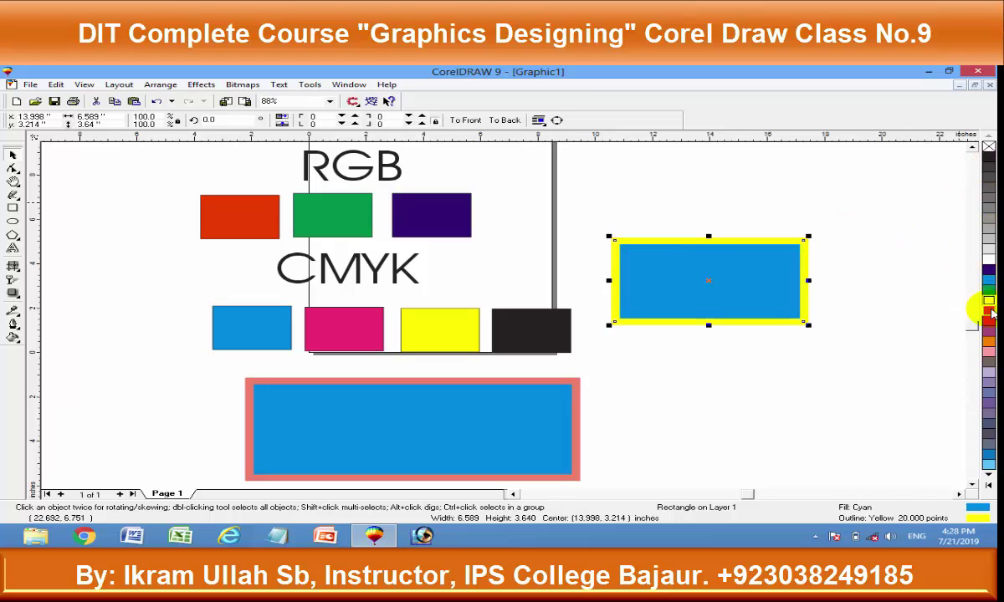
{"action": "right_click", "coordinate": [988, 311]}
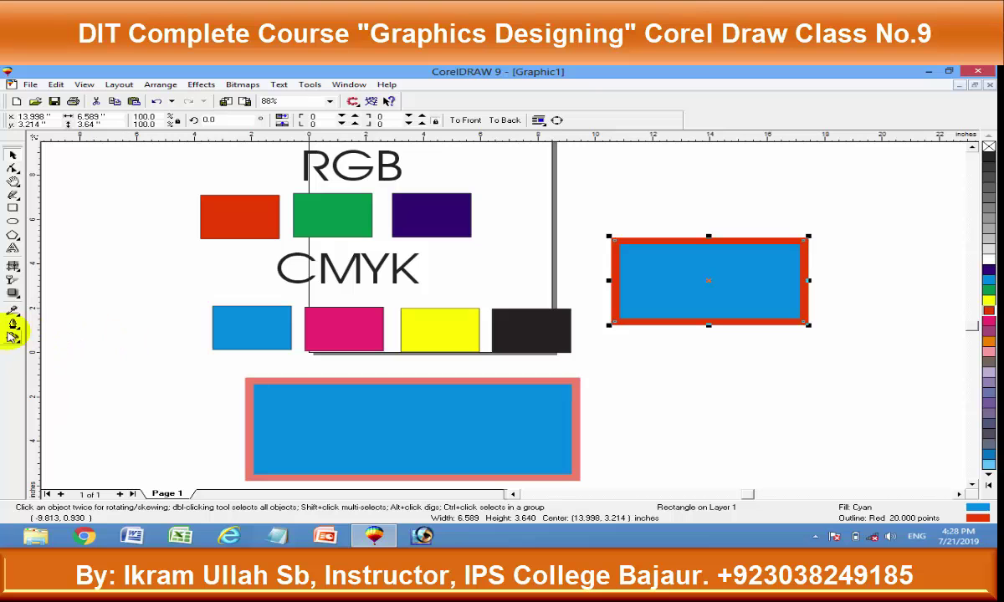
{"action": "left_click", "coordinate": [13, 338]}
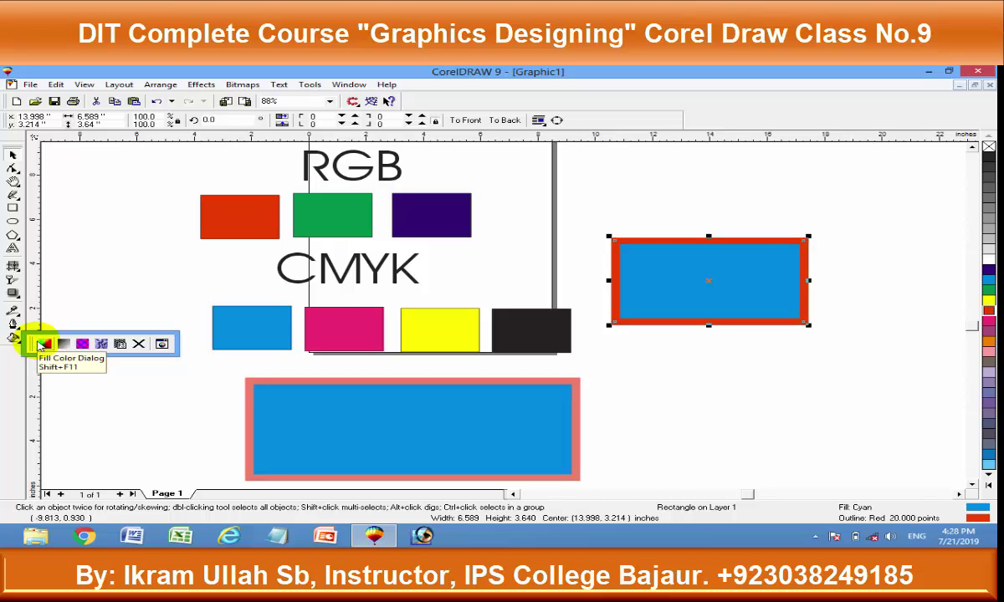
- Delete the bottom blue rectangle and the red-bordered rectangle
{"action": "left_click", "coordinate": [338, 322]}
{"action": "key", "text": "ctrl+a"}
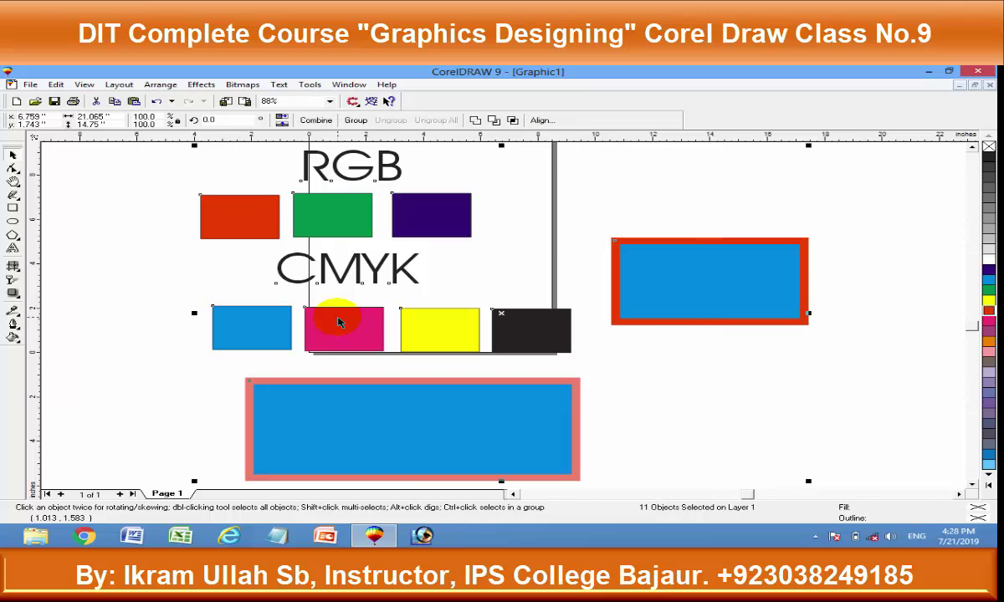
{"action": "left_click", "coordinate": [556, 426]}
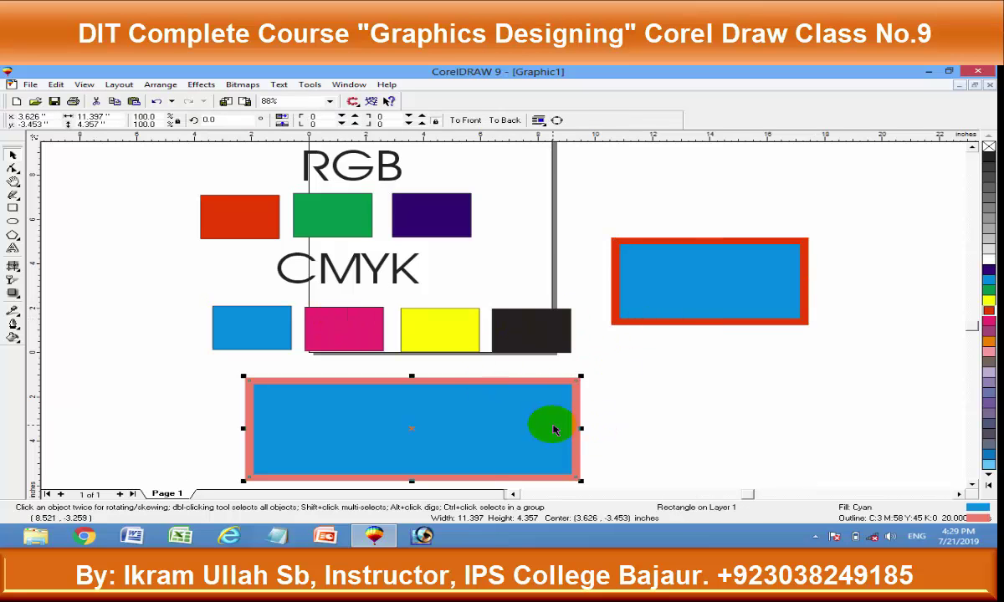
{"action": "key", "text": "Delete"}
{"action": "left_click", "coordinate": [765, 318]}
{"action": "key", "text": "Delete"}
- Move the RGB and CMYK swatches up the page
{"action": "left_click_drag", "start_coordinate": [761, 402], "coordinate": [148, 129]}
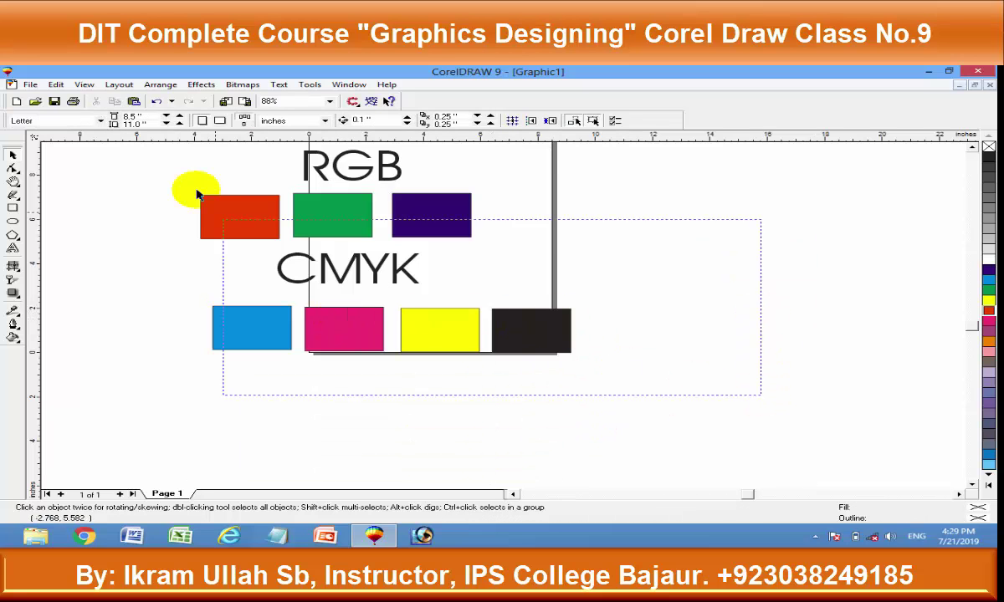
{"action": "mouse_move", "coordinate": [364, 270]}
{"action": "left_mouse_down"}
{"action": "mouse_move", "coordinate": [418, 212]}
{"action": "mouse_move", "coordinate": [445, 155]}
{"action": "left_mouse_up"}
{"action": "left_click", "coordinate": [337, 399]}
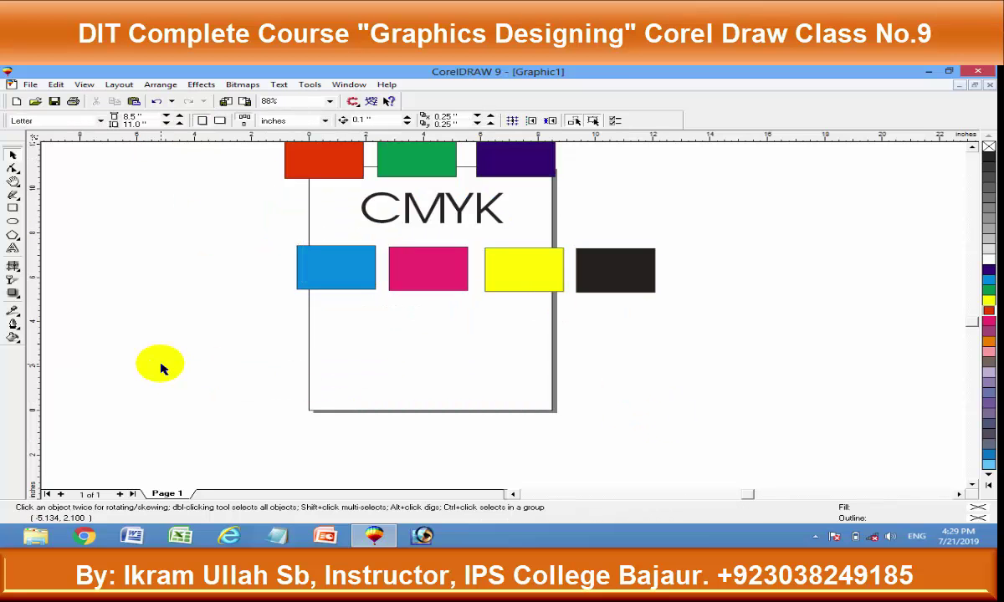
- Draw a new cyan rectangle across the lower left and inspect its uniform fill colour
{"action": "key", "text": "F6"}
{"action": "left_click_drag", "start_coordinate": [110, 348], "coordinate": [470, 435]}
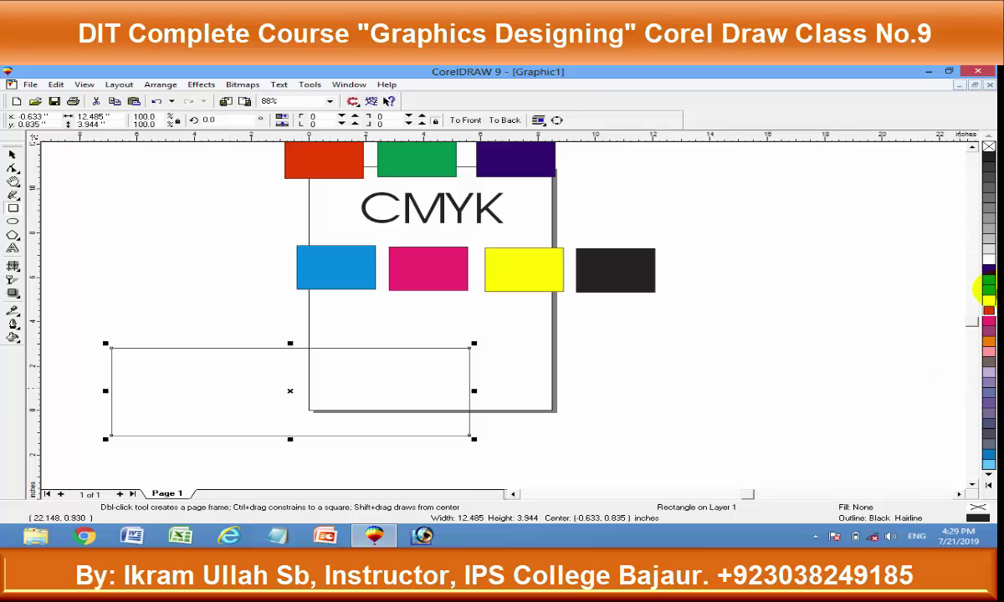
{"action": "left_click", "coordinate": [987, 281]}
{"action": "left_click", "coordinate": [13, 338]}
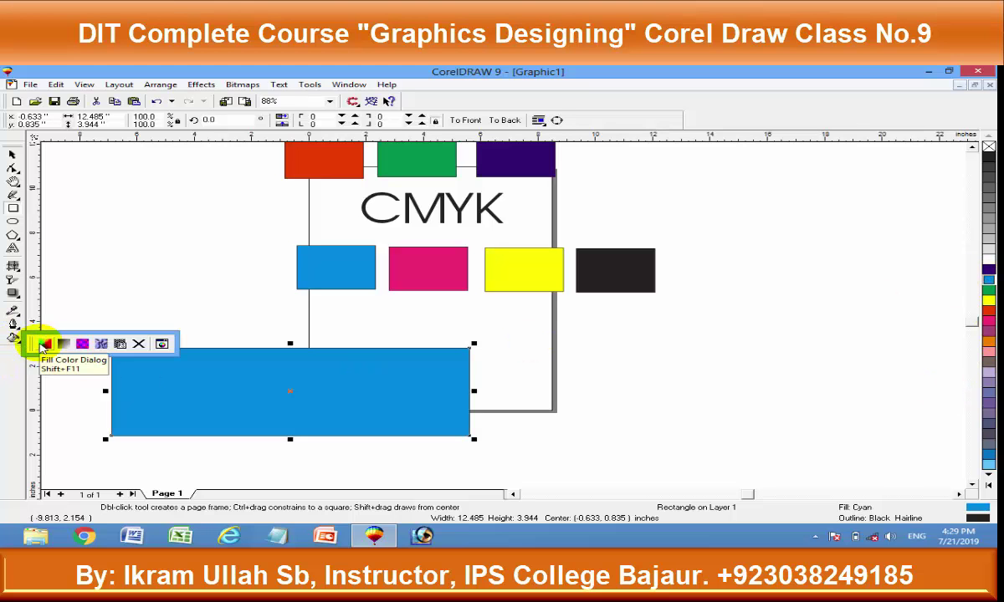
{"action": "left_click", "coordinate": [45, 345]}
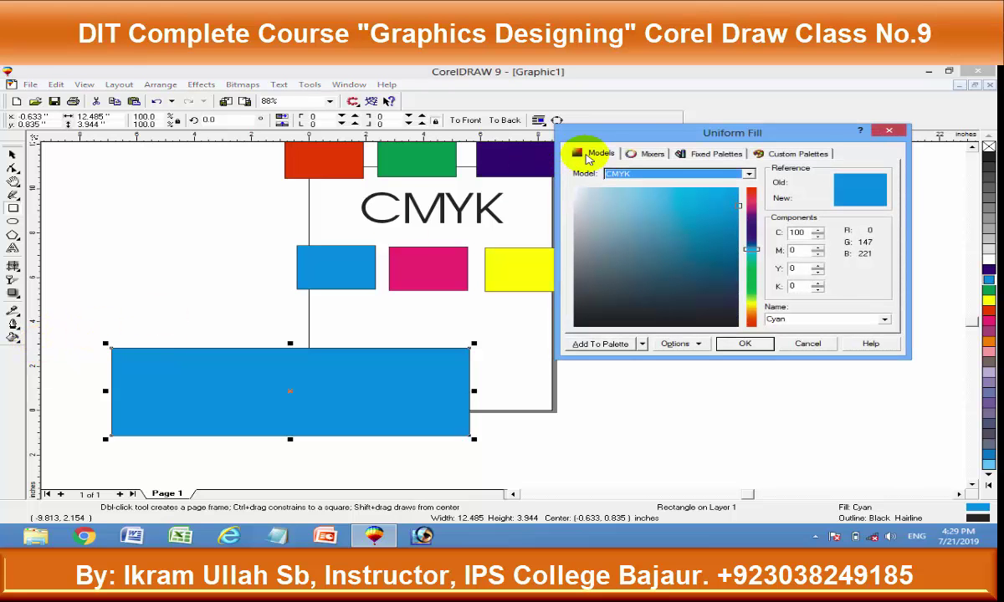
{"action": "left_click_drag", "start_coordinate": [690, 137], "coordinate": [305, 107]}
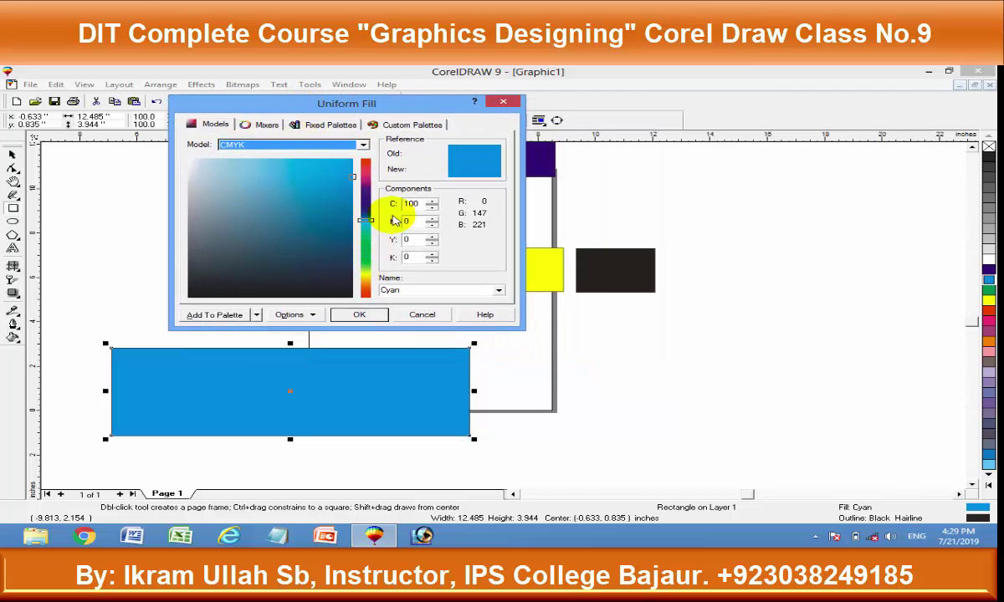
{"action": "left_click", "coordinate": [502, 102]}
{"action": "left_click", "coordinate": [13, 338]}
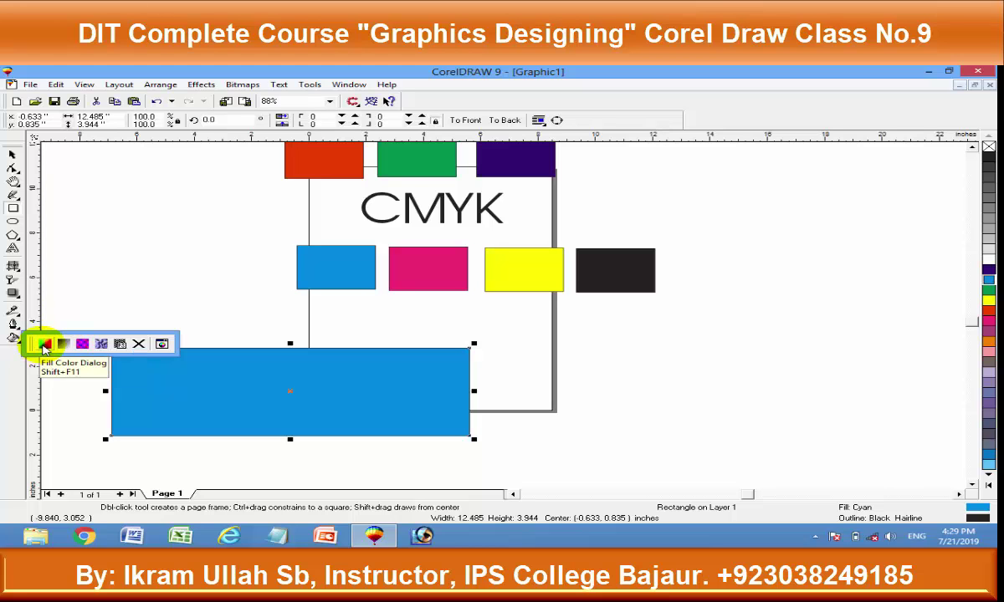
- Change the rectangle's fill to 30% cyan (C30 M0 Y0 K0)
{"action": "left_click", "coordinate": [43, 344]}
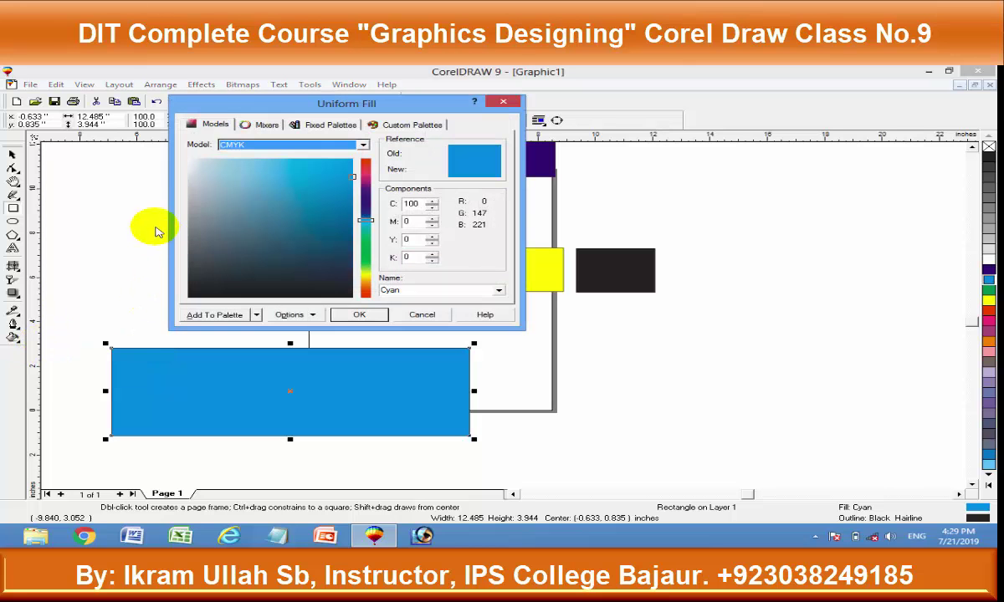
{"action": "left_click_drag", "start_coordinate": [206, 109], "coordinate": [651, 126]}
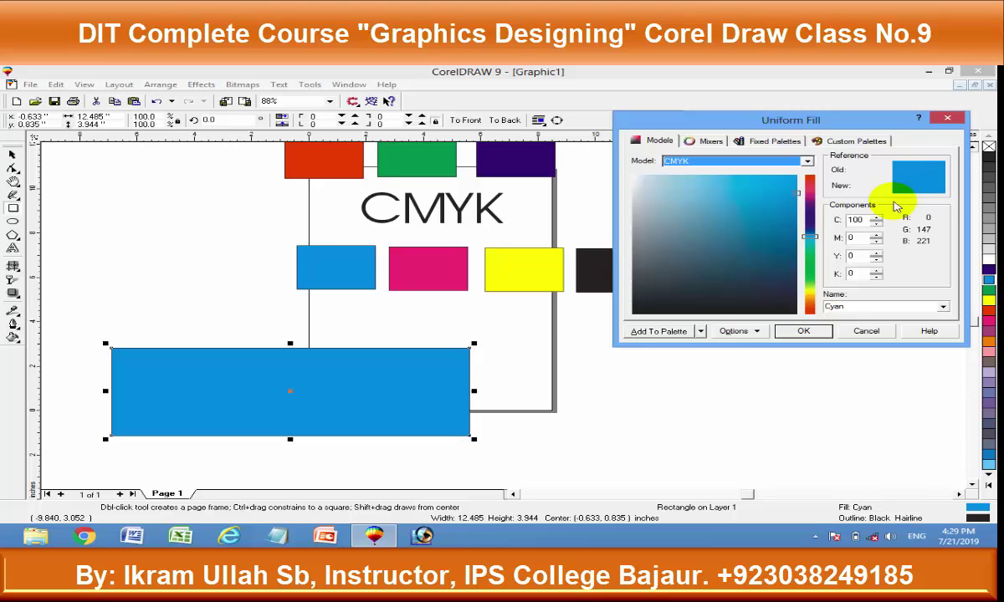
{"action": "double_click", "coordinate": [853, 220]}
{"action": "type", "text": "30"}
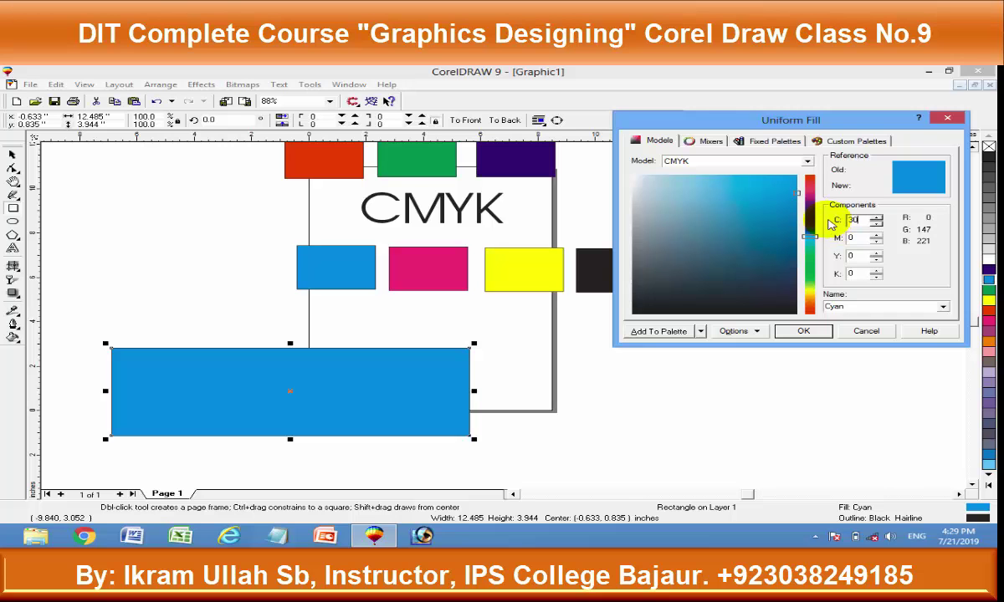
{"action": "left_click", "coordinate": [803, 332]}
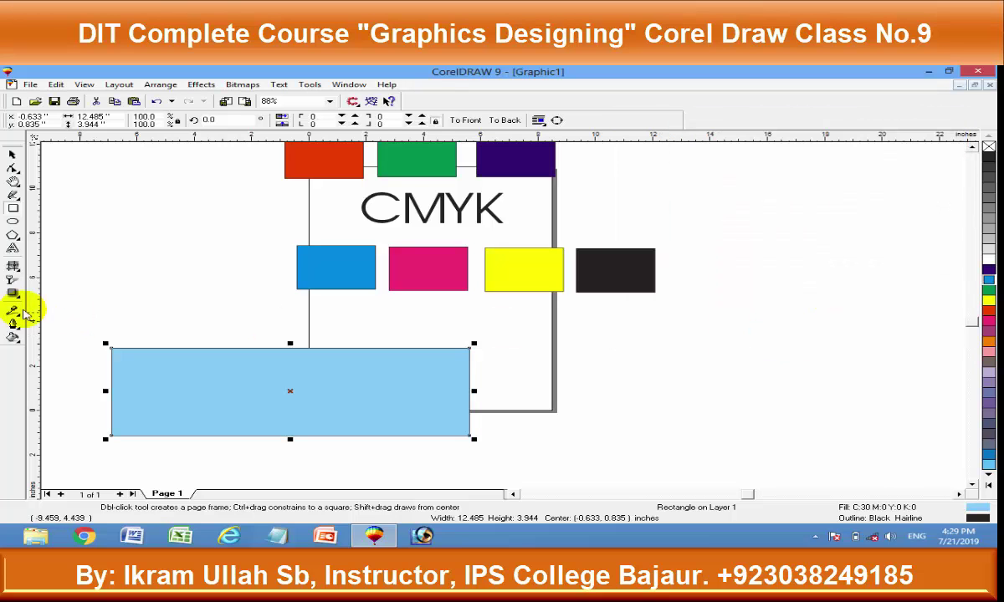
- Open the rectangle's Outline Pen settings and close them without changes
{"action": "left_click", "coordinate": [13, 326]}
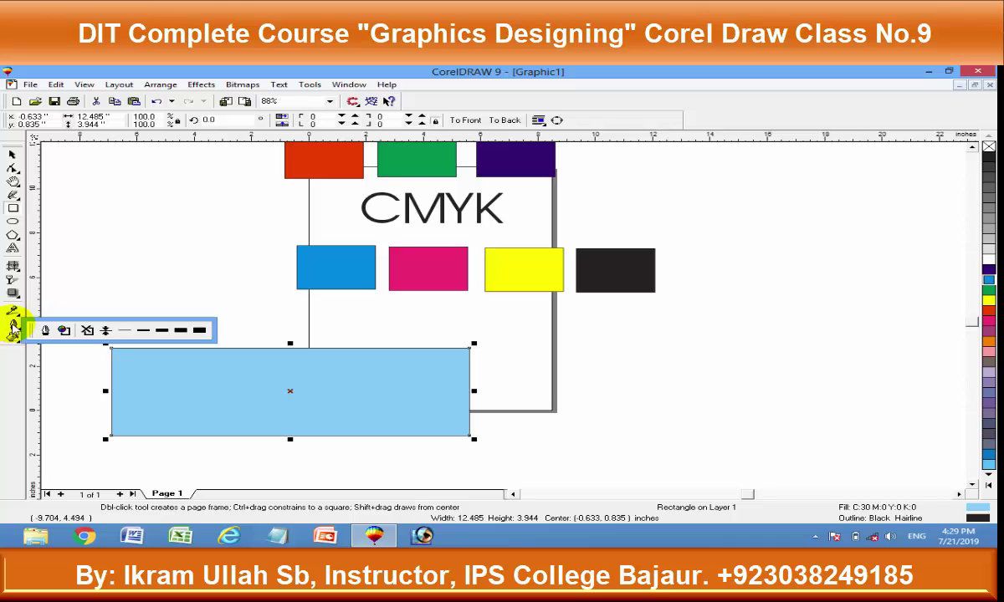
{"action": "left_click", "coordinate": [15, 330]}
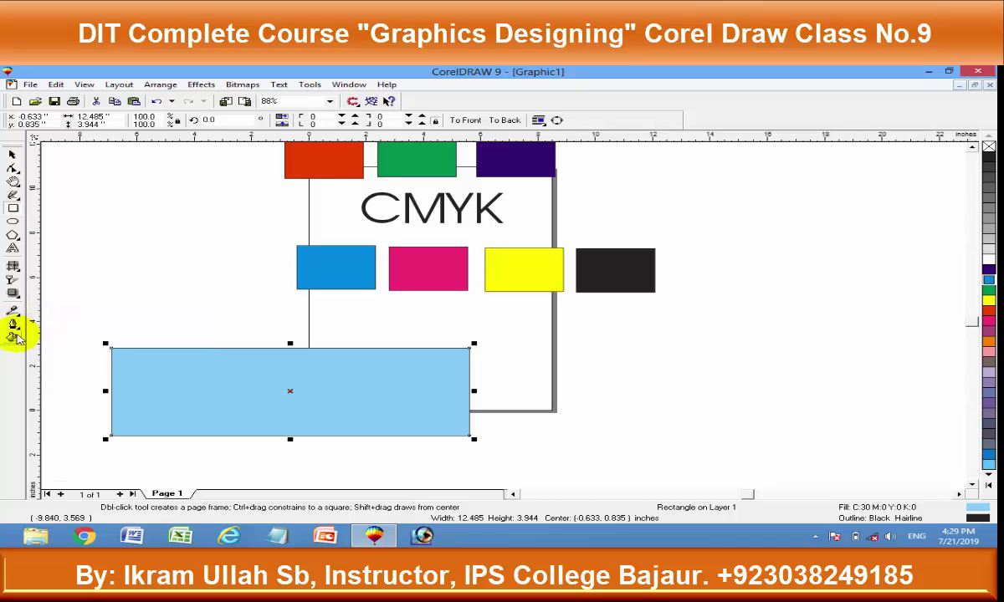
{"action": "left_click", "coordinate": [15, 327]}
{"action": "left_click", "coordinate": [45, 331]}
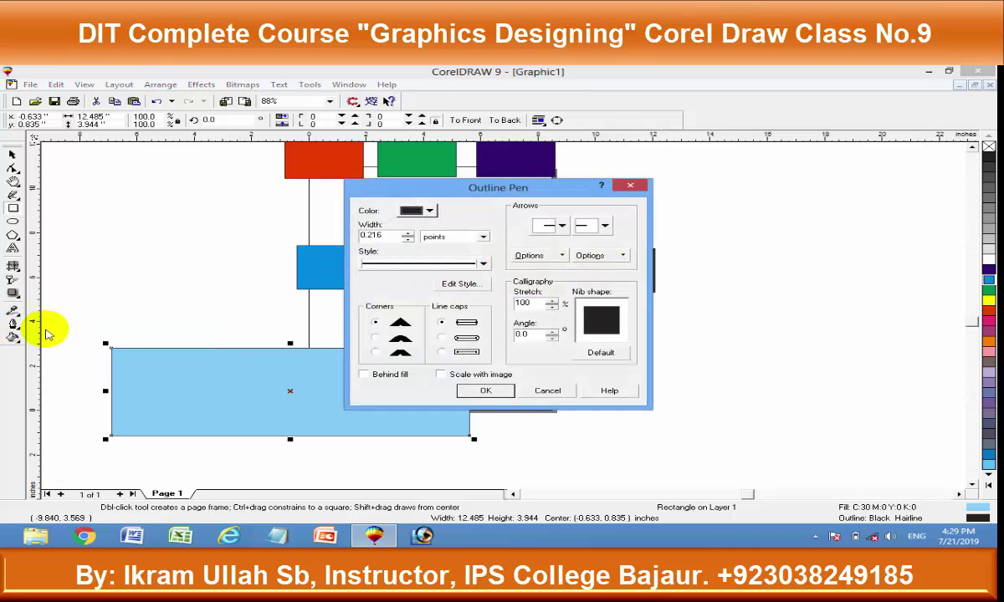
{"action": "left_click", "coordinate": [627, 187]}
{"action": "left_click", "coordinate": [13, 338]}
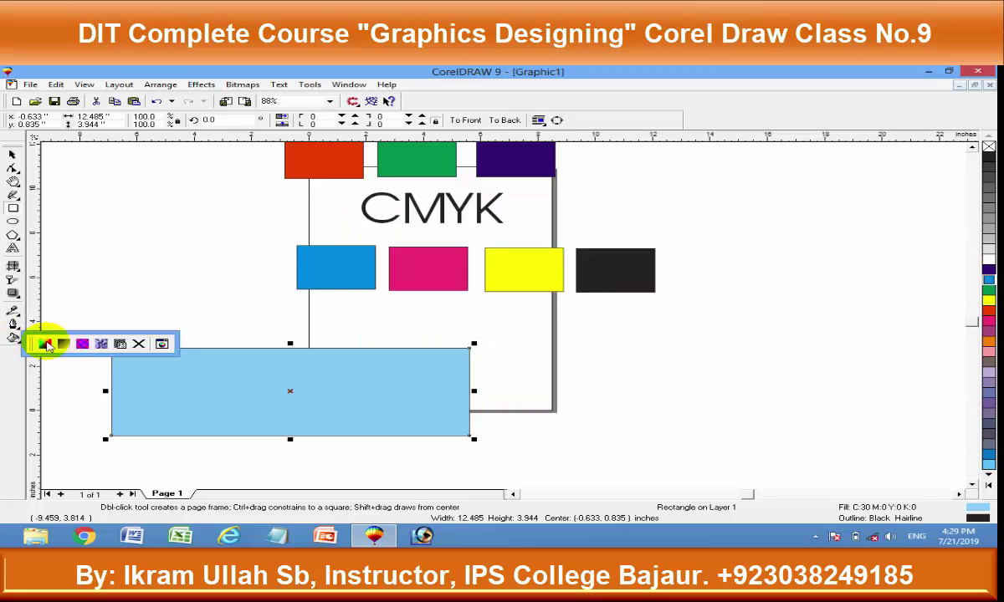
{"action": "left_click", "coordinate": [45, 342]}
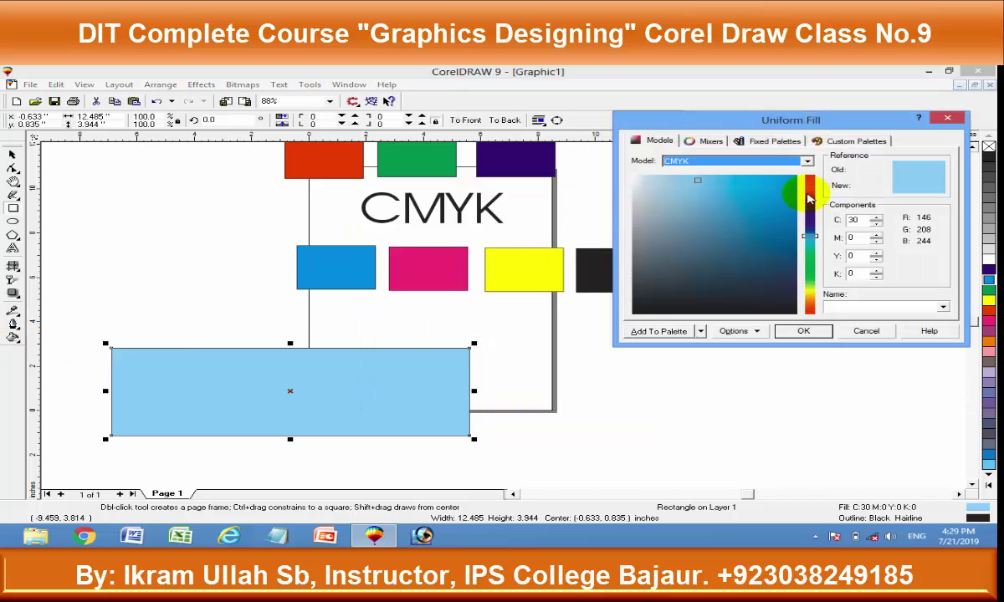
{"action": "left_click", "coordinate": [738, 162]}
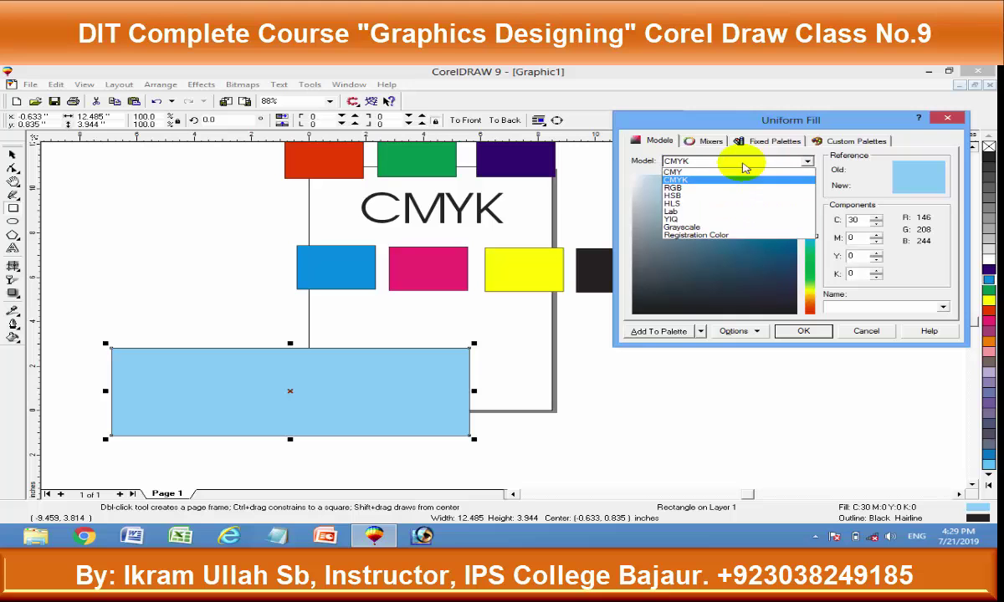
{"action": "left_click", "coordinate": [678, 189]}
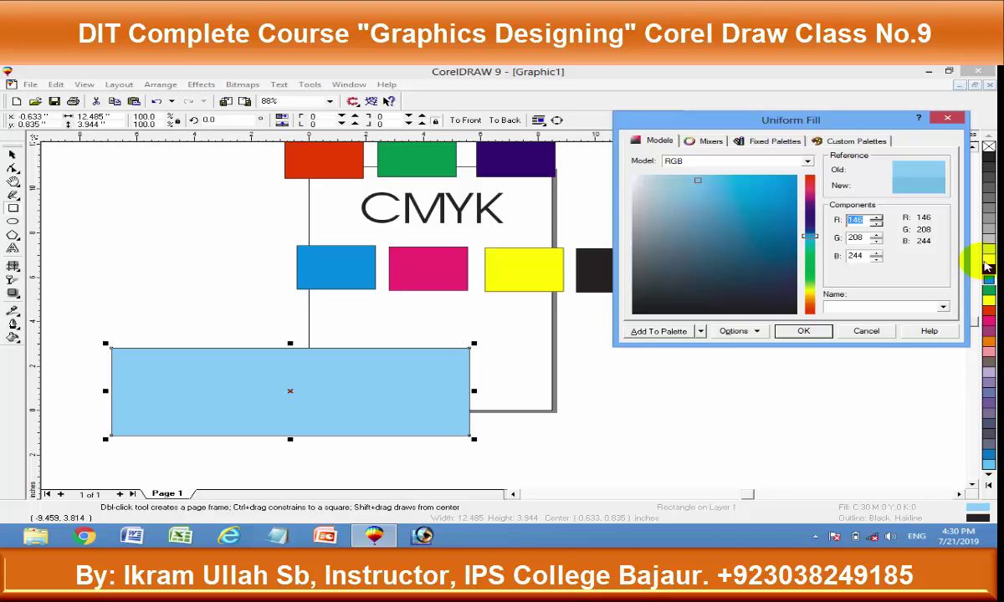
{"action": "left_click", "coordinate": [946, 122]}
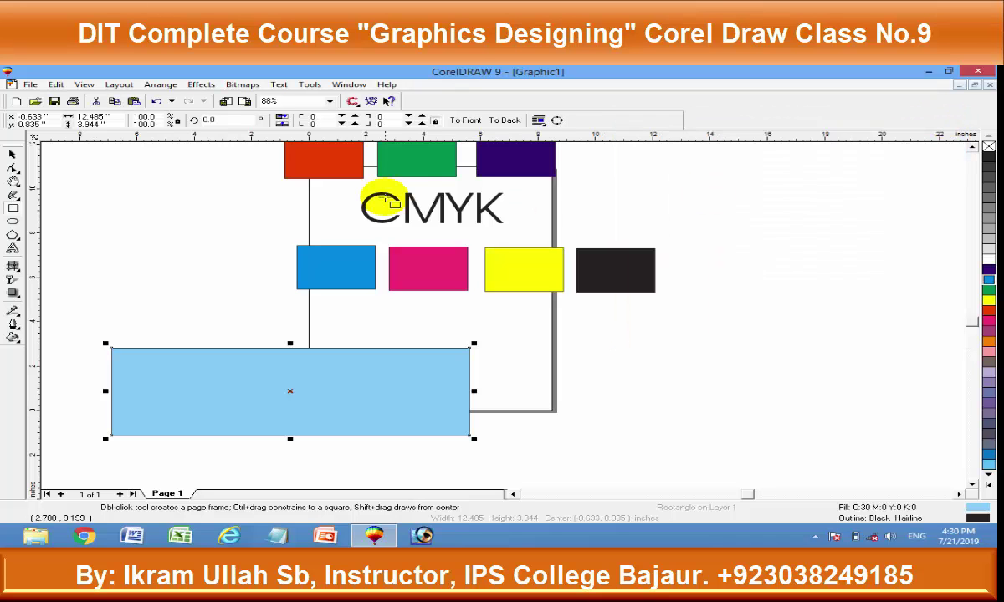
- Fill the top green square with Pastel Blue, then cancel out of its Uniform Fill settings
{"action": "key", "text": "space"}
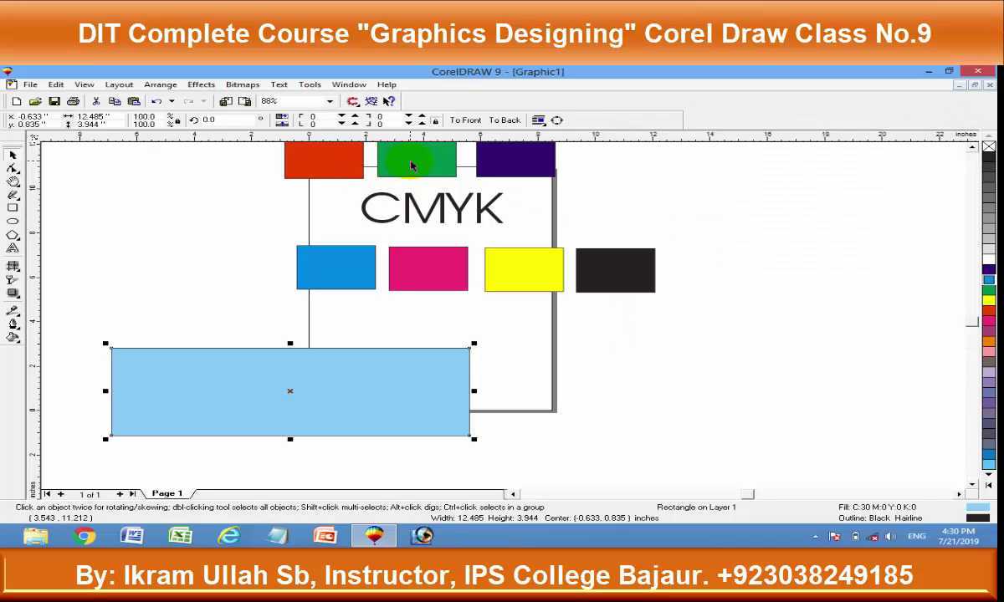
{"action": "left_click", "coordinate": [413, 162]}
{"action": "left_click", "coordinate": [989, 383]}
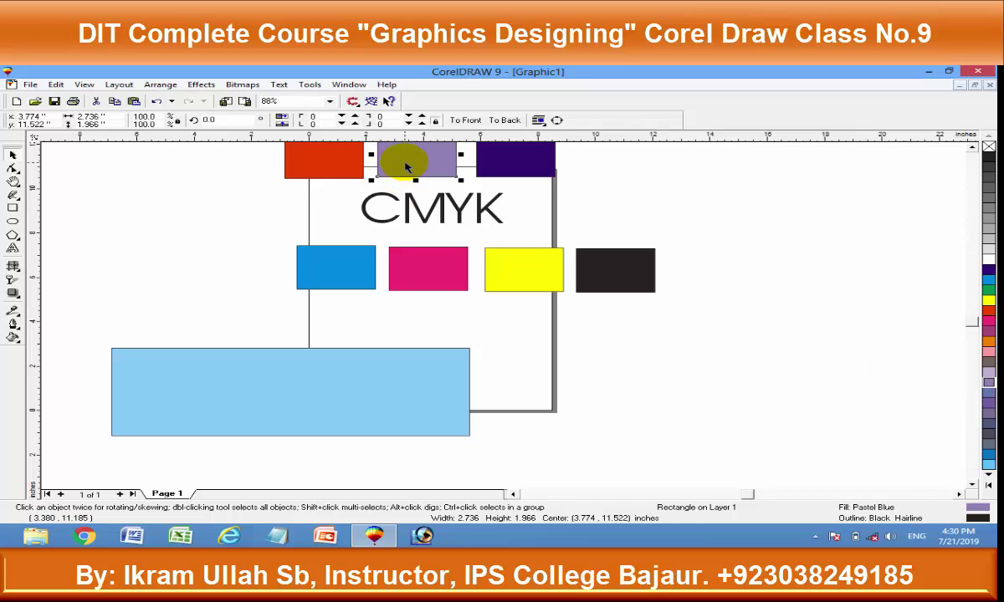
{"action": "key", "text": "shift+F11"}
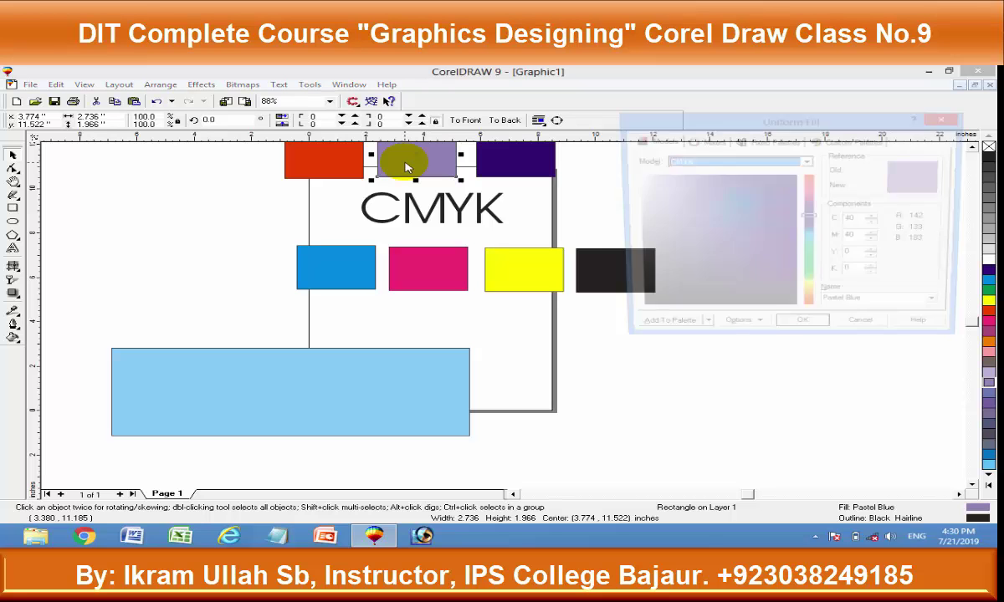
{"action": "left_click", "coordinate": [862, 218]}
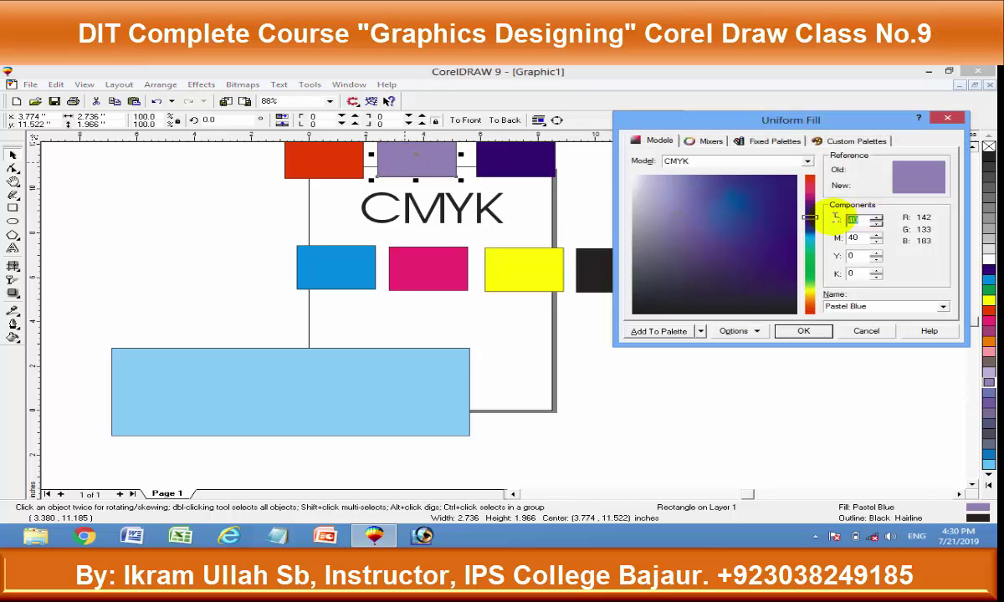
{"action": "double_click", "coordinate": [852, 237]}
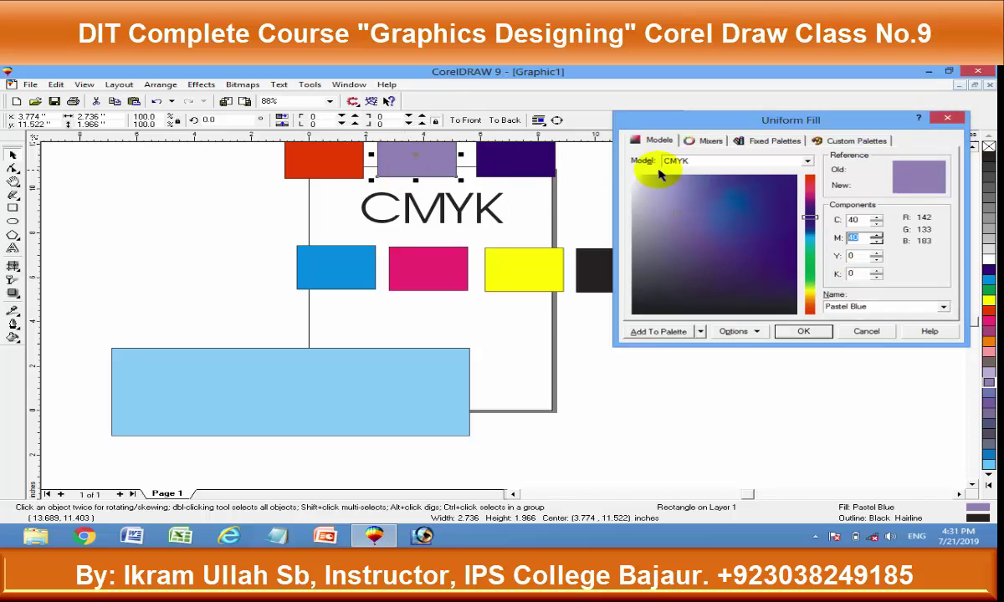
{"action": "left_click", "coordinate": [948, 122]}
- Give the black square a uniform fill of C40 M40 K100
{"action": "left_click", "coordinate": [286, 157]}
{"action": "left_click", "coordinate": [588, 270]}
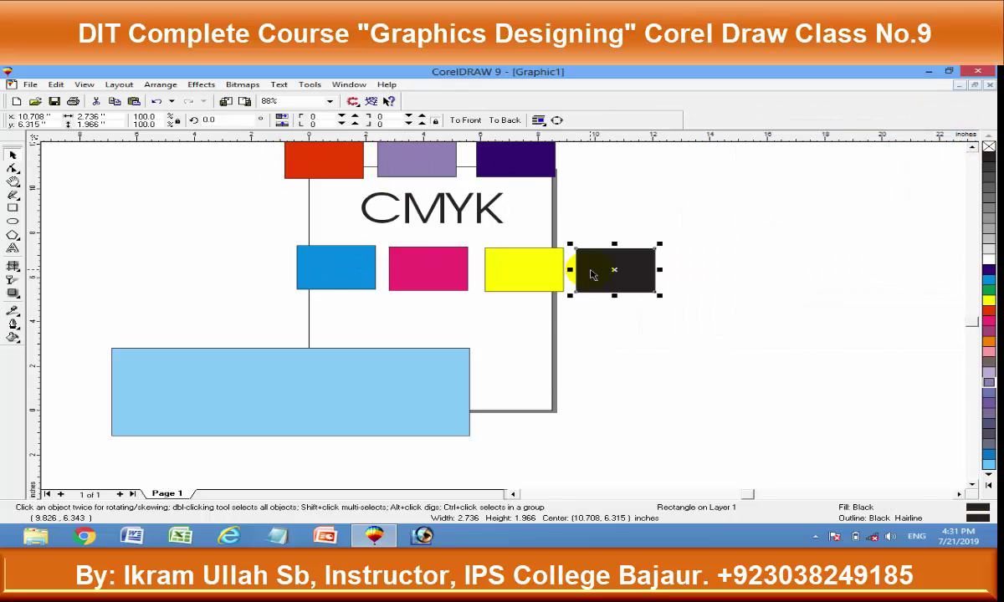
{"action": "key", "text": "shift+F11"}
{"action": "type", "text": "40"}
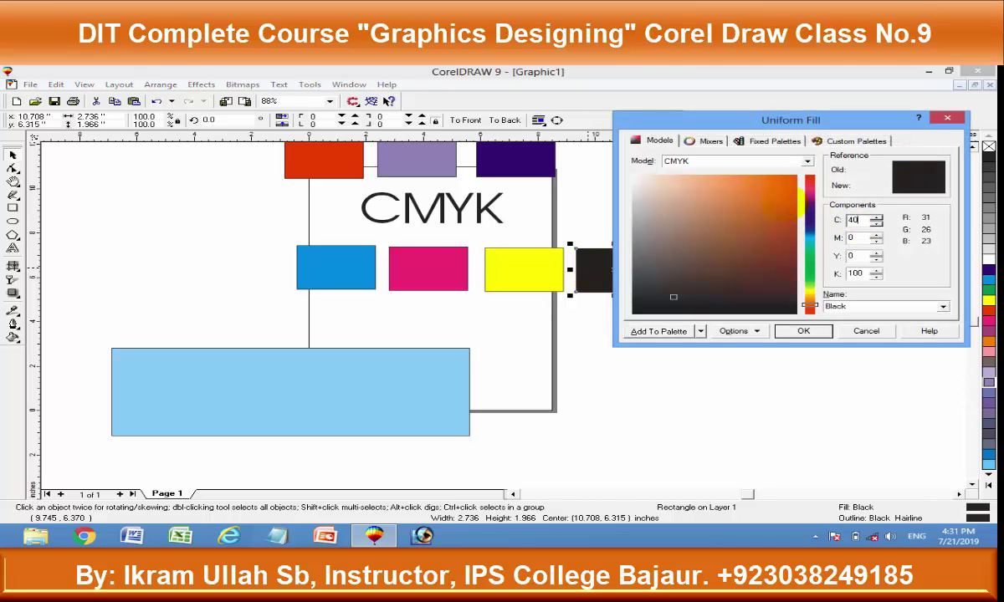
{"action": "key", "text": "Tab"}
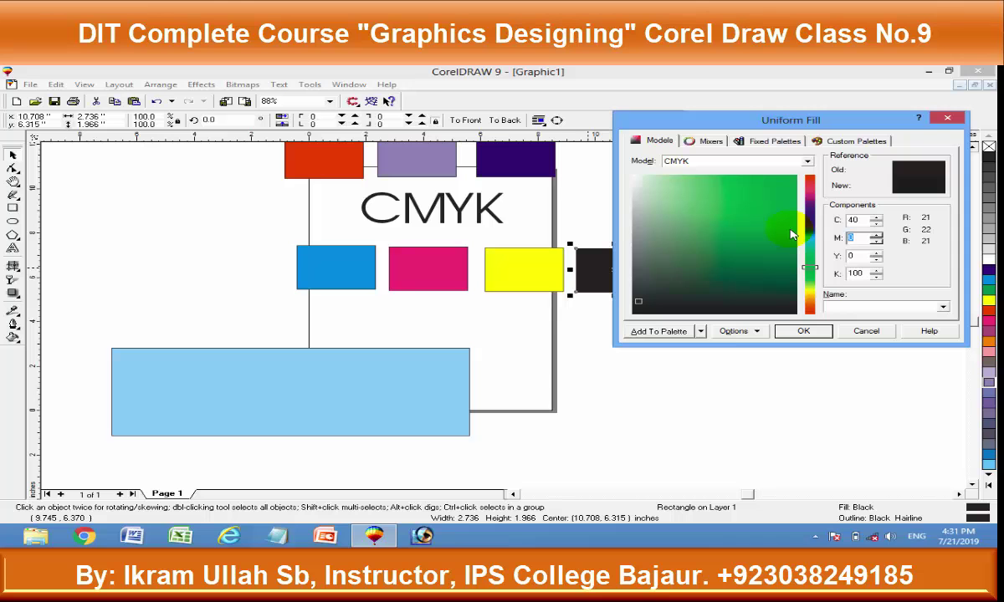
{"action": "left_click", "coordinate": [816, 330]}
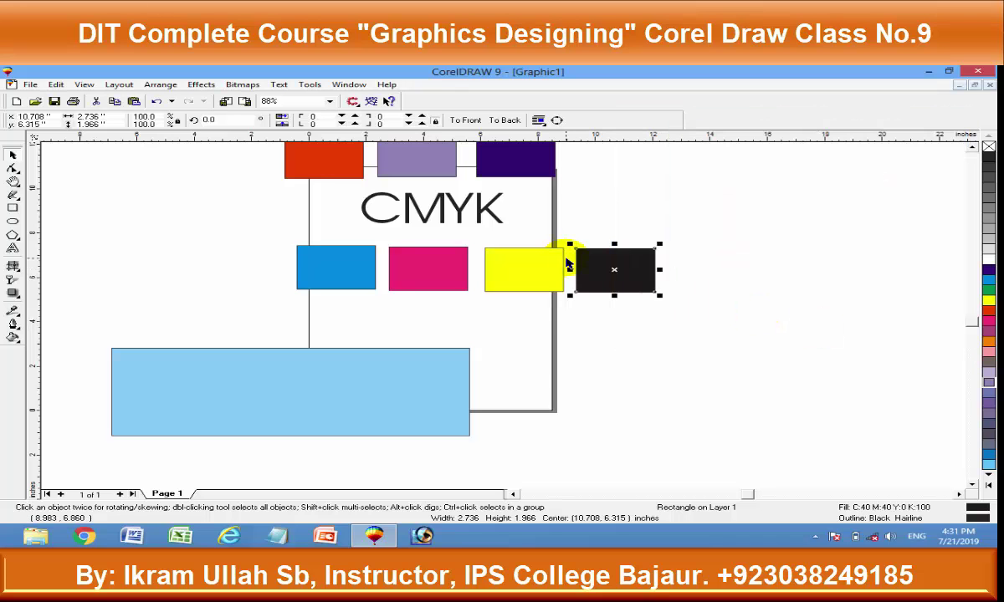
- Reapply the black square's fill with black set to 0 (C40 M40 Y0 K0)
{"action": "key", "text": "shift+F11"}
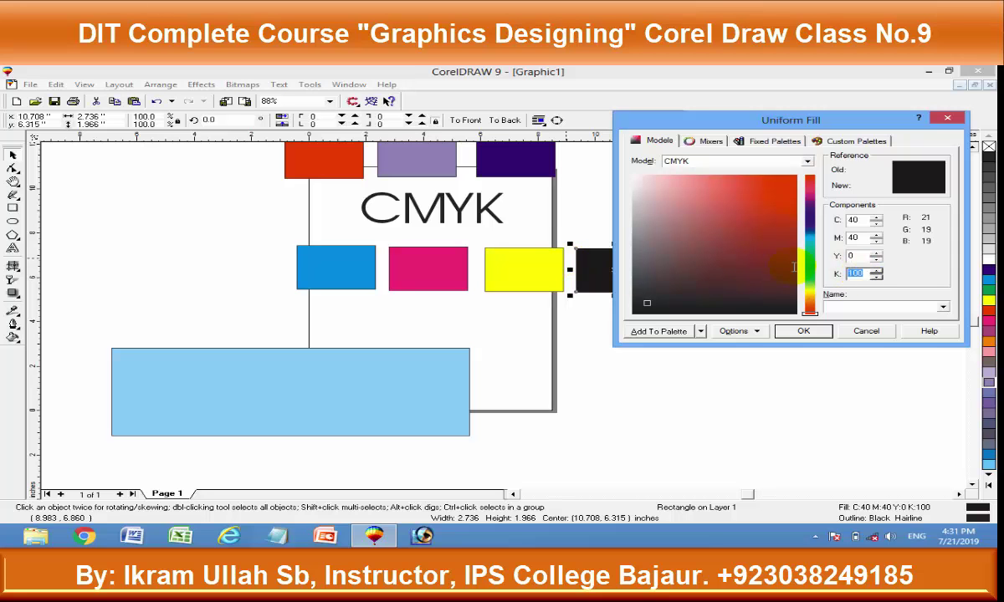
{"action": "type", "text": "0"}
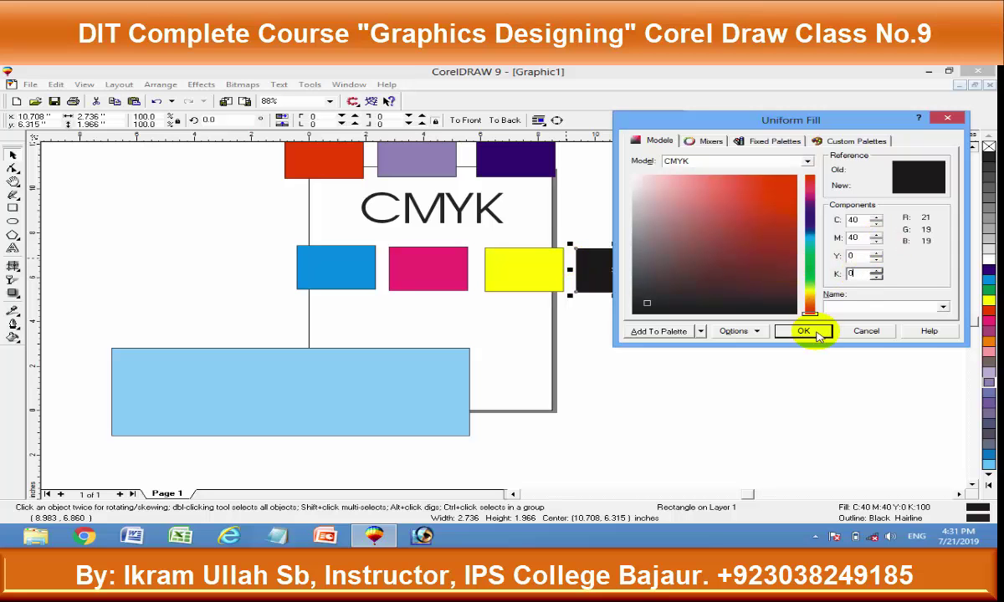
{"action": "left_click", "coordinate": [808, 330]}
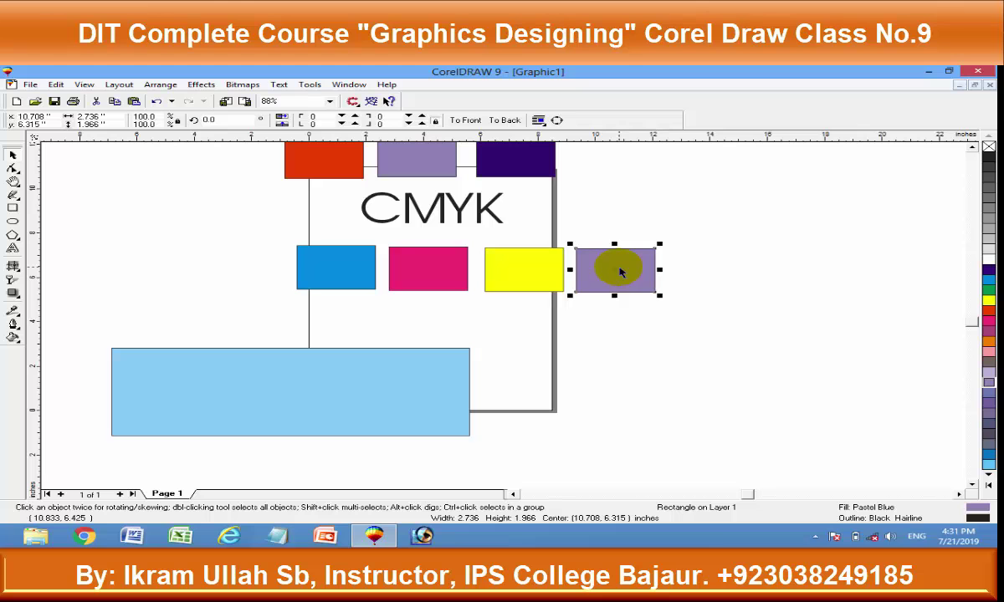
- Fill the large light-blue rectangle with CorelDRAW palette Purple (C20 M80 Y0 K20) via Uniform Fill
{"action": "left_click", "coordinate": [394, 361]}
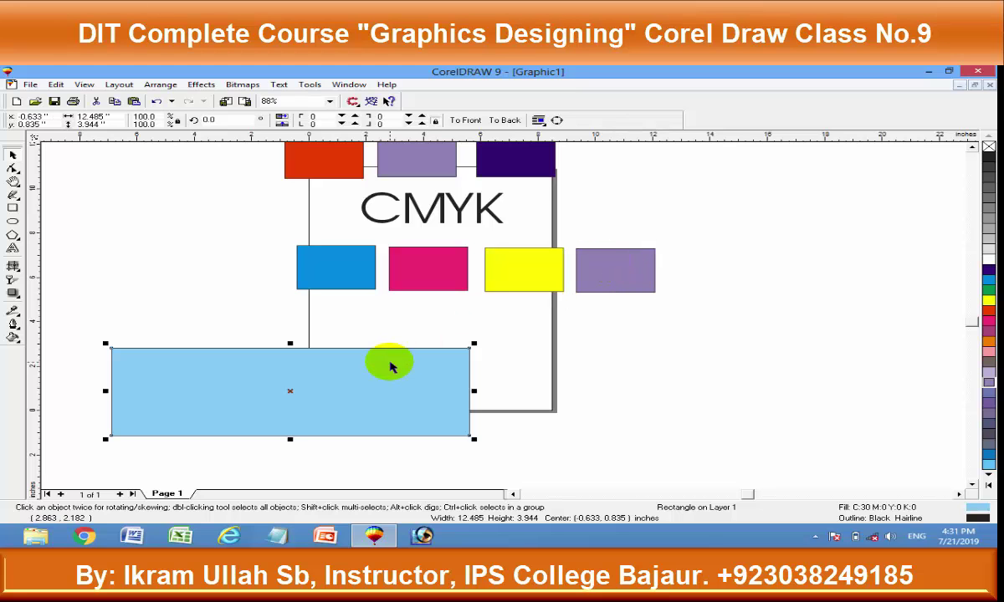
{"action": "key", "text": "shift+F11"}
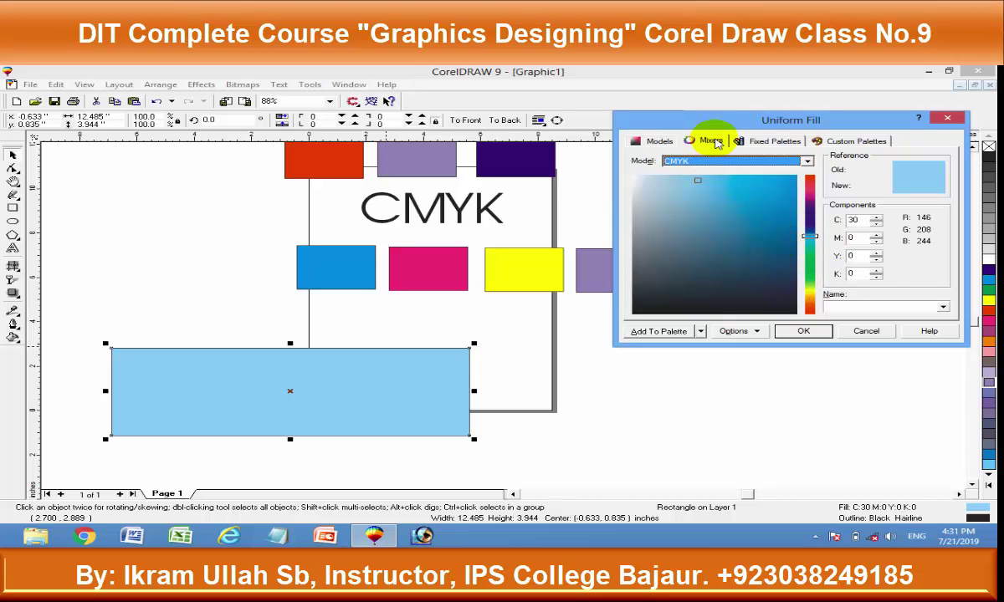
{"action": "left_click", "coordinate": [707, 141]}
{"action": "mouse_move", "coordinate": [707, 189]}
{"action": "left_mouse_down"}
{"action": "mouse_move", "coordinate": [649, 195]}
{"action": "mouse_move", "coordinate": [623, 241]}
{"action": "left_mouse_up"}
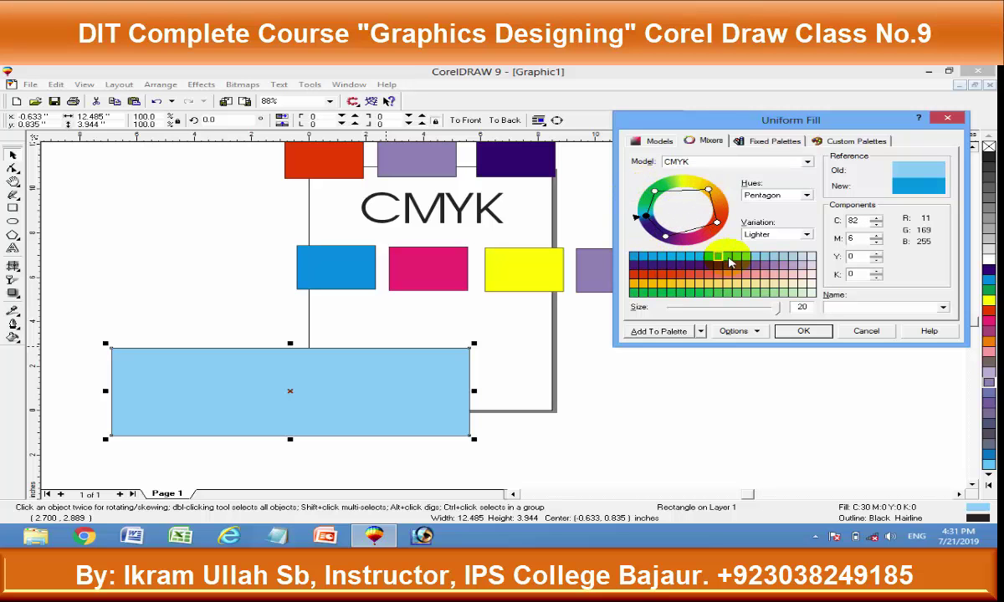
{"action": "left_click", "coordinate": [773, 275]}
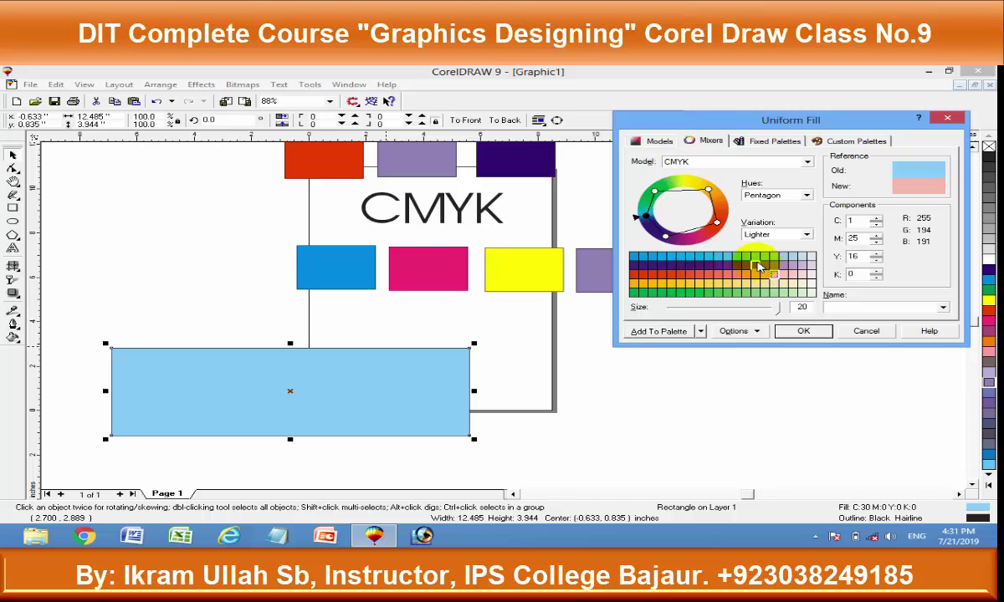
{"action": "left_click", "coordinate": [745, 140]}
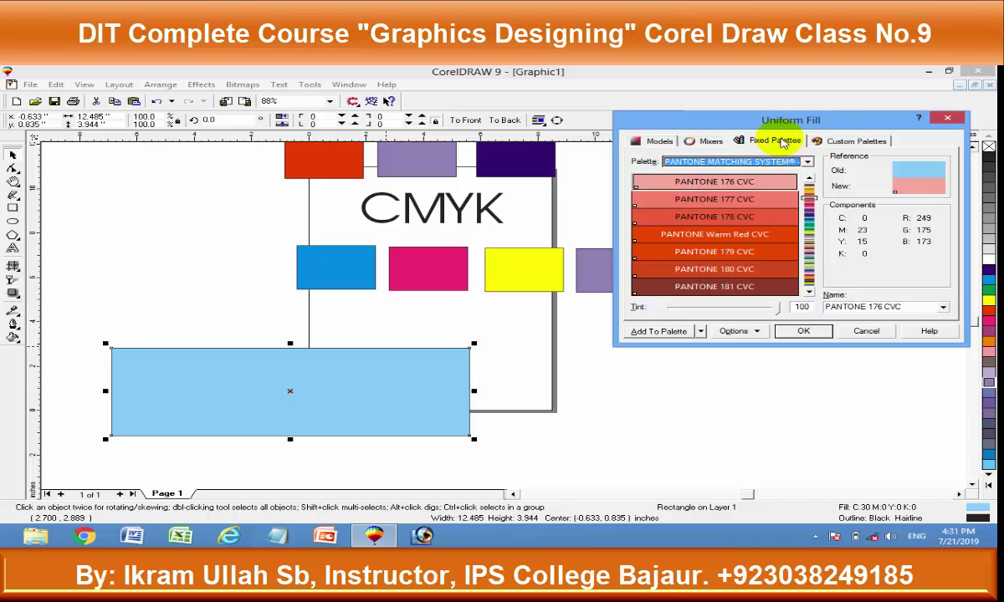
{"action": "left_click", "coordinate": [857, 140]}
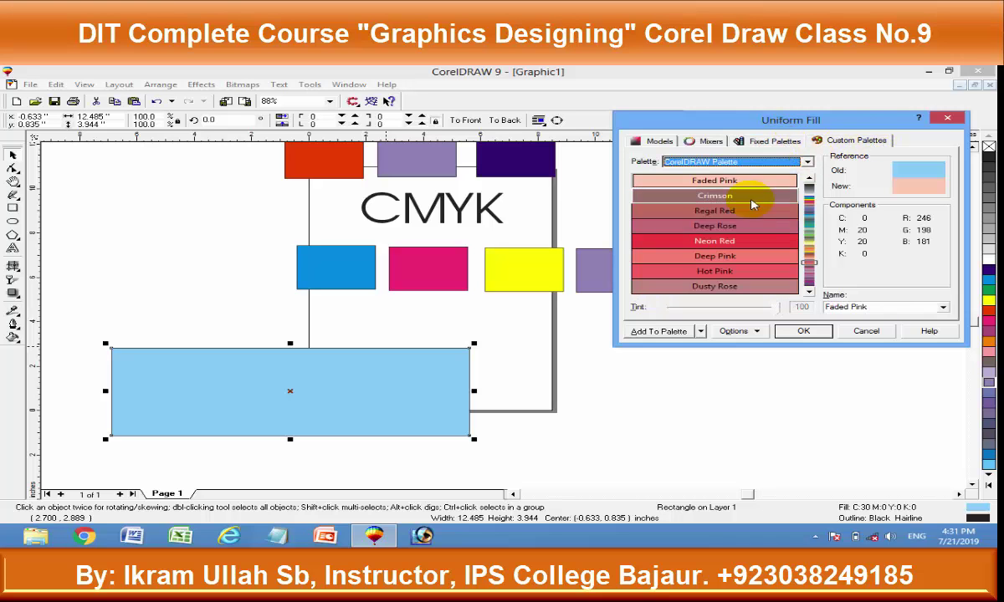
{"action": "left_click_drag", "start_coordinate": [803, 200], "coordinate": [808, 208]}
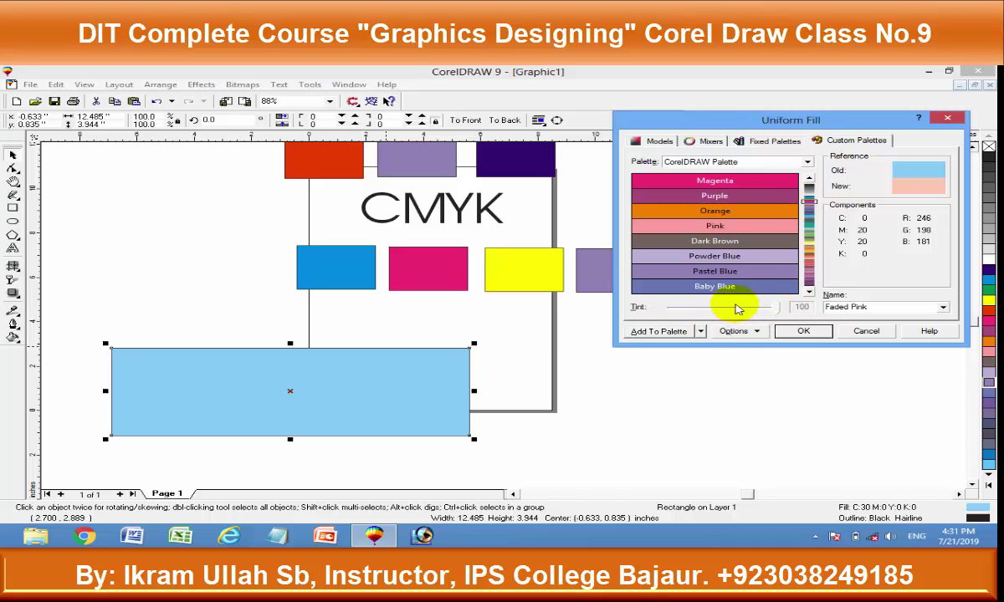
{"action": "left_click", "coordinate": [752, 195]}
{"action": "left_click", "coordinate": [802, 330]}
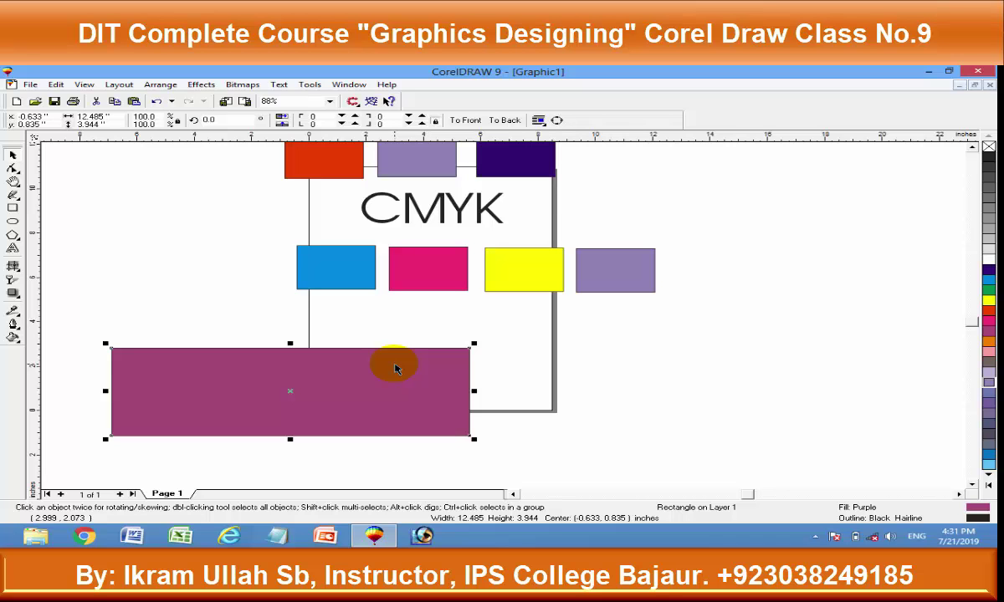
- Browse the colour mixers and Pantone colours, then give the rectangle the Chartreuse (C40 M0 Y100 K0) fill
{"action": "key", "text": "shift+F11"}
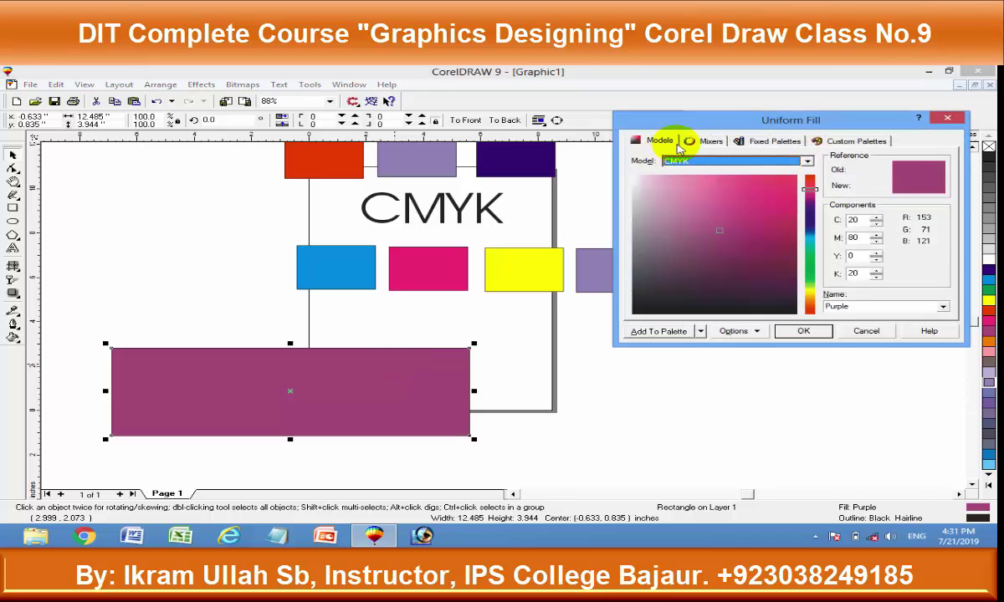
{"action": "left_click", "coordinate": [693, 142]}
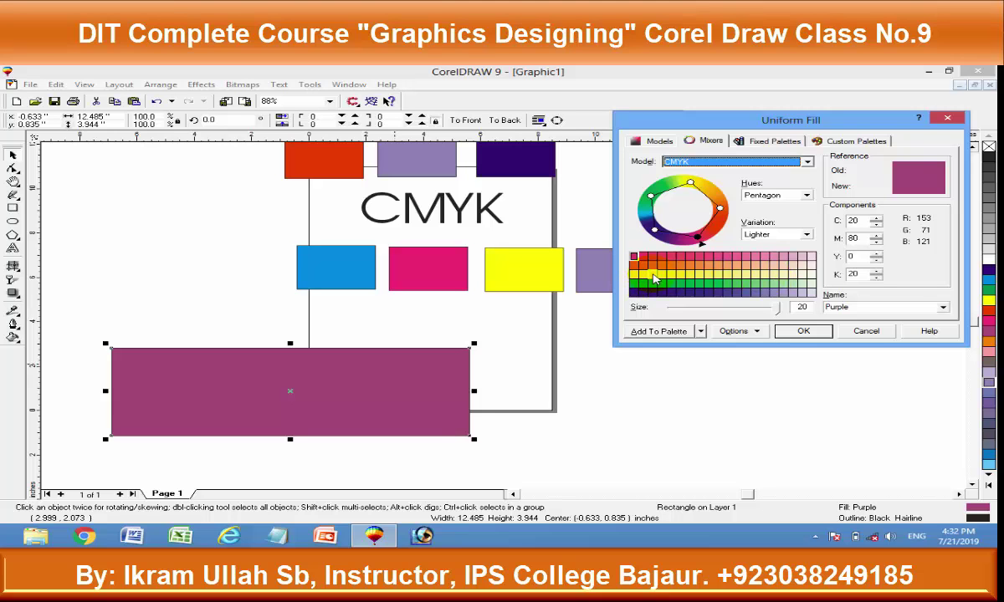
{"action": "left_click_drag", "start_coordinate": [697, 237], "coordinate": [661, 178]}
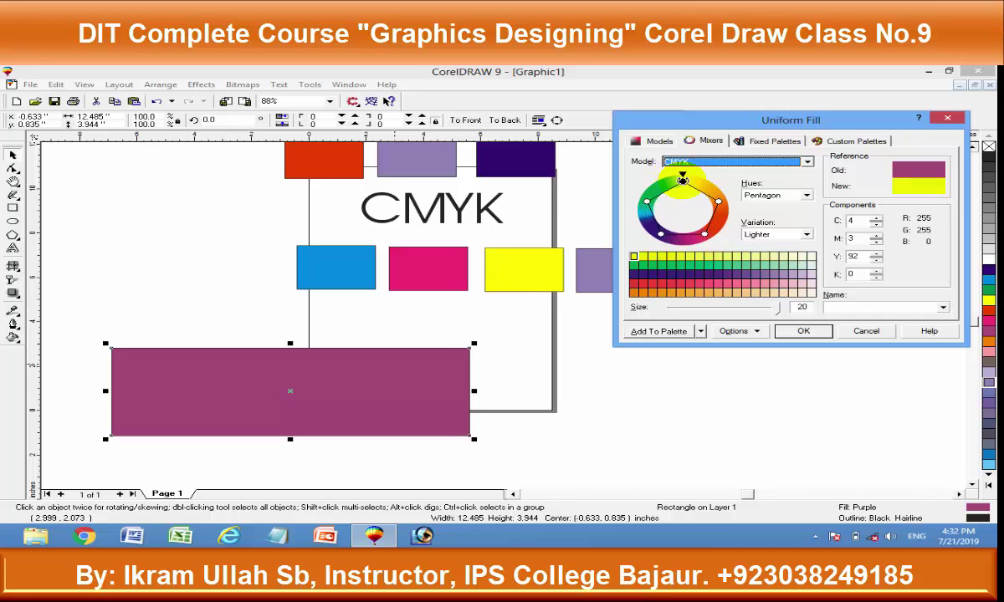
{"action": "left_click_drag", "start_coordinate": [661, 178], "coordinate": [638, 220]}
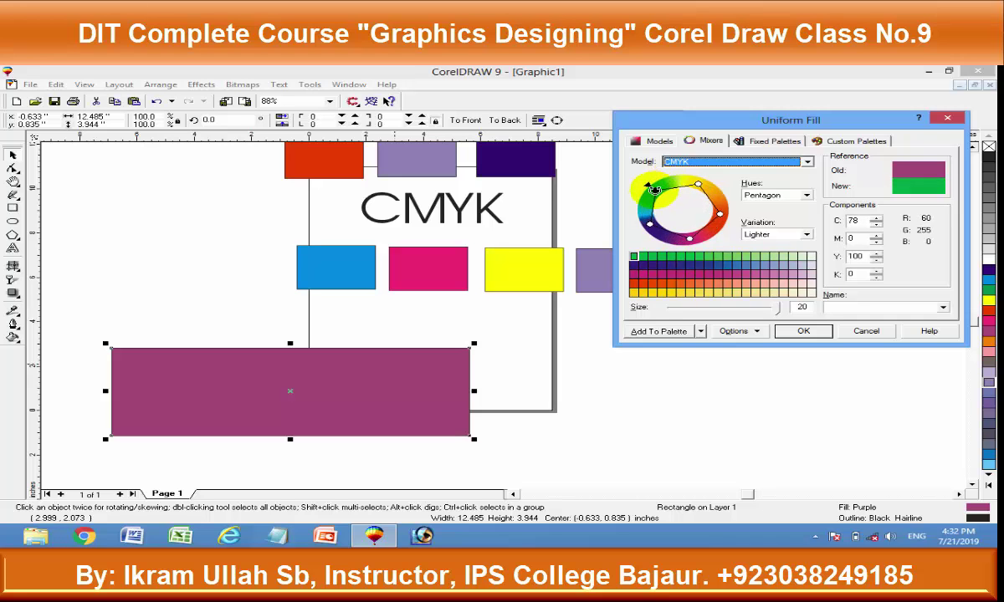
{"action": "mouse_move", "coordinate": [650, 215]}
{"action": "left_mouse_down"}
{"action": "mouse_move", "coordinate": [707, 218]}
{"action": "mouse_move", "coordinate": [717, 203]}
{"action": "left_mouse_up"}
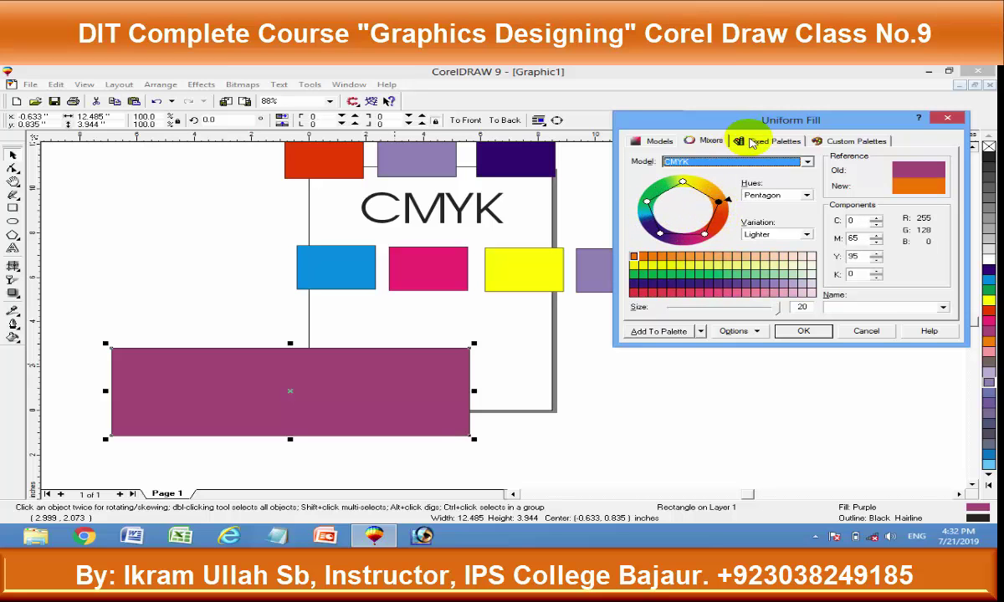
{"action": "left_click", "coordinate": [769, 141]}
{"action": "left_click", "coordinate": [787, 197]}
{"action": "left_click_drag", "start_coordinate": [809, 197], "coordinate": [810, 269]}
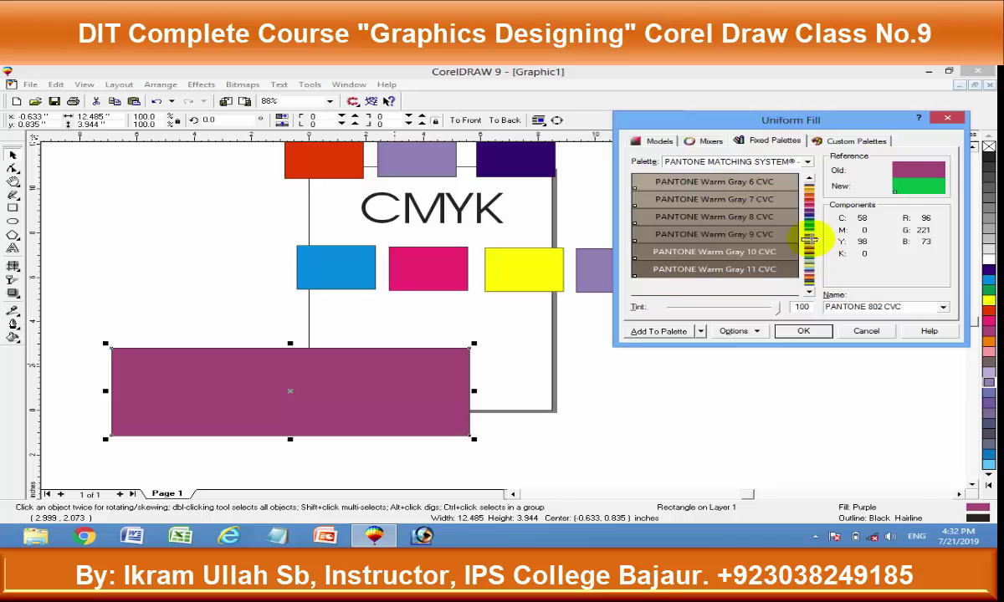
{"action": "left_click", "coordinate": [856, 141]}
{"action": "left_click", "coordinate": [725, 198]}
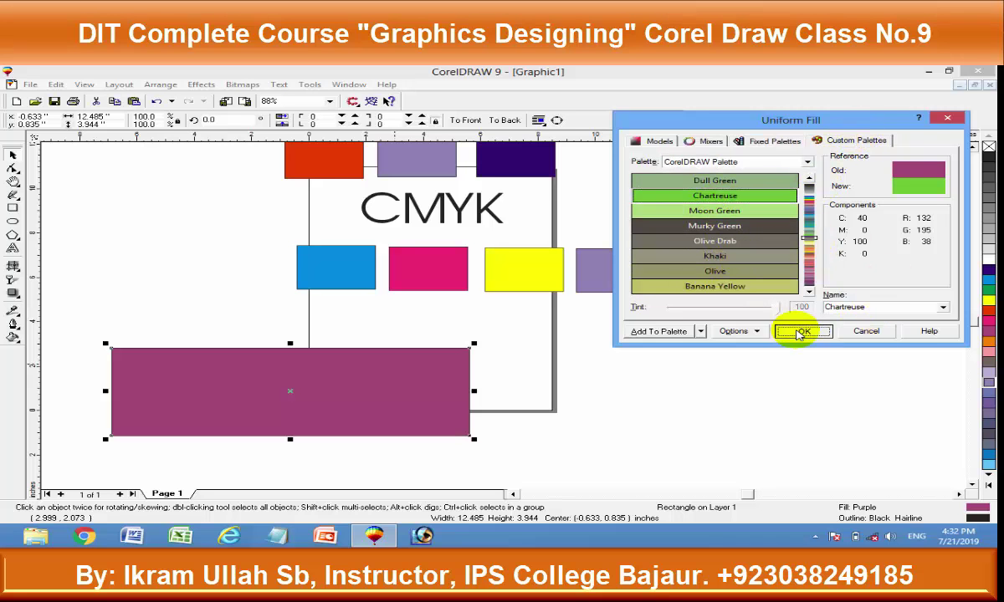
{"action": "left_click", "coordinate": [799, 332]}
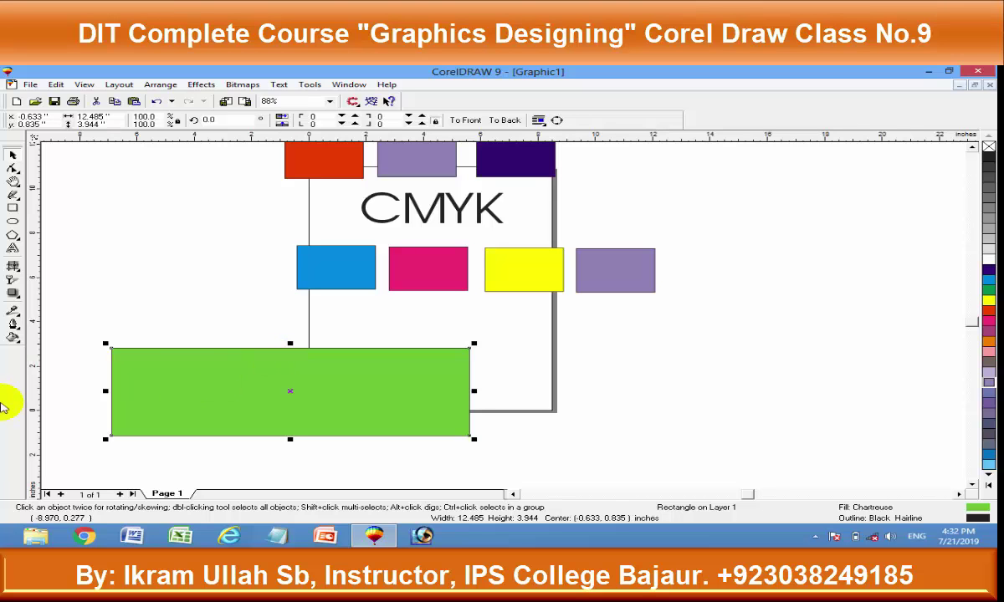
- Give the large rectangle a plain cyan fill and move it up and to the right
{"action": "left_click", "coordinate": [13, 336]}
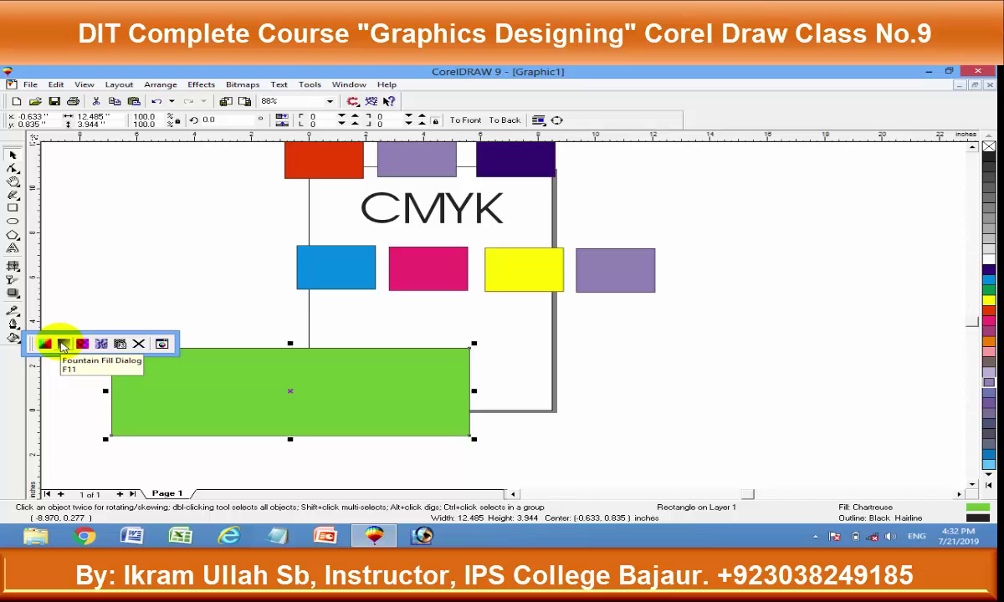
{"action": "left_click", "coordinate": [64, 346]}
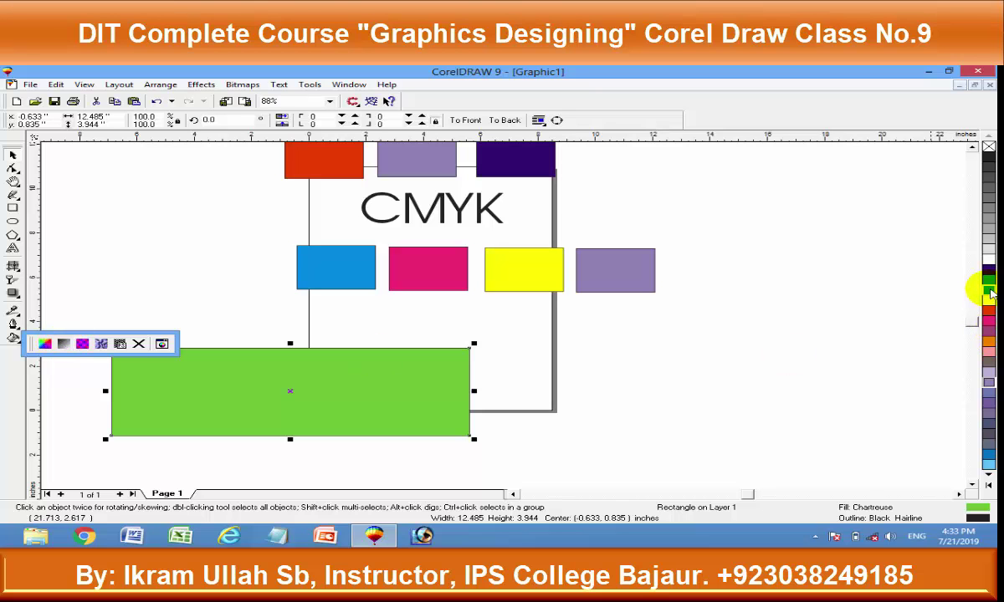
{"action": "left_click", "coordinate": [989, 287]}
{"action": "left_click_drag", "start_coordinate": [221, 412], "coordinate": [267, 380]}
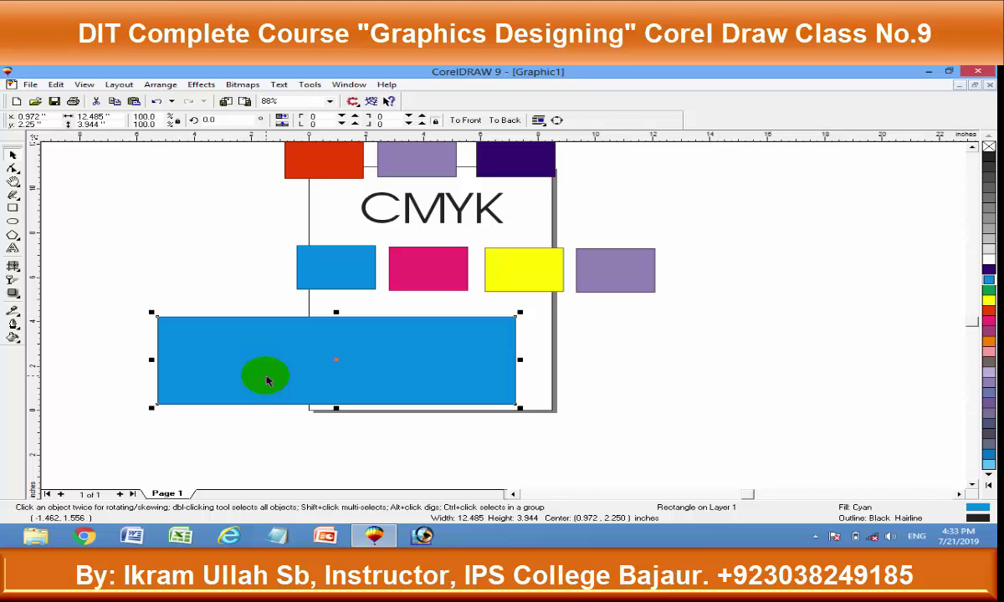
{"action": "left_click", "coordinate": [14, 324]}
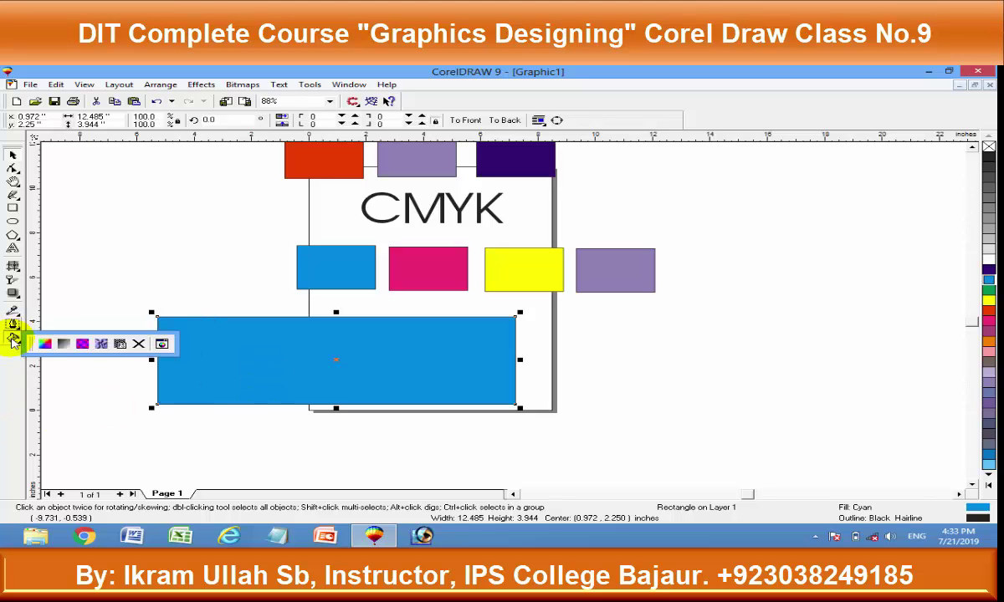
- Apply a two-colour linear blue-to-yellow fountain fill and move the rectangle up across the page edge
{"action": "left_click", "coordinate": [65, 343]}
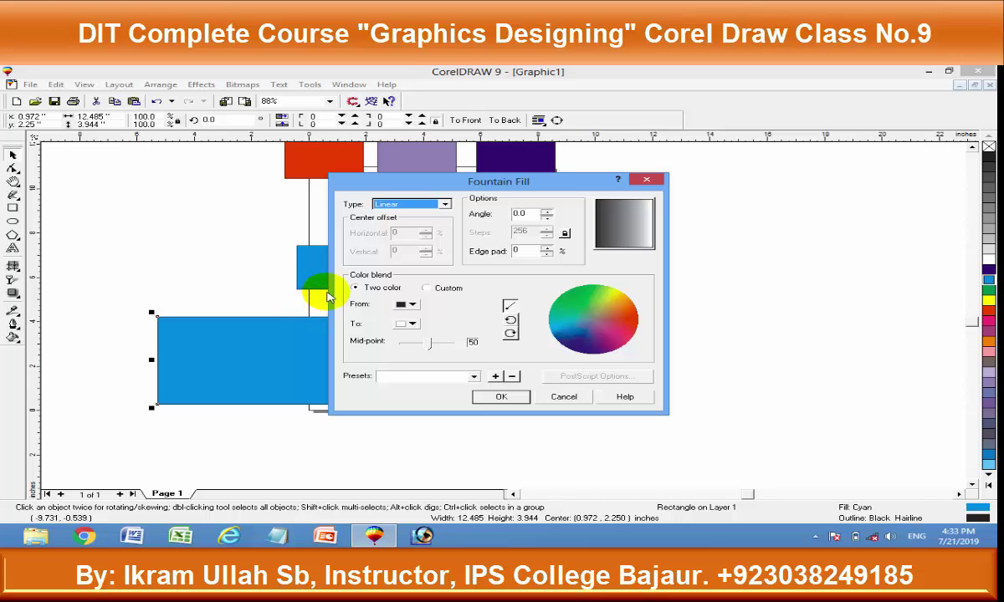
{"action": "left_click_drag", "start_coordinate": [427, 181], "coordinate": [699, 159]}
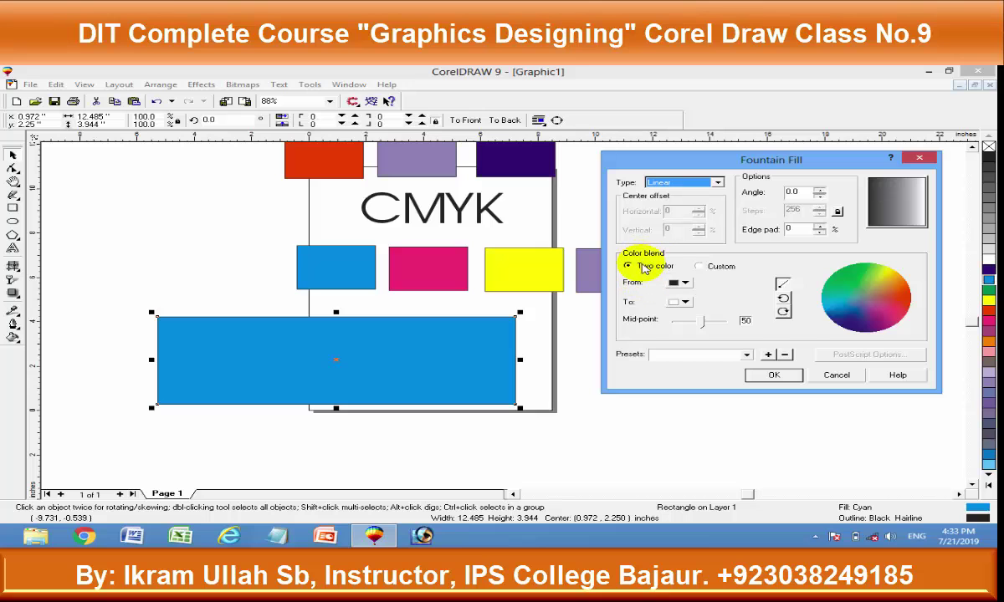
{"action": "left_click", "coordinate": [643, 267]}
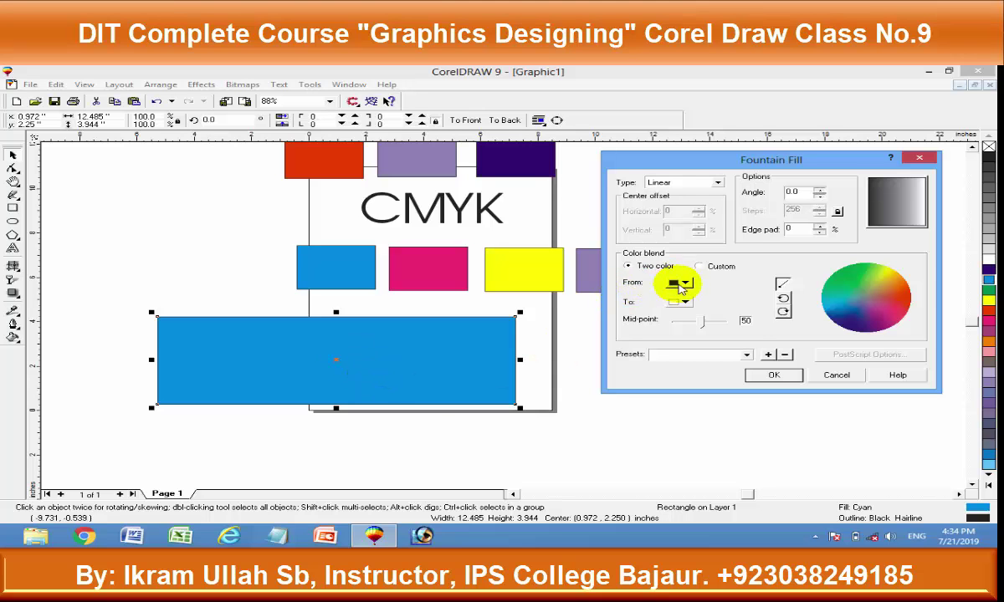
{"action": "left_click", "coordinate": [685, 284]}
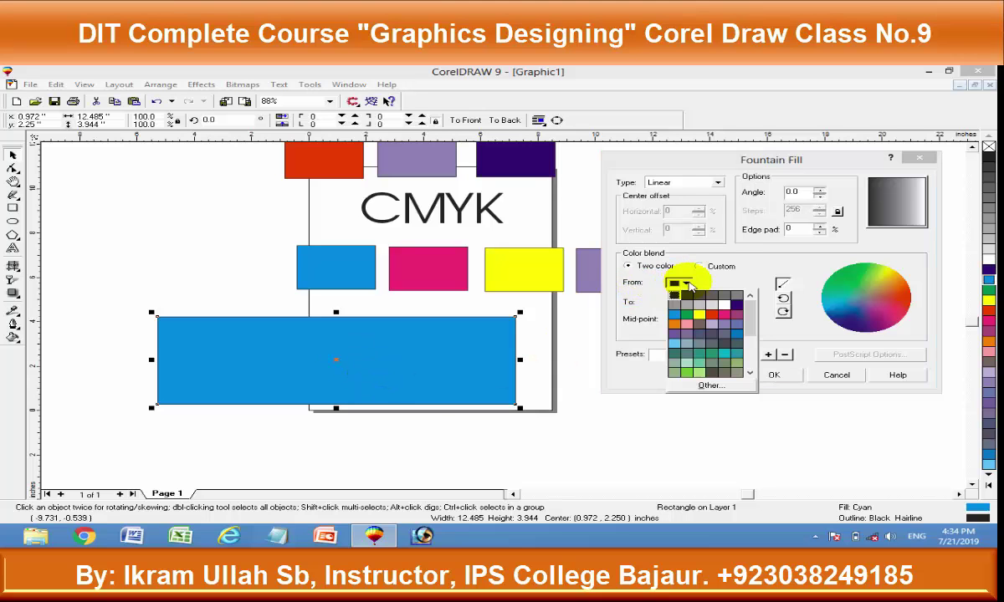
{"action": "left_click", "coordinate": [674, 342]}
{"action": "left_click", "coordinate": [686, 303]}
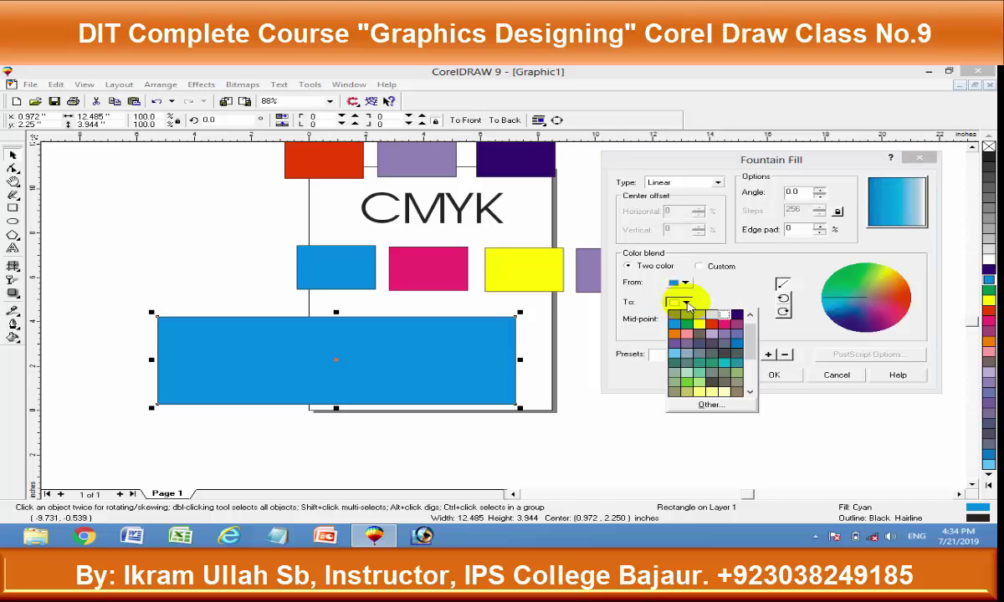
{"action": "left_click", "coordinate": [699, 323]}
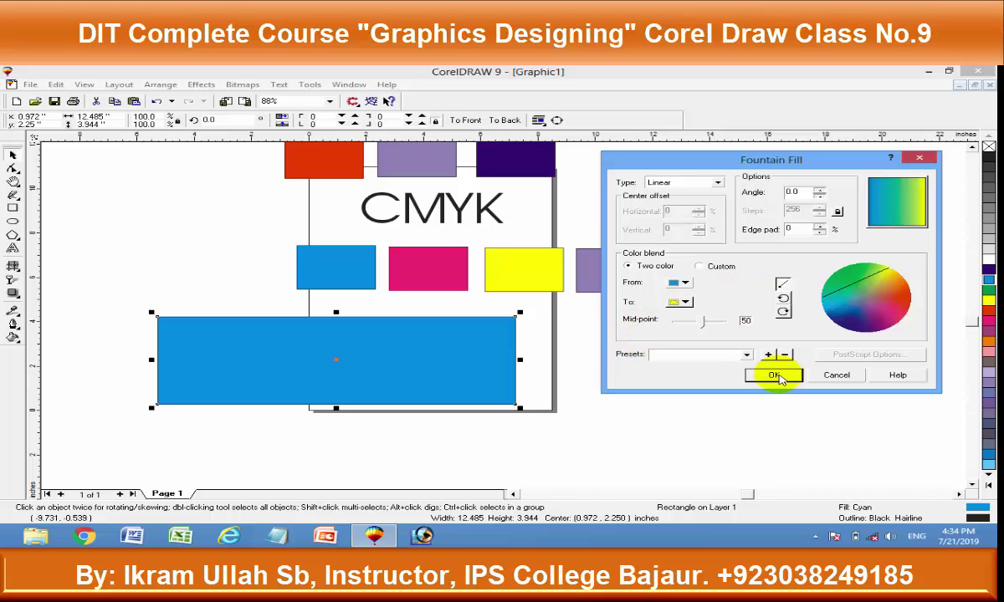
{"action": "left_click", "coordinate": [775, 376]}
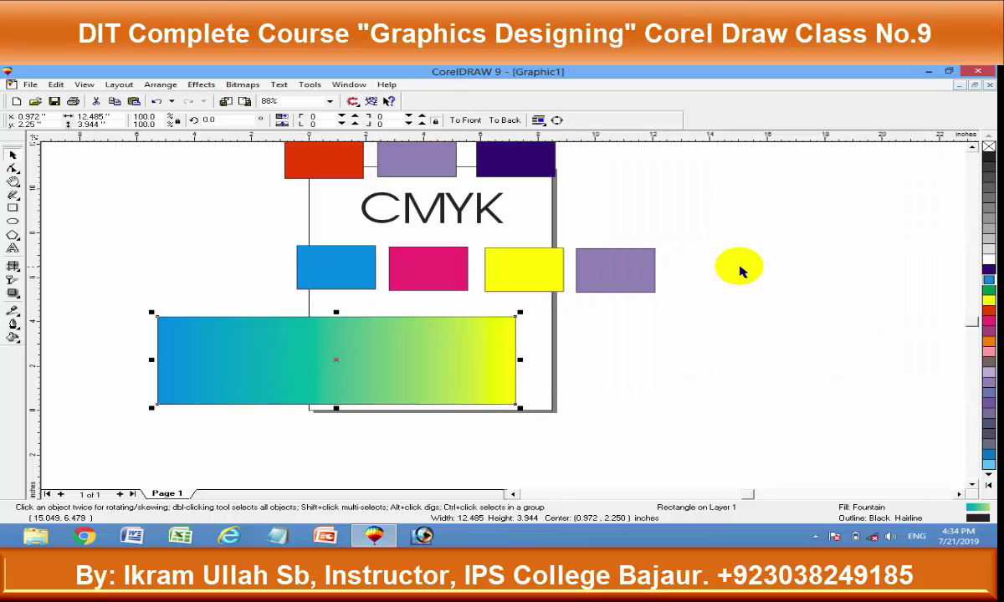
{"action": "mouse_move", "coordinate": [395, 447]}
{"action": "left_mouse_down"}
{"action": "mouse_move", "coordinate": [571, 303]}
{"action": "mouse_move", "coordinate": [692, 345]}
{"action": "left_mouse_up"}
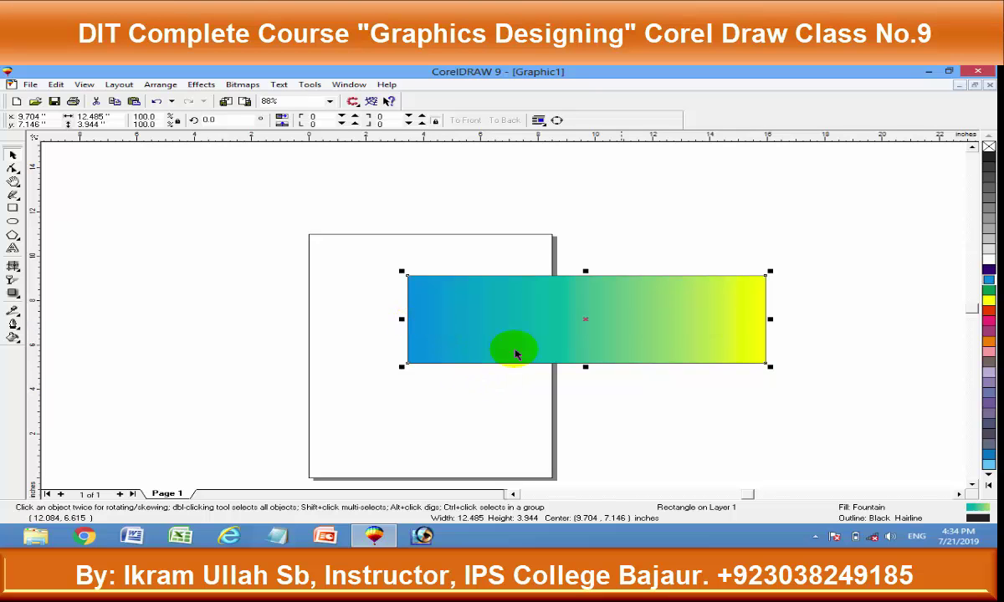
- Rotate the fountain fill angle to about 176° so it runs yellow to blue, left to right
{"action": "left_click", "coordinate": [13, 325]}
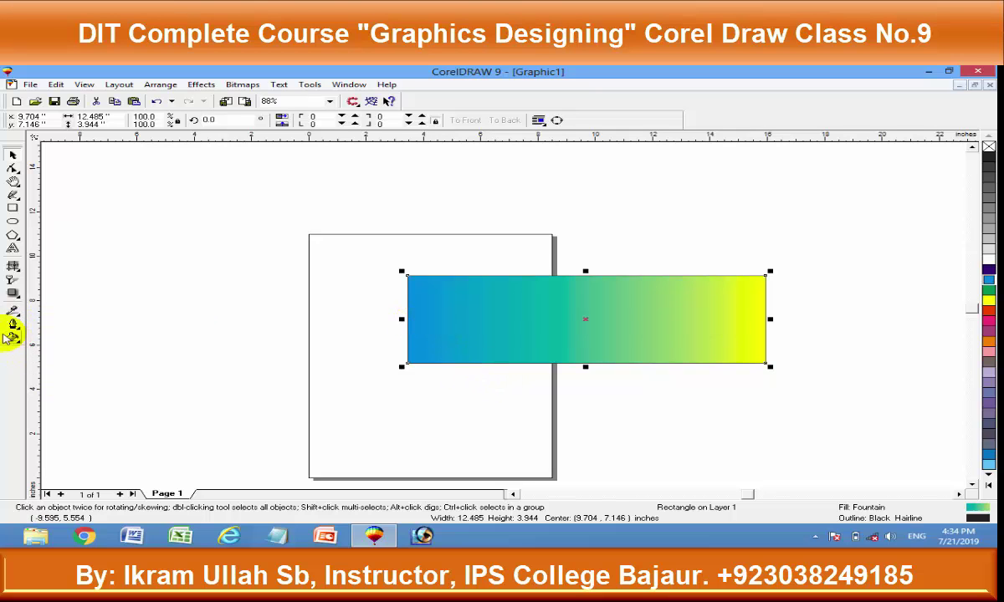
{"action": "left_click", "coordinate": [13, 338]}
{"action": "left_click", "coordinate": [67, 343]}
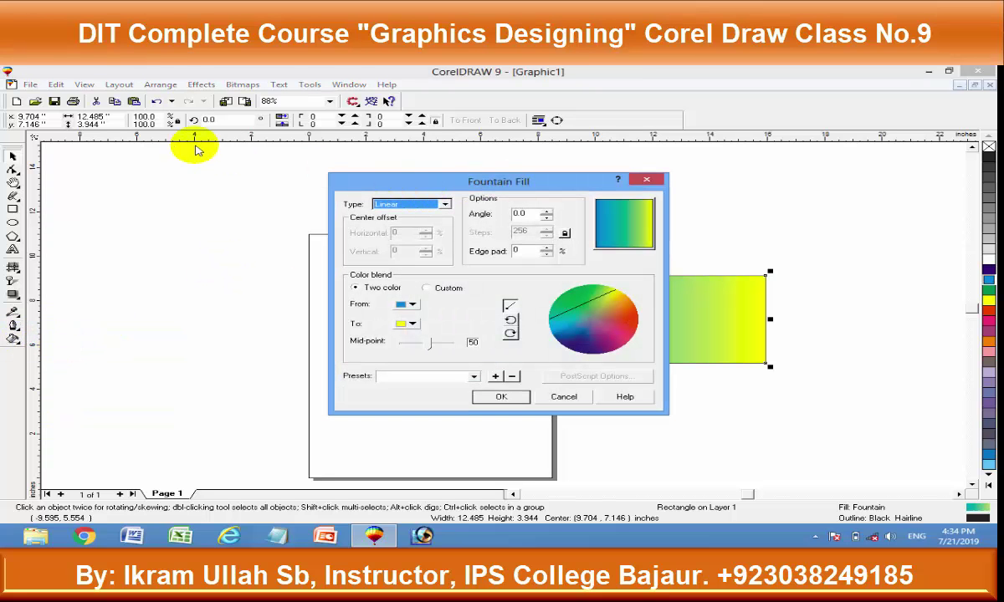
{"action": "left_click_drag", "start_coordinate": [419, 182], "coordinate": [190, 148]}
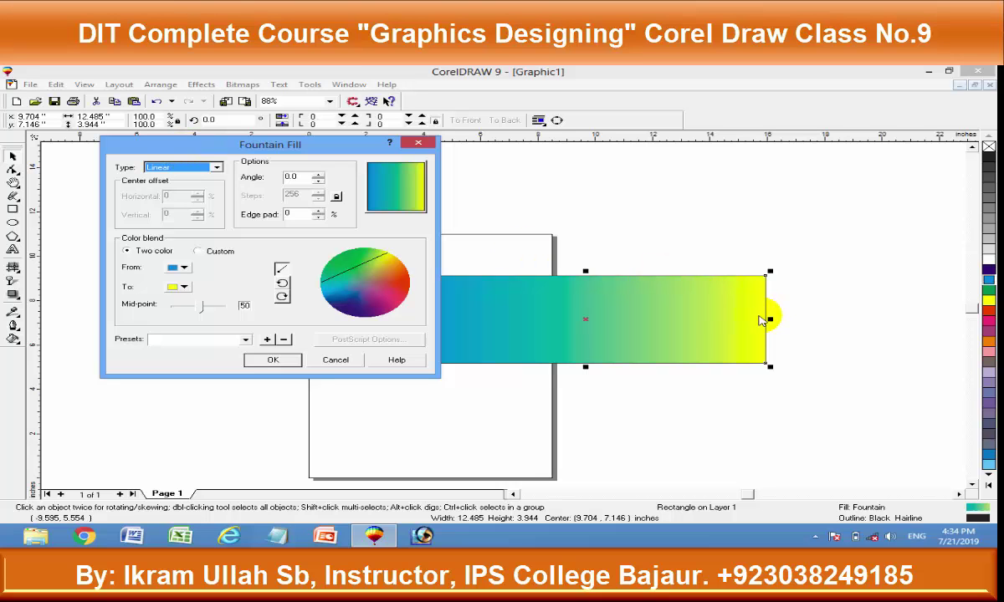
{"action": "left_click_drag", "start_coordinate": [301, 147], "coordinate": [202, 155]}
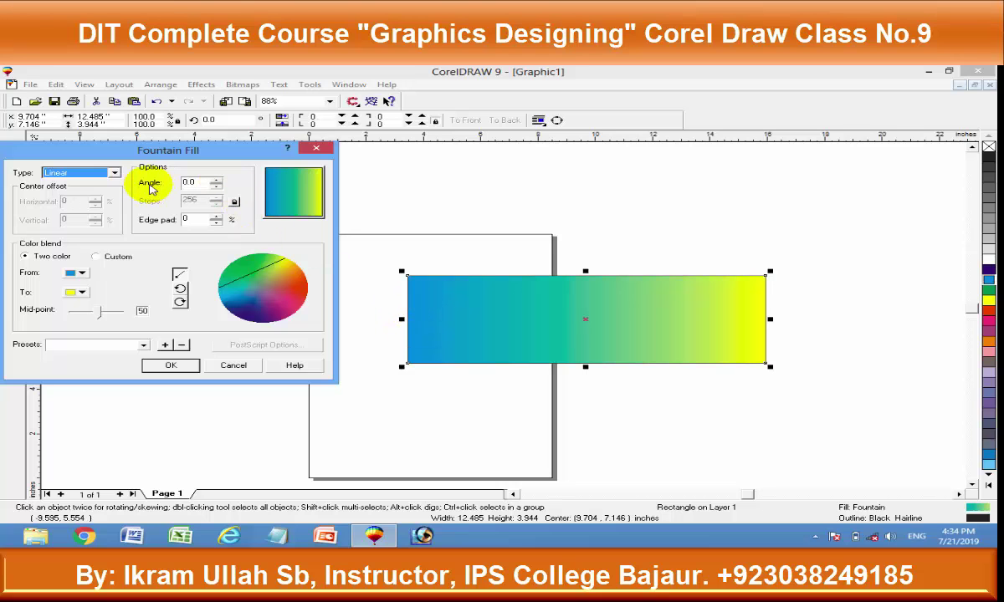
{"action": "left_click", "coordinate": [216, 180]}
{"action": "double_click", "coordinate": [215, 181]}
{"action": "triple_click", "coordinate": [215, 181]}
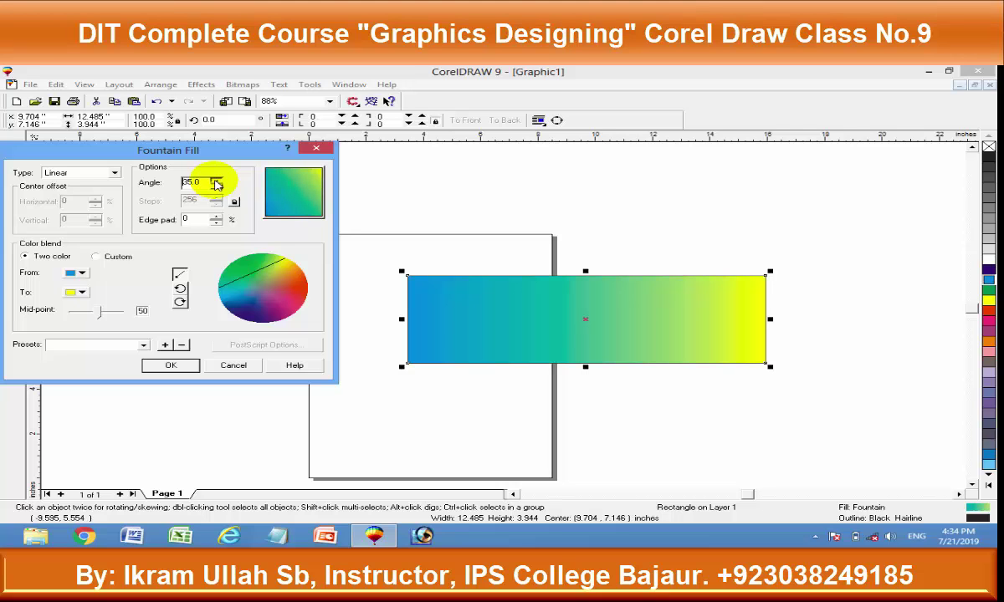
{"action": "left_click", "coordinate": [306, 173]}
{"action": "mouse_move", "coordinate": [309, 171]}
{"action": "left_mouse_down"}
{"action": "mouse_move", "coordinate": [282, 203]}
{"action": "mouse_move", "coordinate": [309, 189]}
{"action": "mouse_move", "coordinate": [282, 191]}
{"action": "left_mouse_up"}
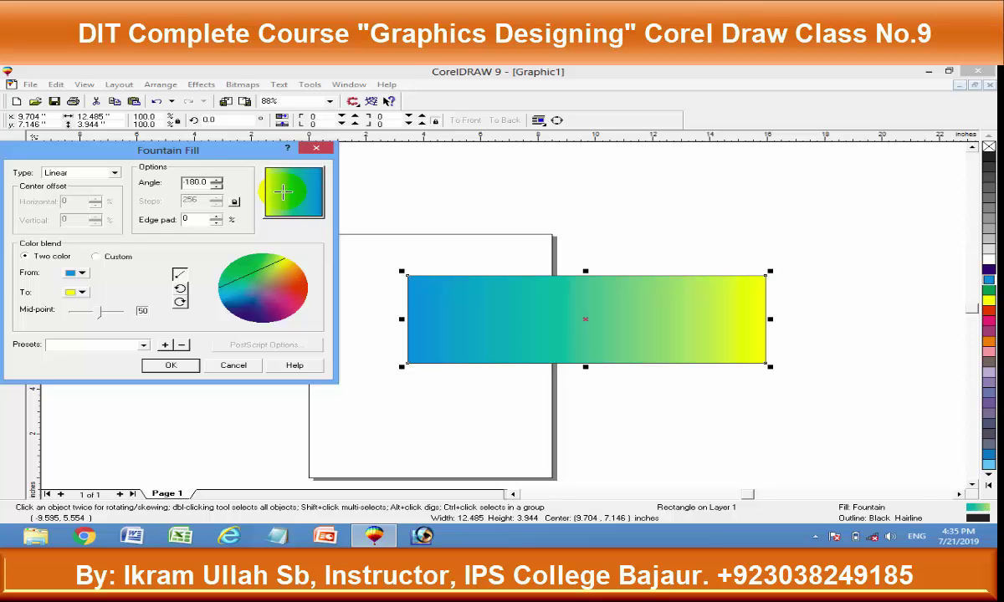
{"action": "left_click", "coordinate": [167, 366]}
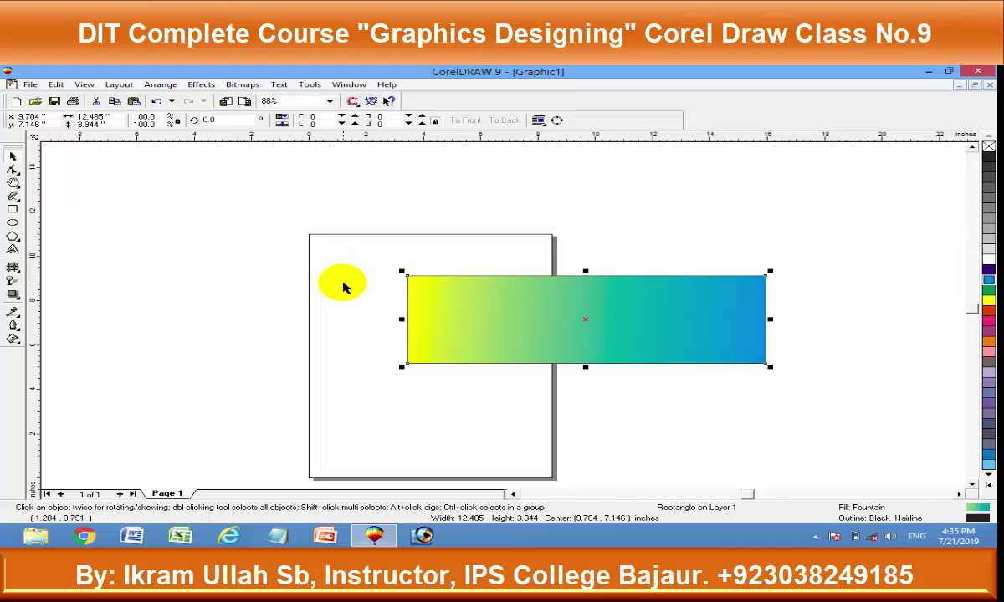
- Change the fountain fill to Radial with its yellow centre offset to 31%, 27%
{"action": "left_click", "coordinate": [13, 327]}
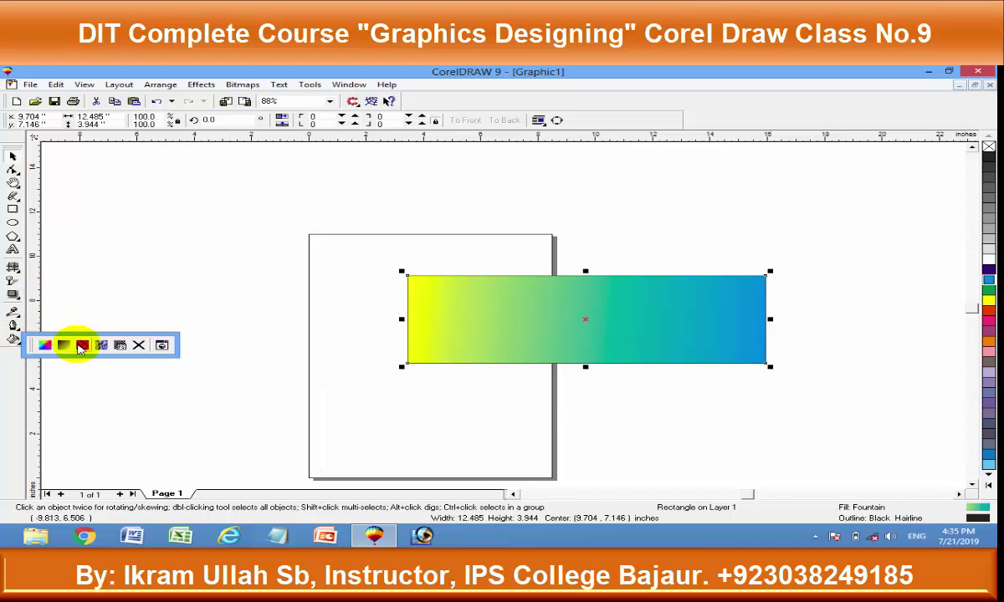
{"action": "left_click", "coordinate": [65, 341]}
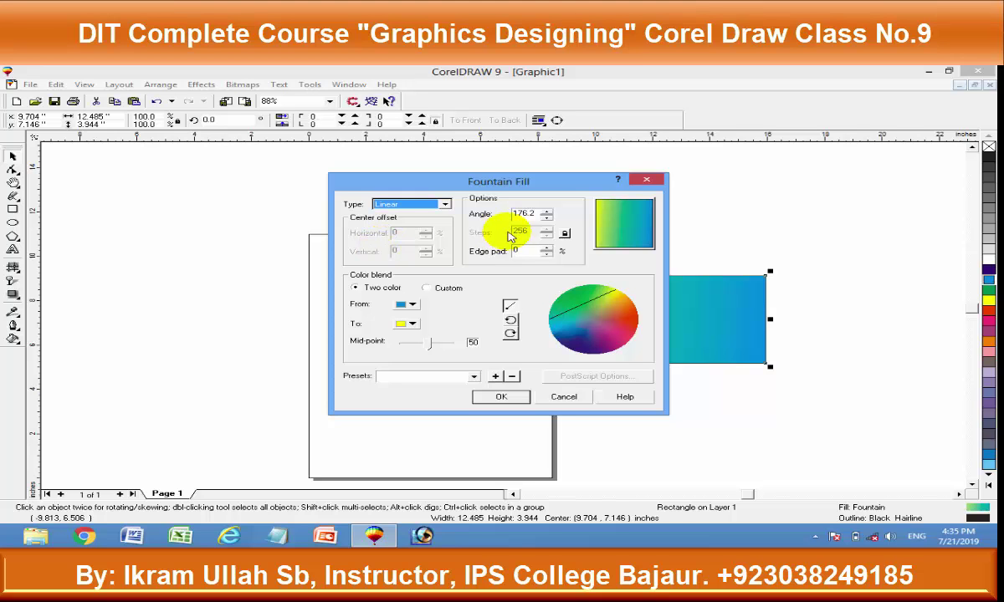
{"action": "left_click_drag", "start_coordinate": [581, 186], "coordinate": [335, 173]}
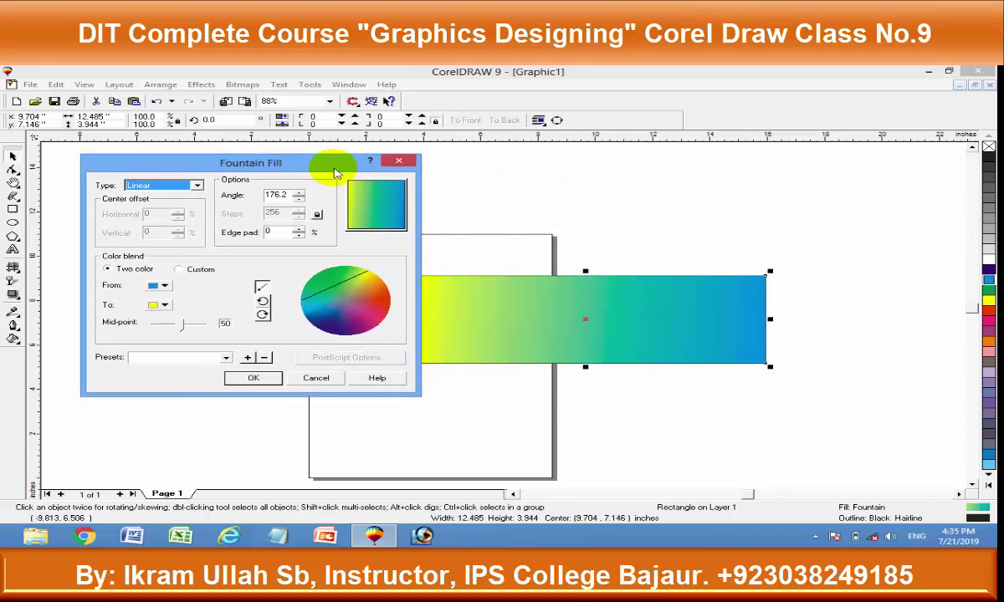
{"action": "mouse_move", "coordinate": [362, 209]}
{"action": "left_mouse_down"}
{"action": "mouse_move", "coordinate": [375, 219]}
{"action": "mouse_move", "coordinate": [392, 207]}
{"action": "left_mouse_up"}
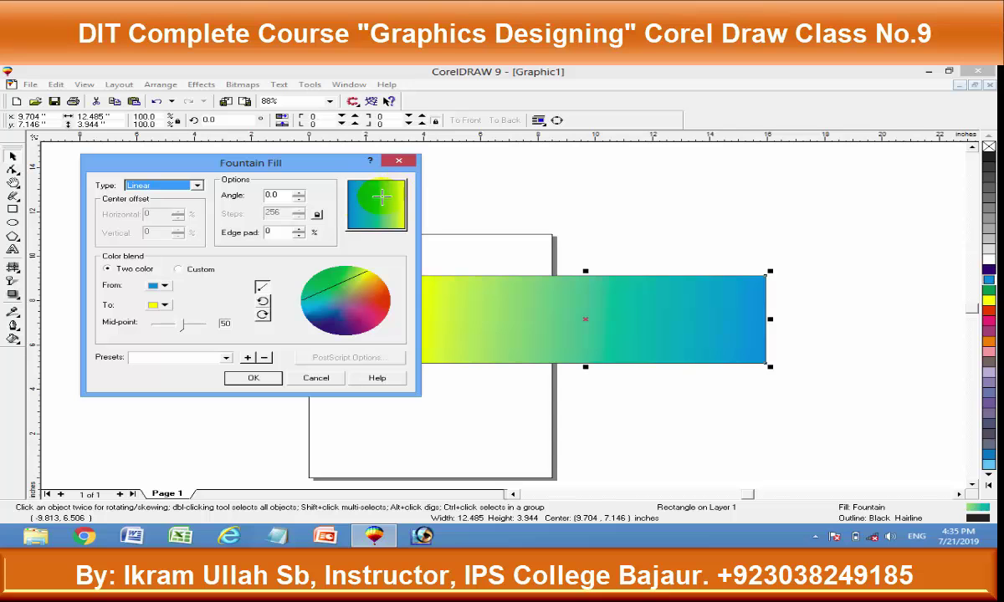
{"action": "left_click", "coordinate": [198, 186]}
{"action": "left_click", "coordinate": [155, 204]}
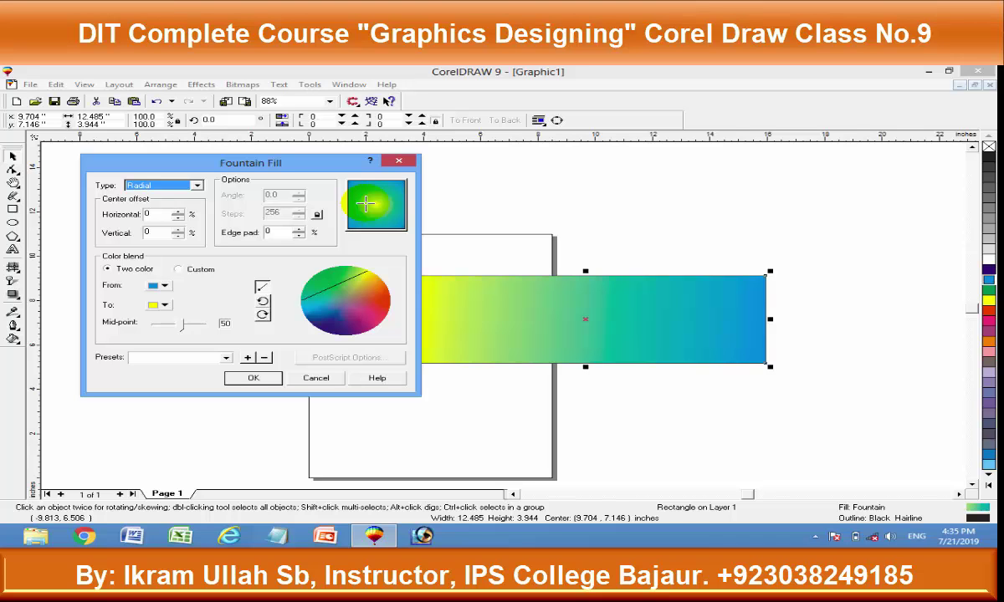
{"action": "left_click_drag", "start_coordinate": [365, 203], "coordinate": [395, 191]}
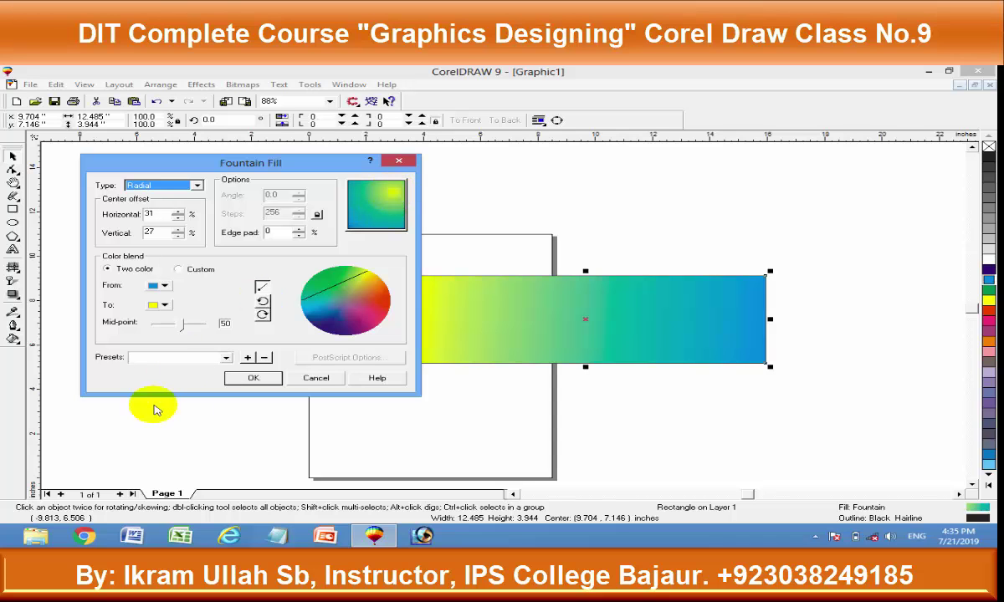
{"action": "left_click", "coordinate": [249, 377]}
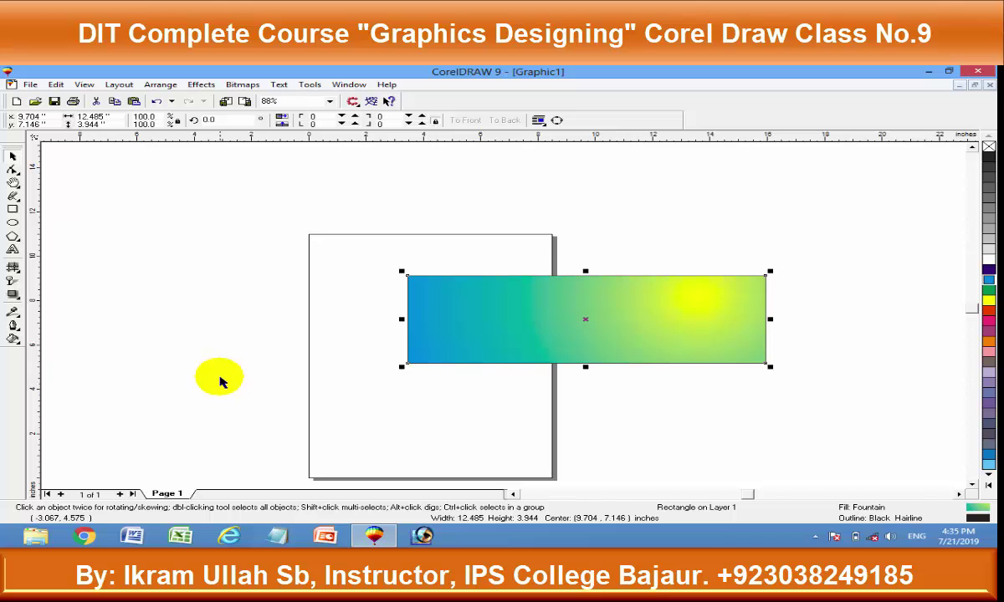
- Move the radial fountain fill's centre to the middle of the rectangle
{"action": "left_click", "coordinate": [13, 339]}
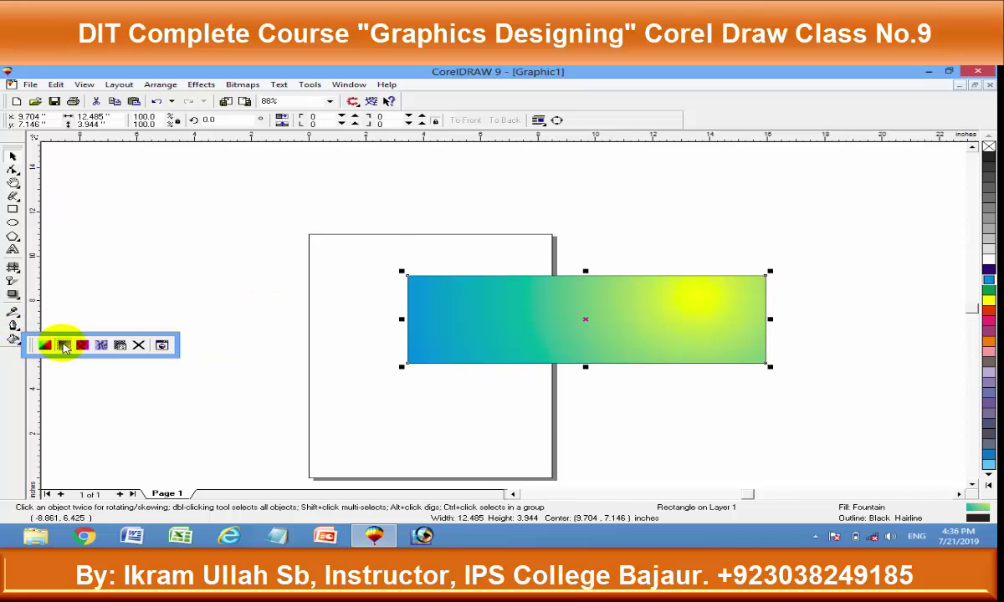
{"action": "left_click", "coordinate": [63, 344]}
{"action": "left_click_drag", "start_coordinate": [627, 208], "coordinate": [624, 222]}
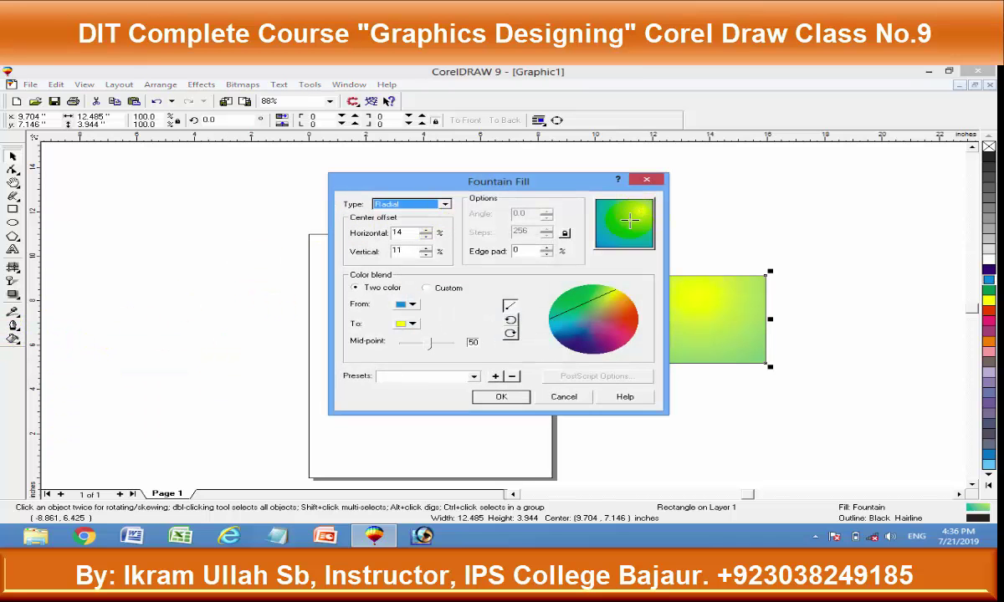
{"action": "left_click", "coordinate": [501, 396]}
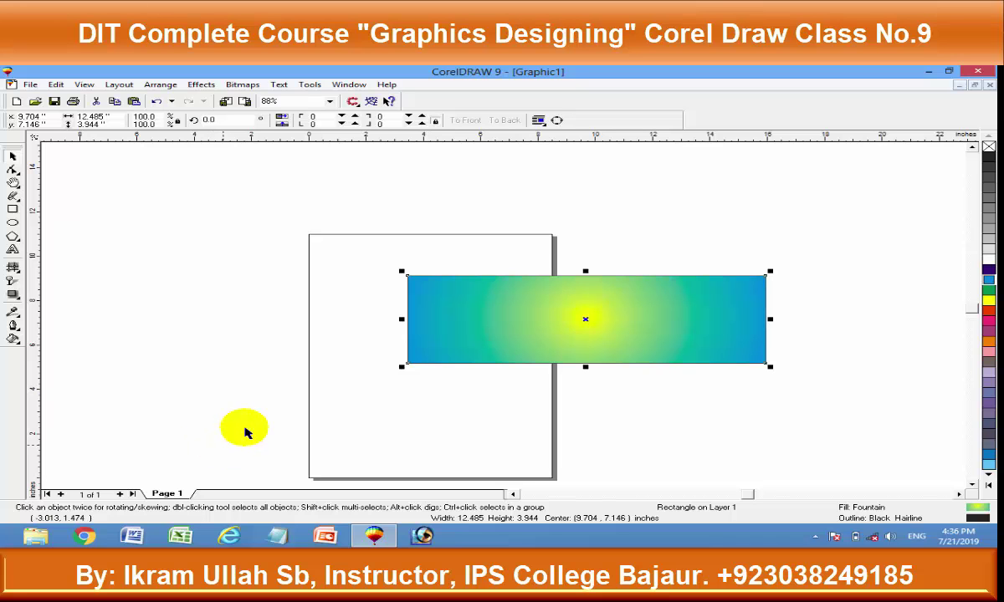
- Switch the fountain fill type to Conical, centred at about 5%, 3%
{"action": "left_click", "coordinate": [13, 339]}
{"action": "left_click", "coordinate": [71, 349]}
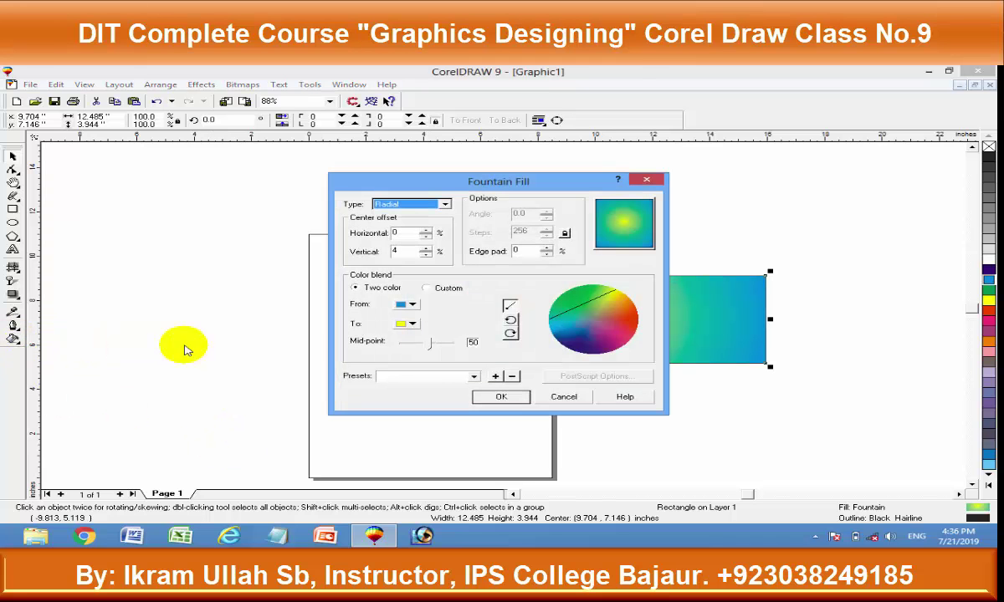
{"action": "left_click", "coordinate": [424, 210]}
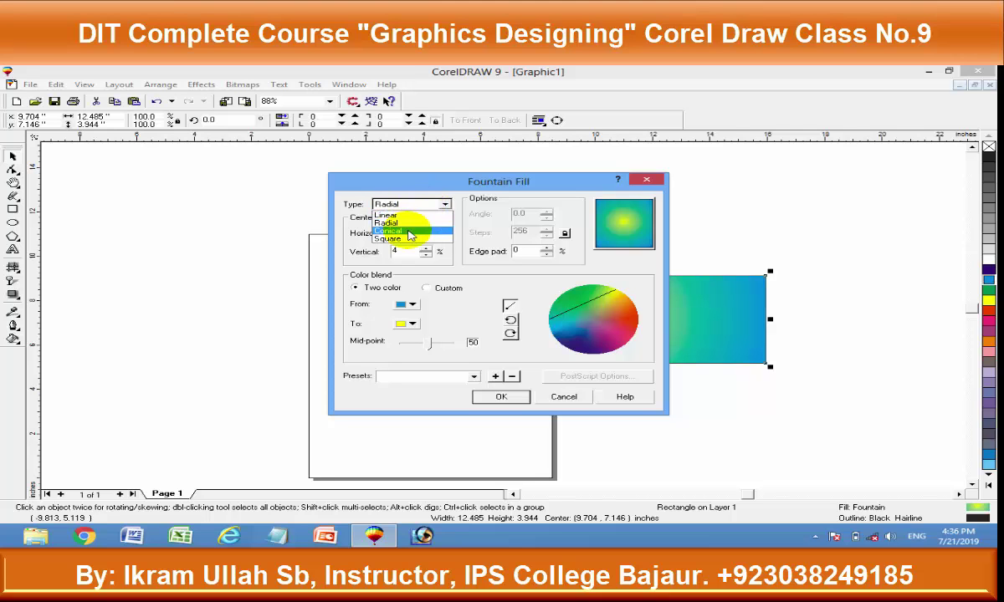
{"action": "left_click", "coordinate": [409, 232]}
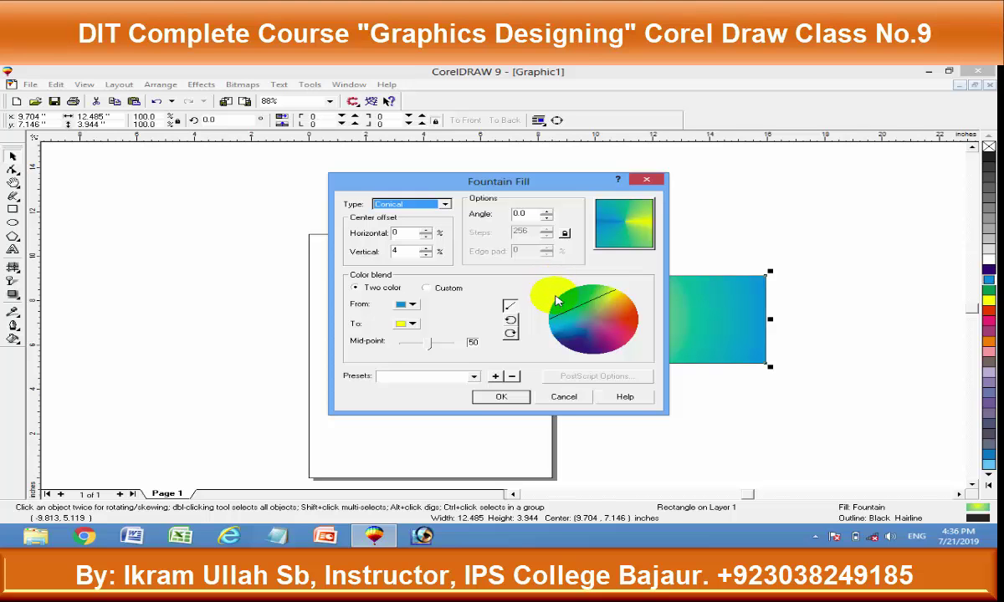
{"action": "left_click_drag", "start_coordinate": [625, 222], "coordinate": [621, 221]}
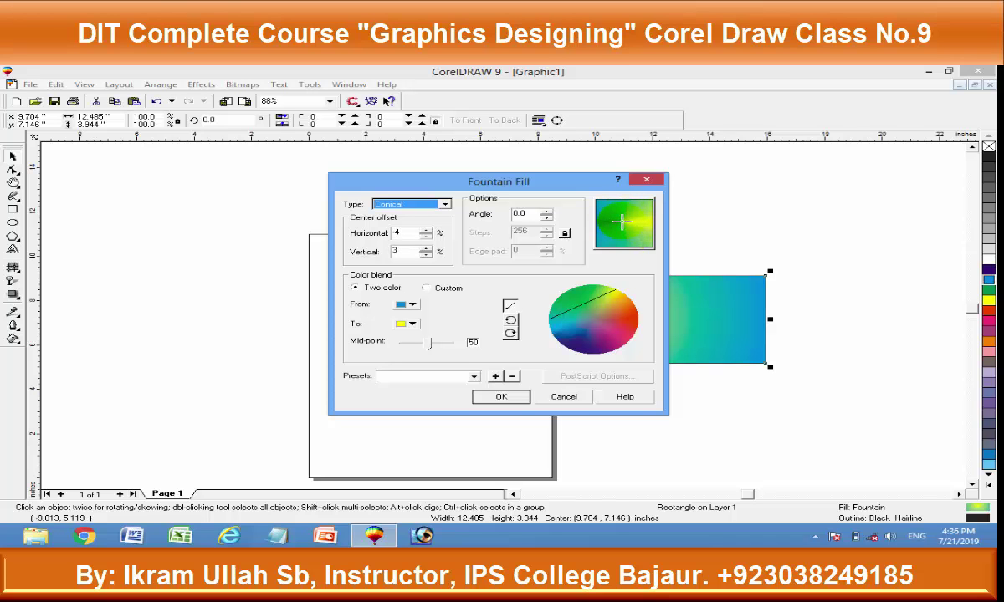
{"action": "left_click", "coordinate": [501, 397]}
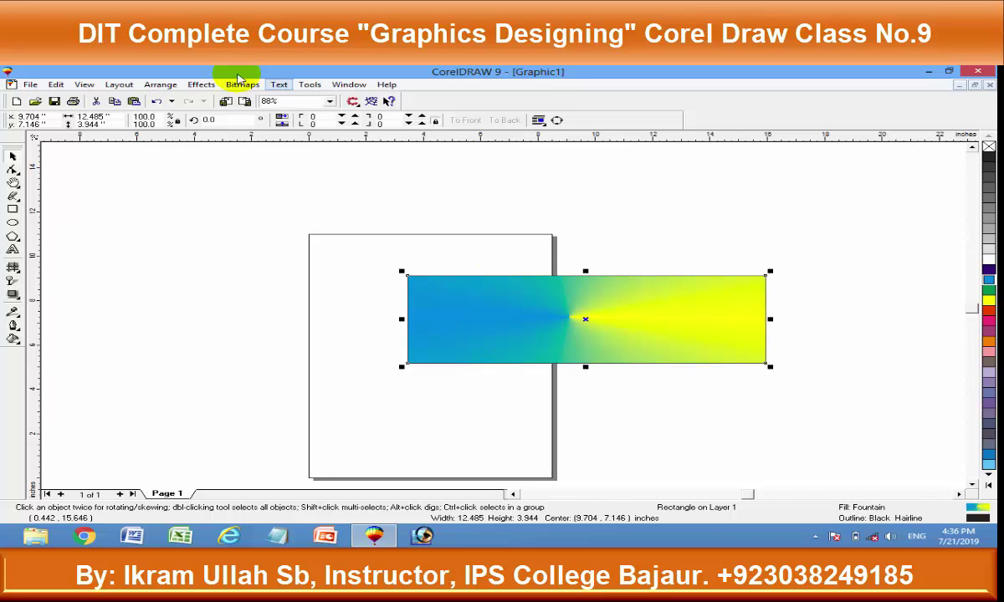
- Change the fountain fill to Square with its centre offset to 21%, -40%
{"action": "left_click", "coordinate": [12, 338]}
{"action": "left_click", "coordinate": [67, 346]}
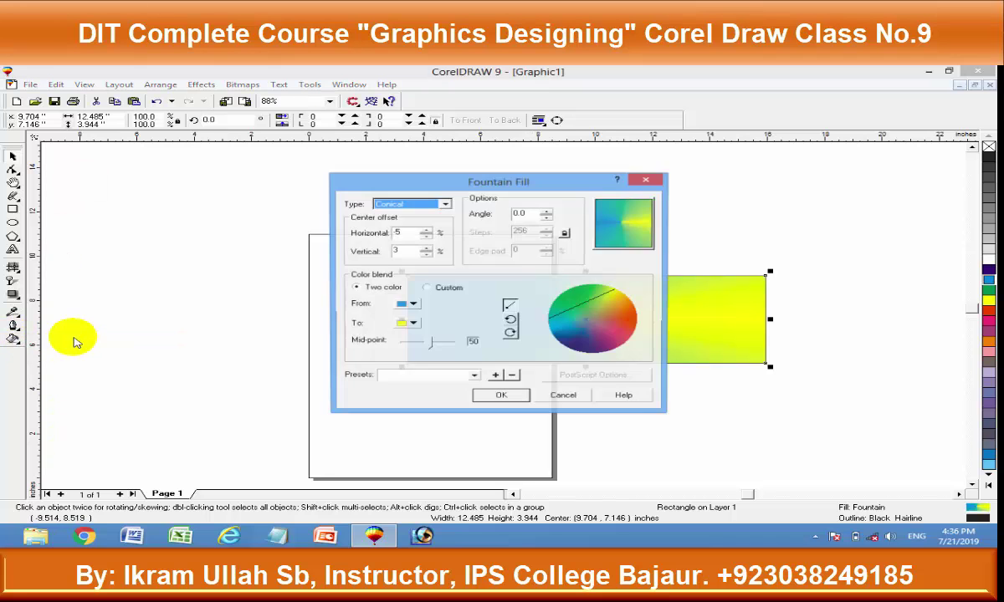
{"action": "left_click", "coordinate": [445, 204]}
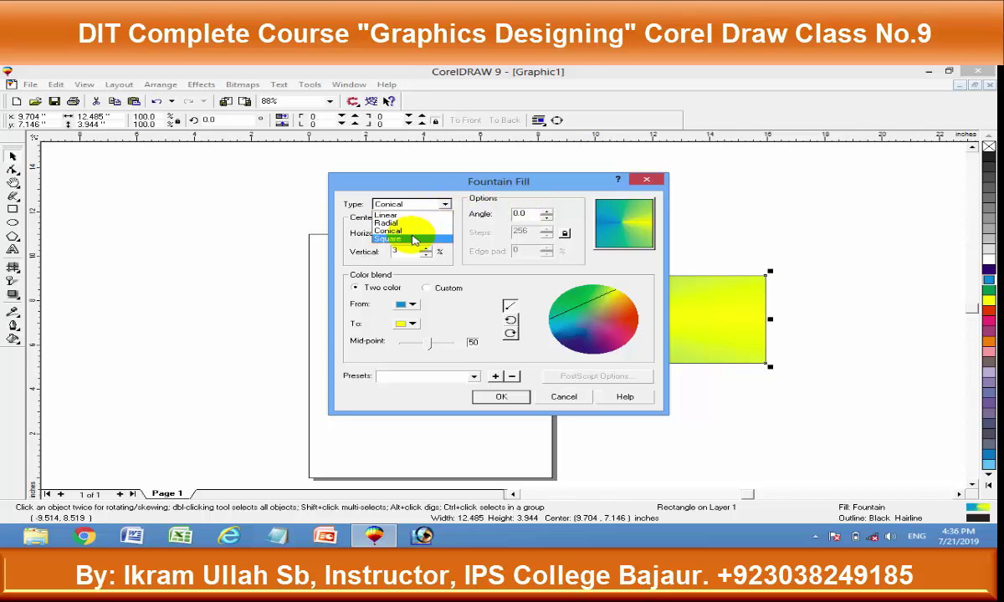
{"action": "left_click", "coordinate": [416, 238]}
{"action": "mouse_move", "coordinate": [605, 247]}
{"action": "left_mouse_down"}
{"action": "mouse_move", "coordinate": [626, 221]}
{"action": "mouse_move", "coordinate": [634, 242]}
{"action": "left_mouse_up"}
{"action": "left_click", "coordinate": [499, 397]}
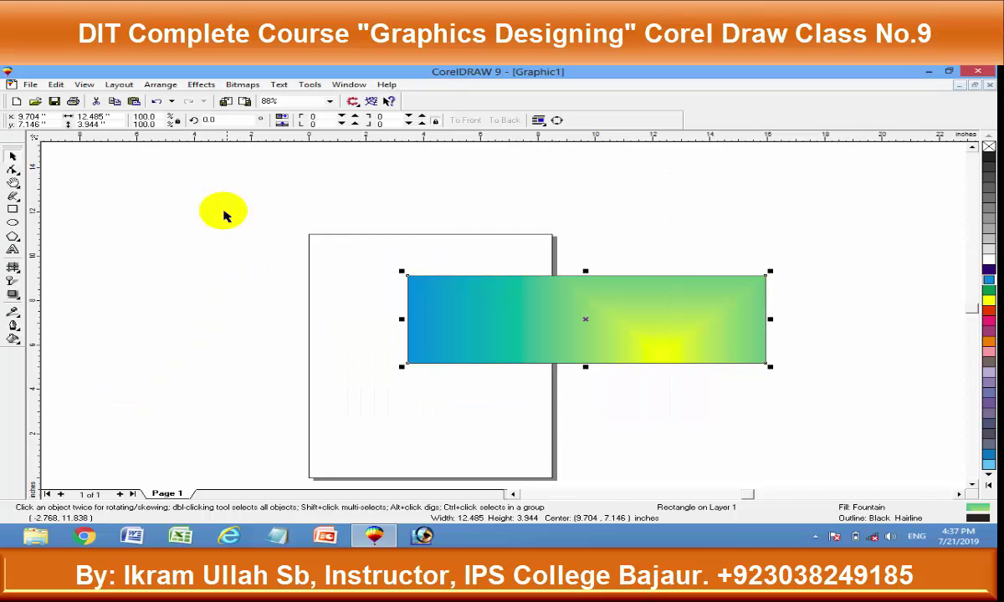
{"action": "left_click", "coordinate": [12, 339]}
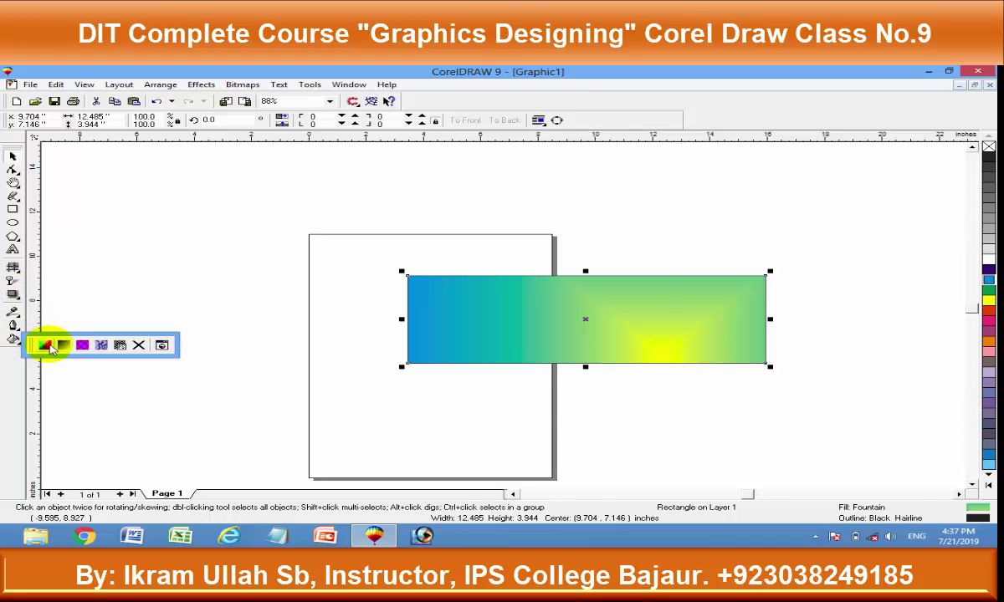
- Bring the square fill's centre back near the middle, at 4%, -9%
{"action": "left_click", "coordinate": [63, 345]}
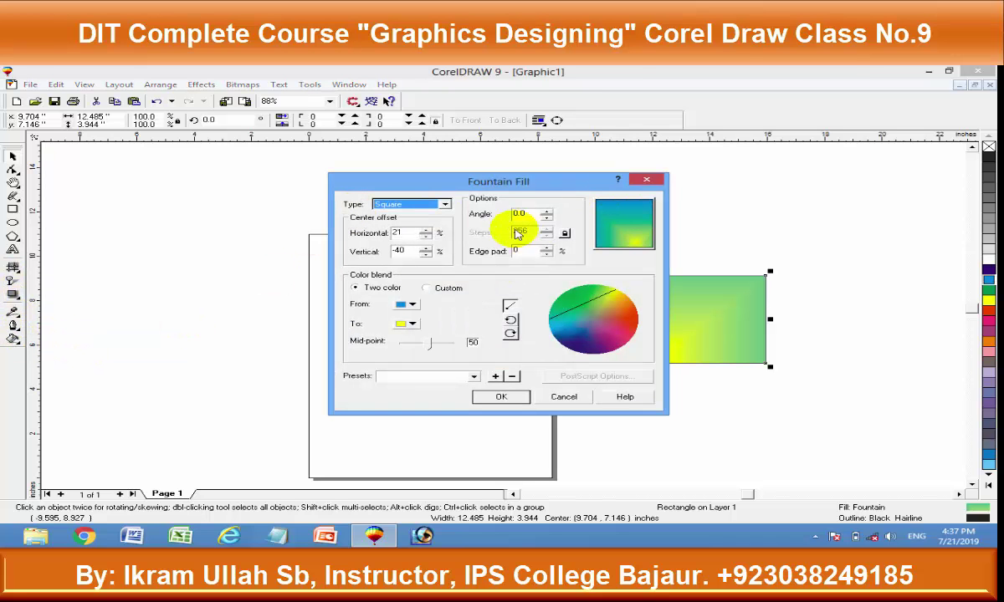
{"action": "double_click", "coordinate": [396, 252]}
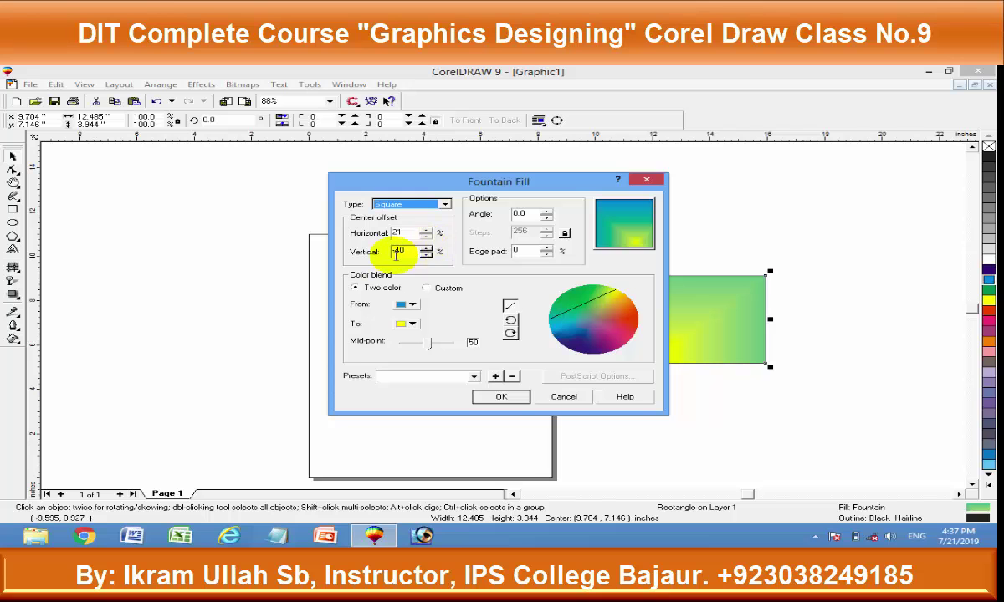
{"action": "left_click", "coordinate": [424, 256]}
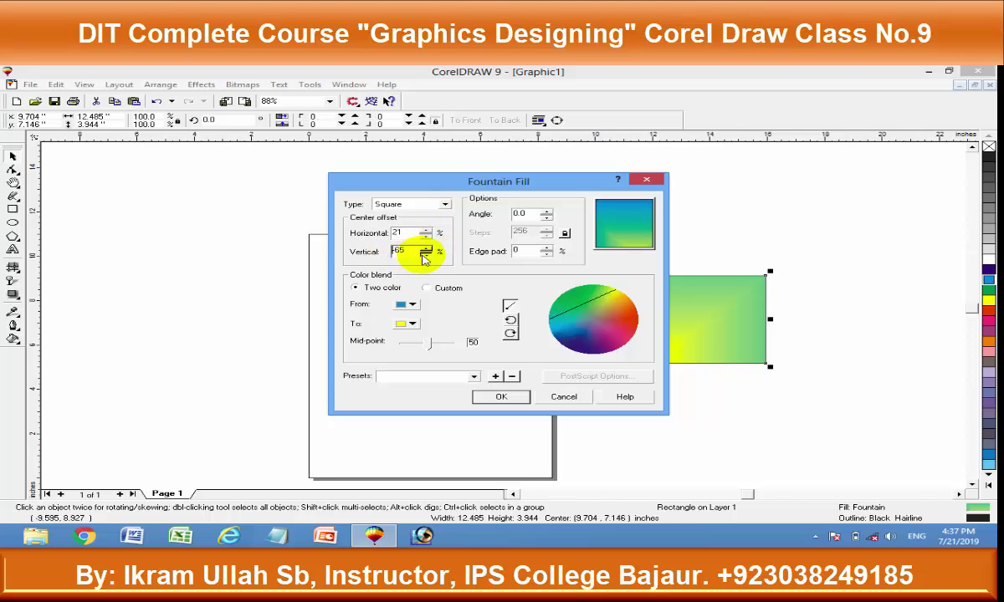
{"action": "left_click", "coordinate": [426, 255]}
{"action": "left_click", "coordinate": [426, 249]}
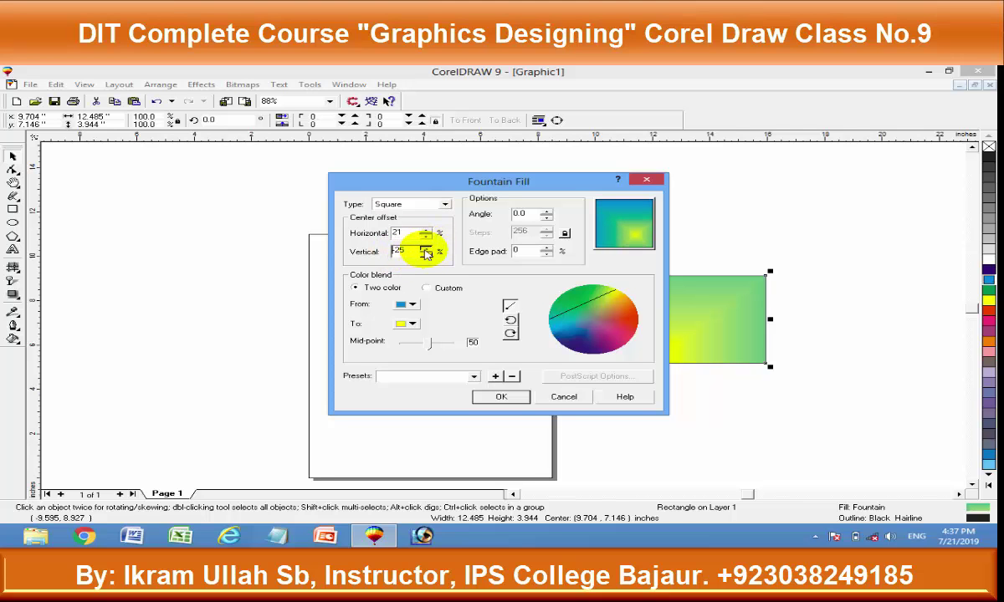
{"action": "left_click_drag", "start_coordinate": [640, 231], "coordinate": [608, 224]}
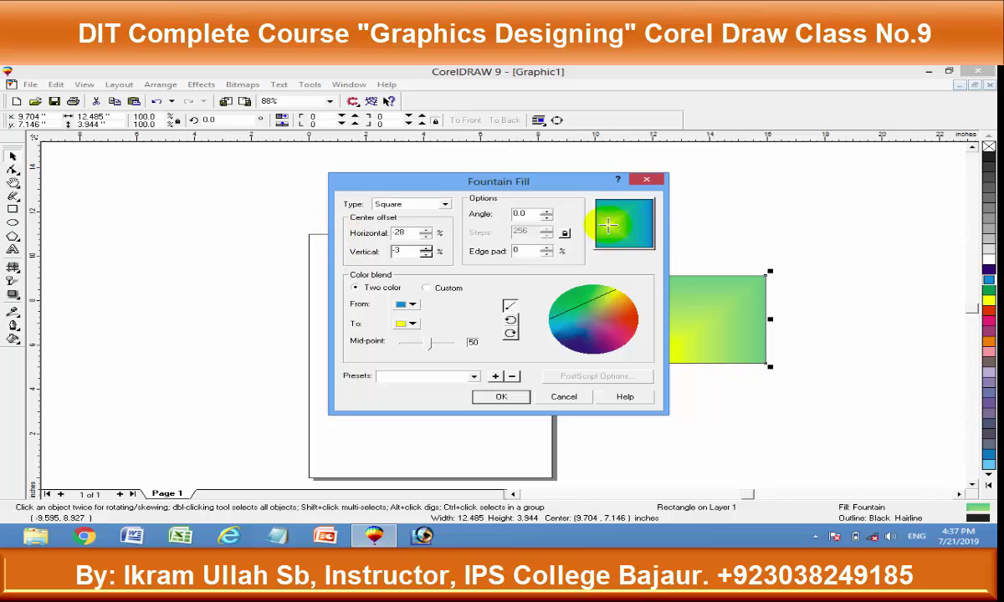
{"action": "mouse_move", "coordinate": [608, 224]}
{"action": "left_mouse_down"}
{"action": "mouse_move", "coordinate": [638, 224]}
{"action": "mouse_move", "coordinate": [627, 228]}
{"action": "left_mouse_up"}
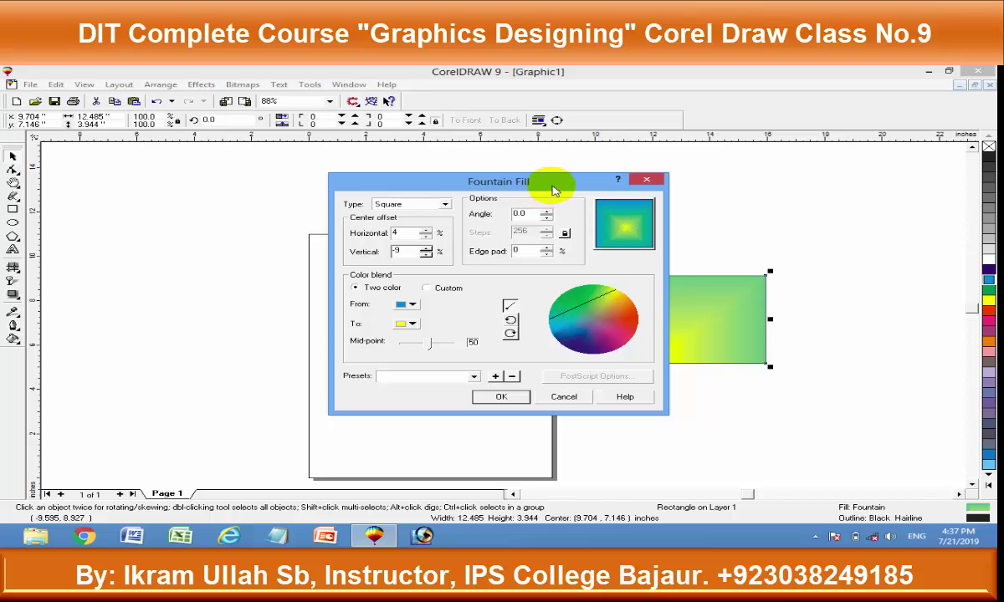
- Set the square fountain fill's edge pad to 25%
{"action": "left_click_drag", "start_coordinate": [552, 191], "coordinate": [419, 159]}
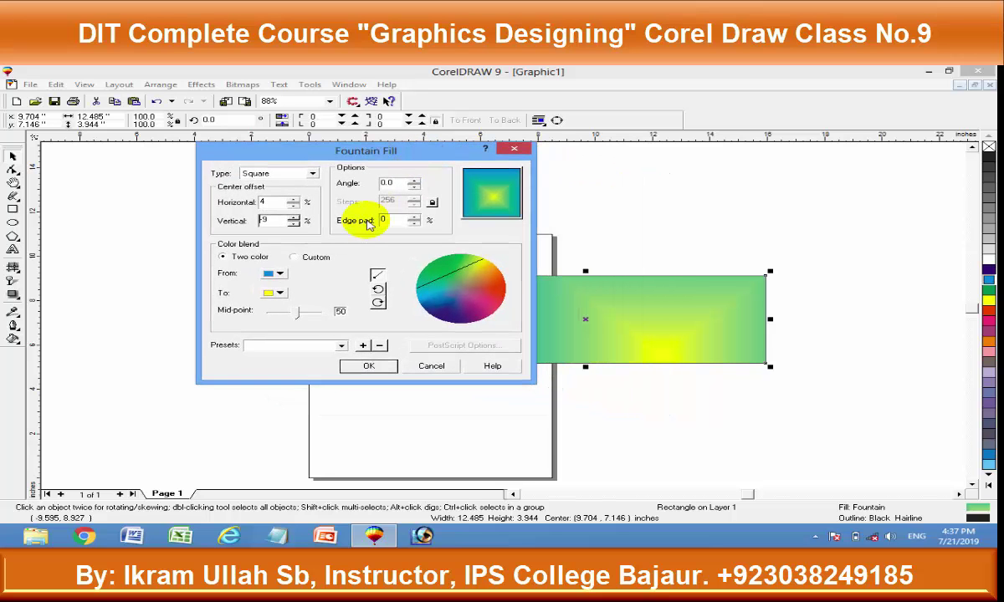
{"action": "double_click", "coordinate": [393, 219]}
{"action": "type", "text": "20"}
{"action": "left_click", "coordinate": [414, 216]}
{"action": "left_click", "coordinate": [414, 215]}
- Make the fill Linear at 88.7° with a 48% edge pad, yellow above blue
{"action": "left_click", "coordinate": [310, 175]}
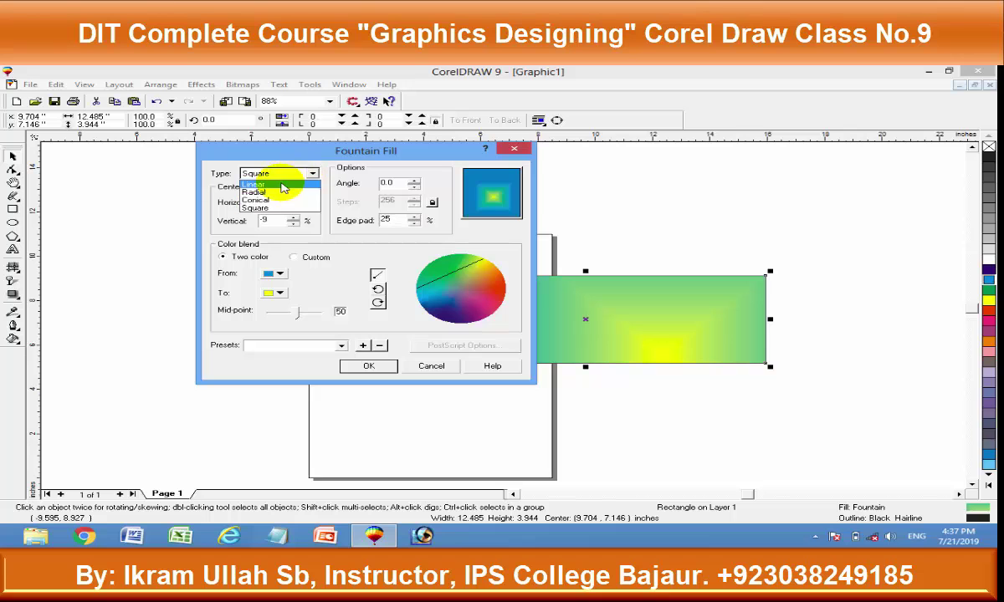
{"action": "left_click", "coordinate": [261, 184]}
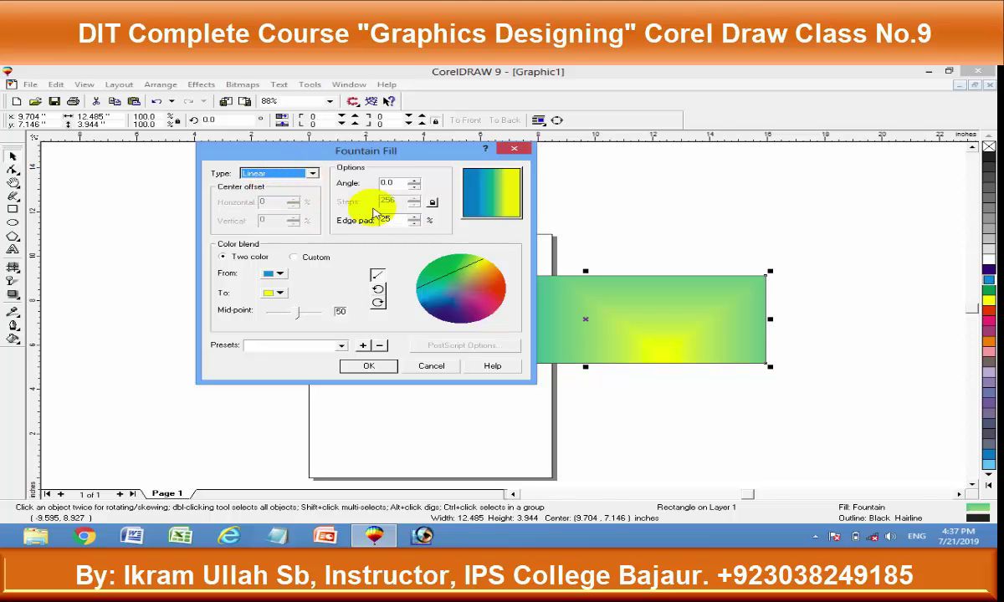
{"action": "left_click", "coordinate": [414, 223]}
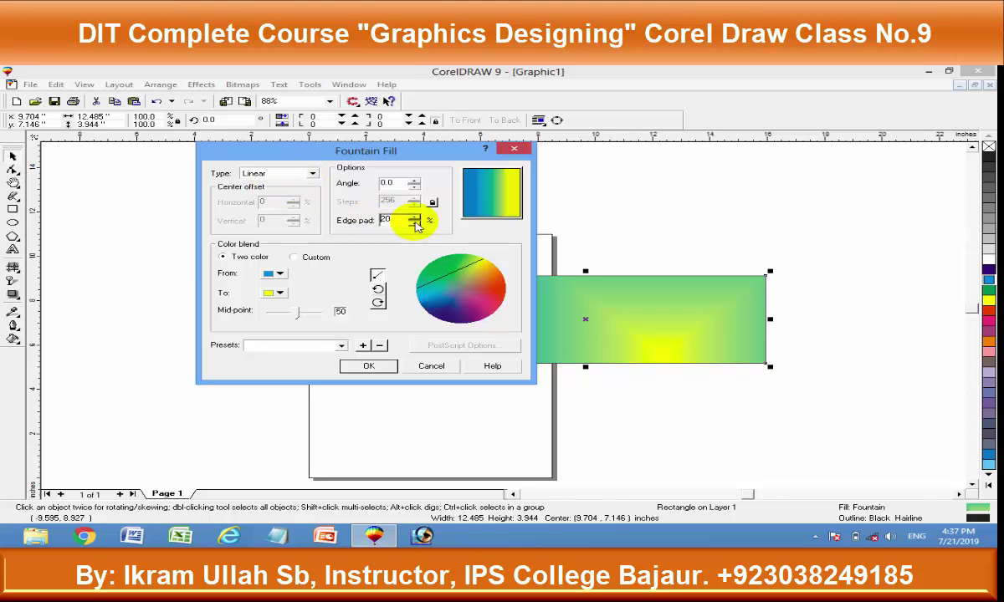
{"action": "left_click", "coordinate": [415, 217]}
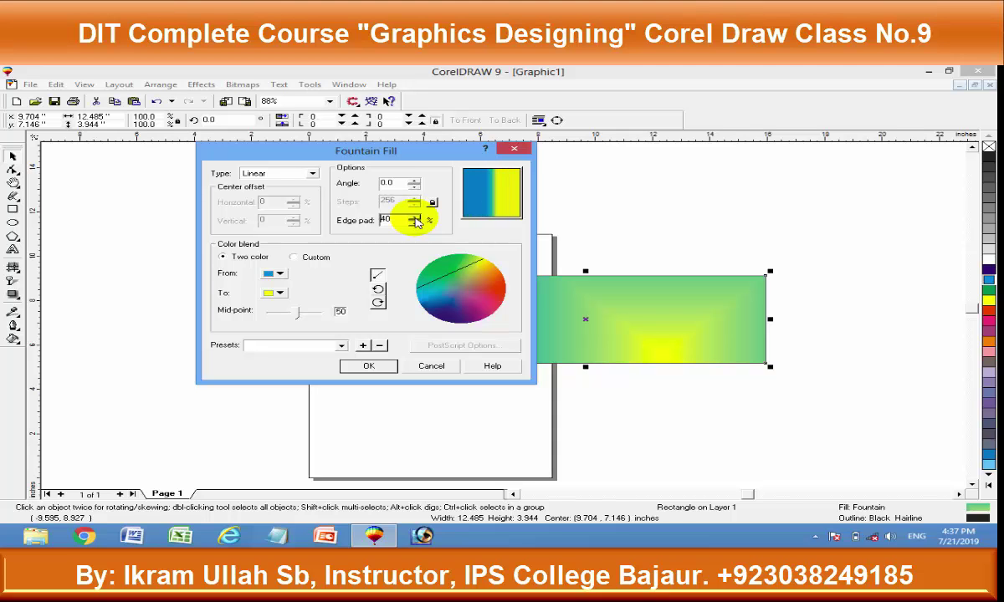
{"action": "left_click", "coordinate": [415, 223]}
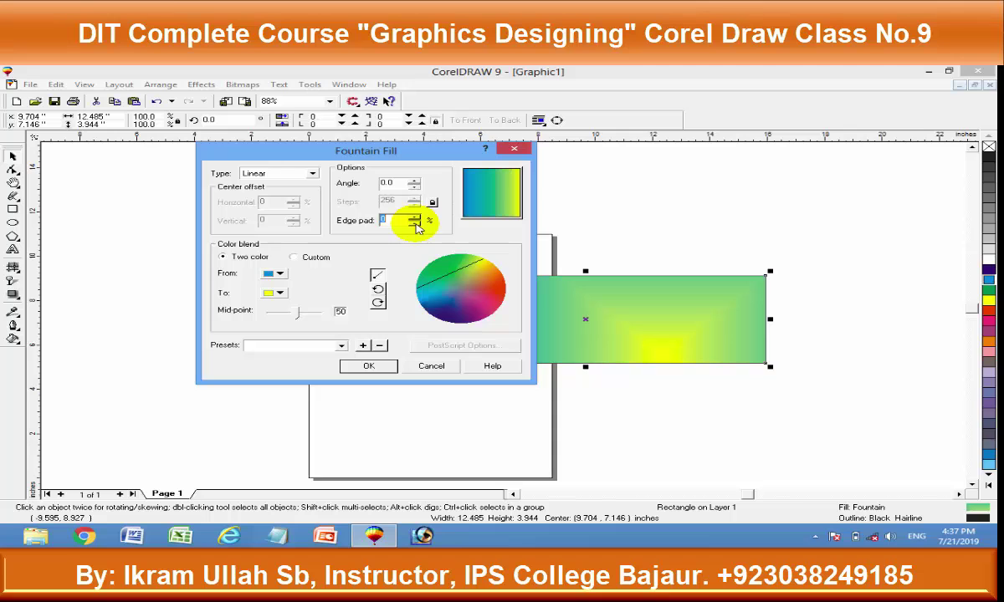
{"action": "left_click_drag", "start_coordinate": [415, 220], "coordinate": [417, 220]}
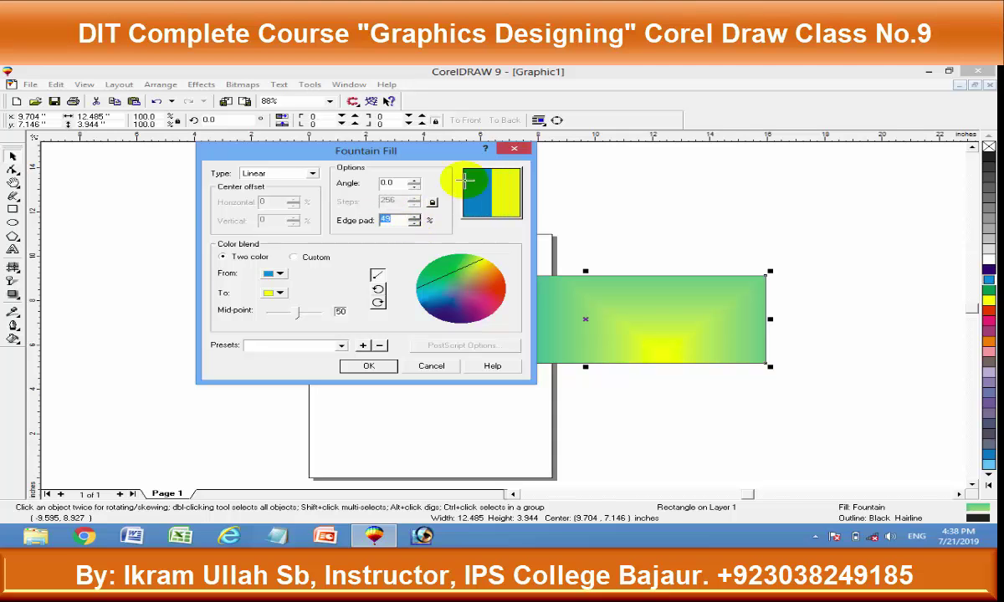
{"action": "left_click_drag", "start_coordinate": [502, 163], "coordinate": [492, 165]}
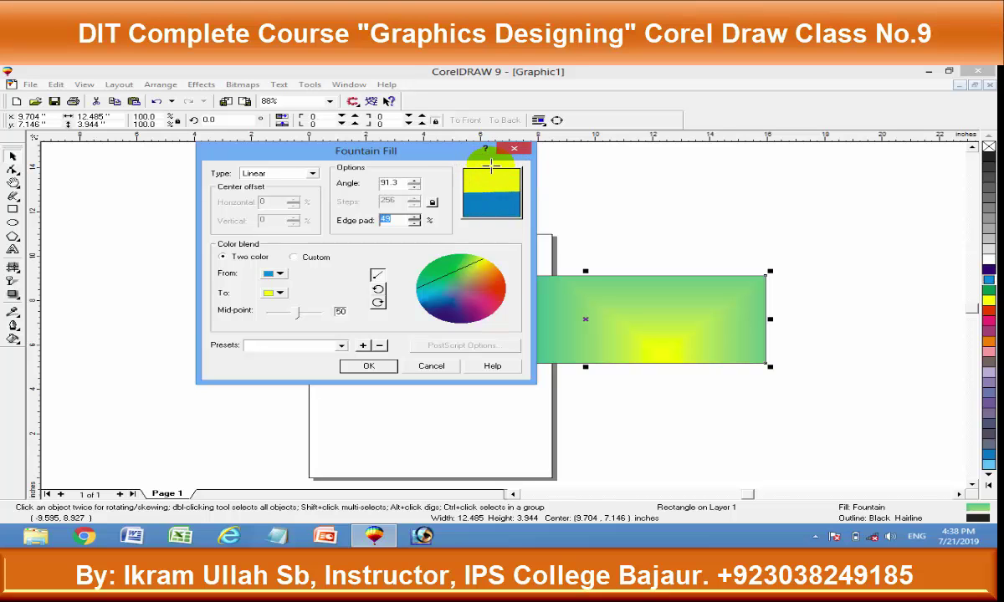
- Set the fountain fill colours to run from white to green
{"action": "left_click", "coordinate": [273, 274]}
{"action": "left_click", "coordinate": [308, 288]}
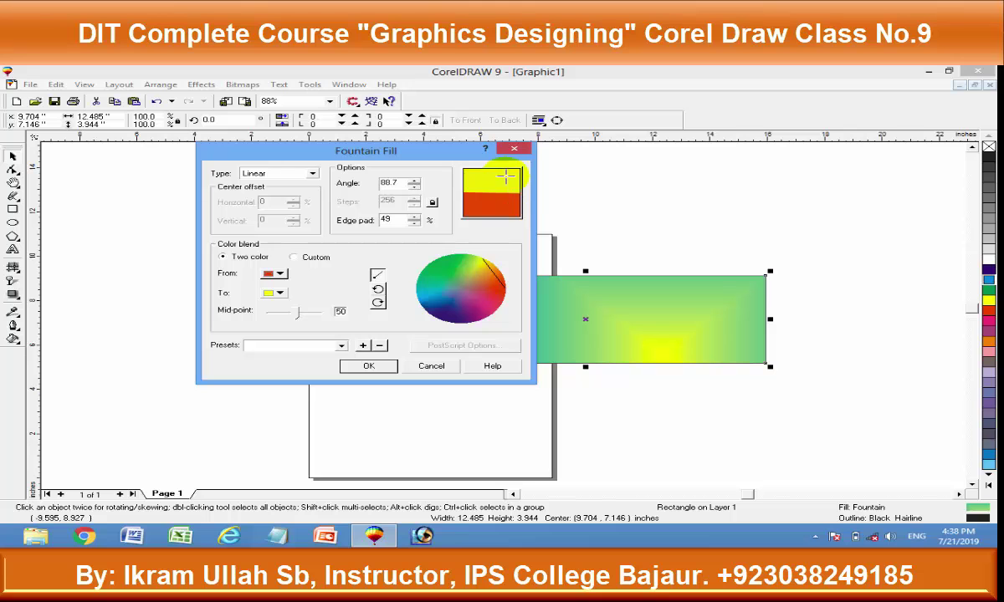
{"action": "left_click_drag", "start_coordinate": [506, 176], "coordinate": [519, 193]}
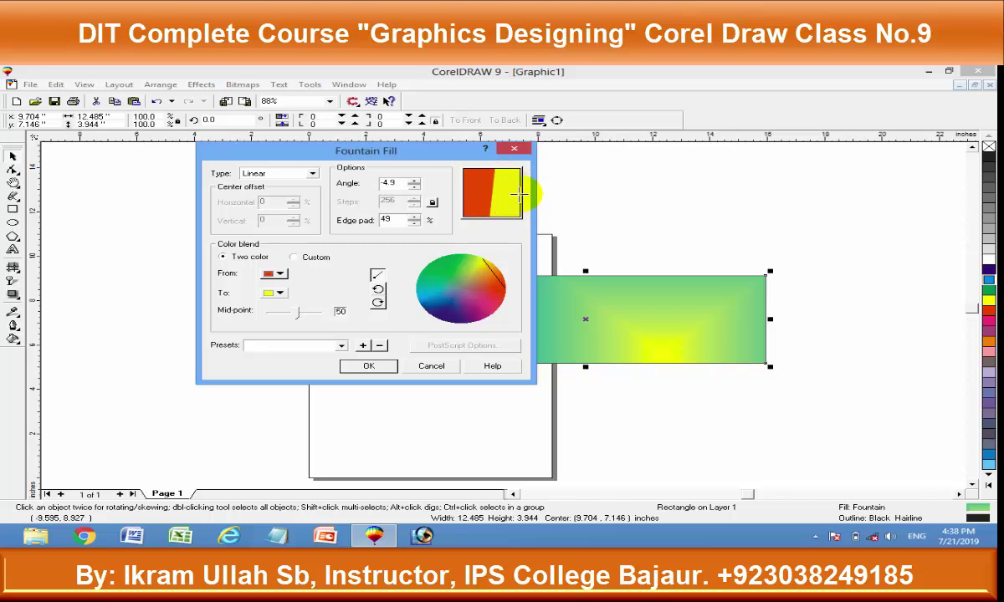
{"action": "left_click", "coordinate": [273, 273]}
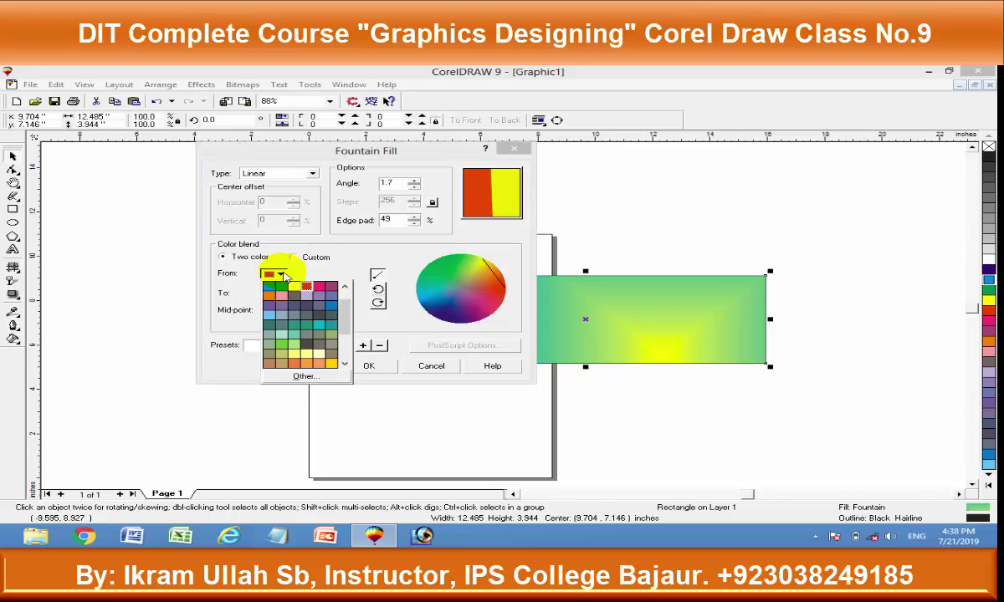
{"action": "scroll", "coordinate": [301, 297], "scroll_direction": "up", "scroll_amount": 2}
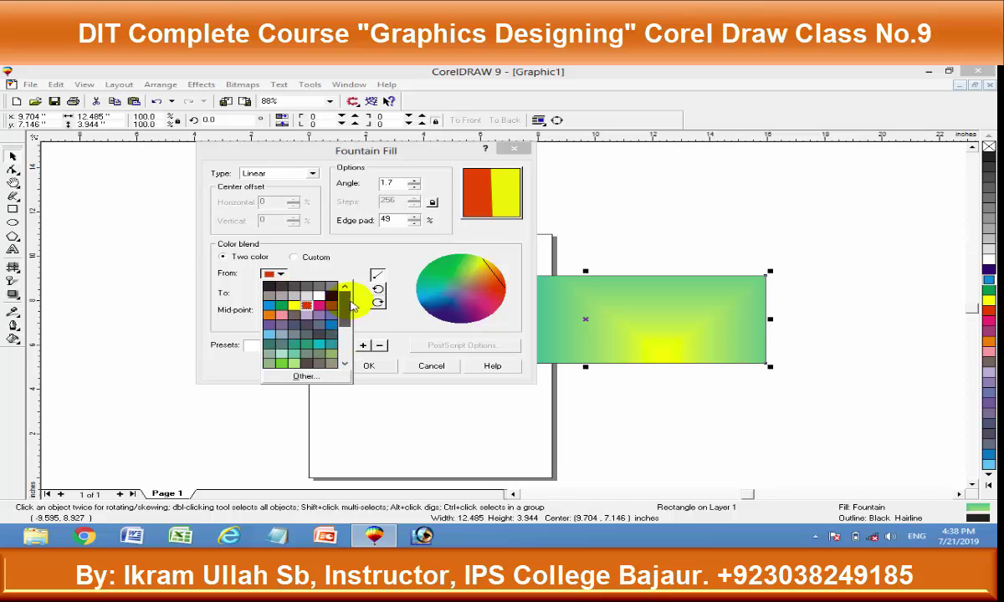
{"action": "left_click", "coordinate": [317, 301]}
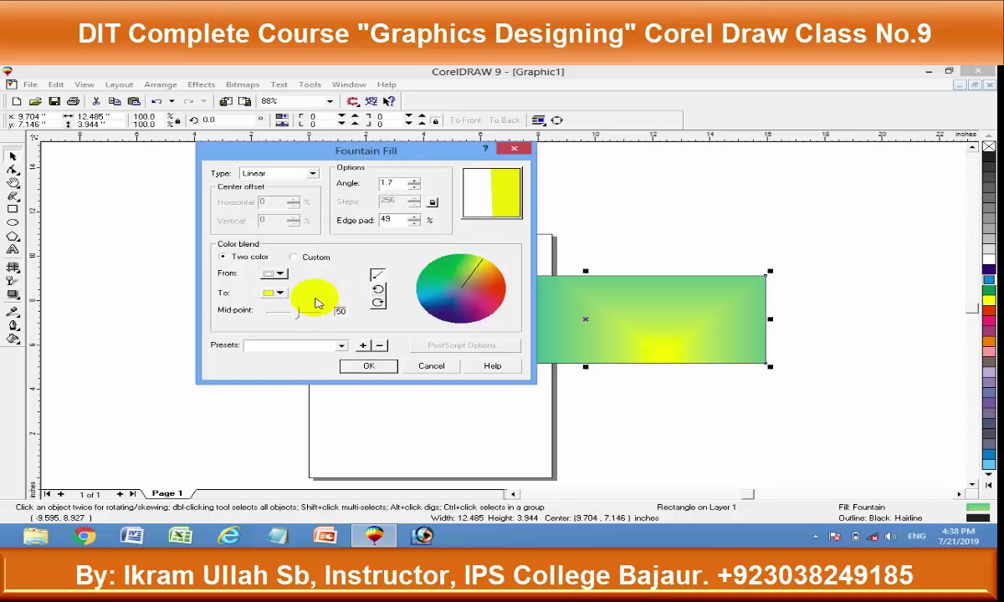
{"action": "left_click", "coordinate": [273, 292]}
{"action": "left_click", "coordinate": [269, 305]}
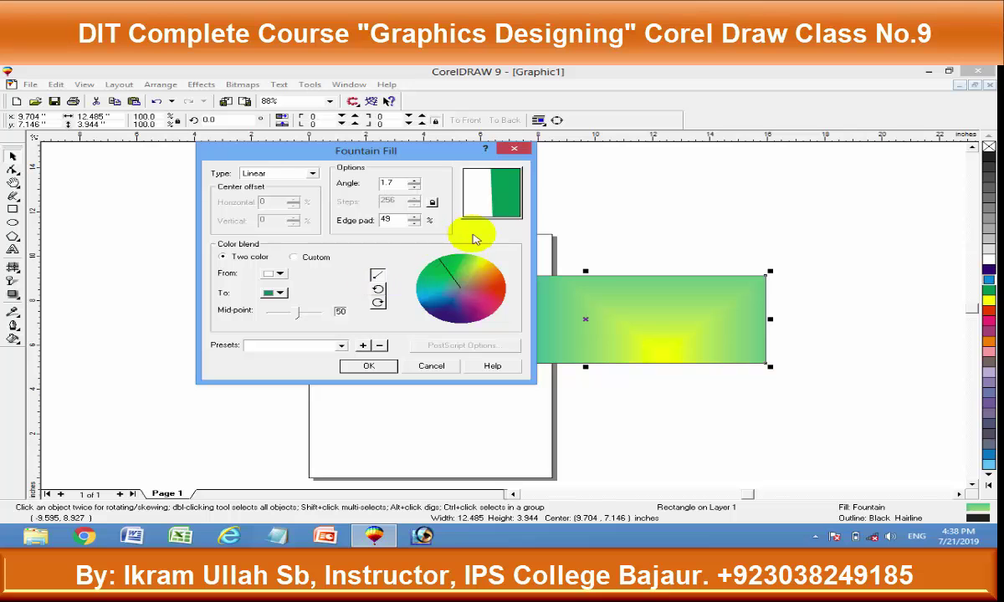
- Set angle 1.7° and edge pad 48%, apply the fill, then stretch the rectangle taller
{"action": "double_click", "coordinate": [413, 184]}
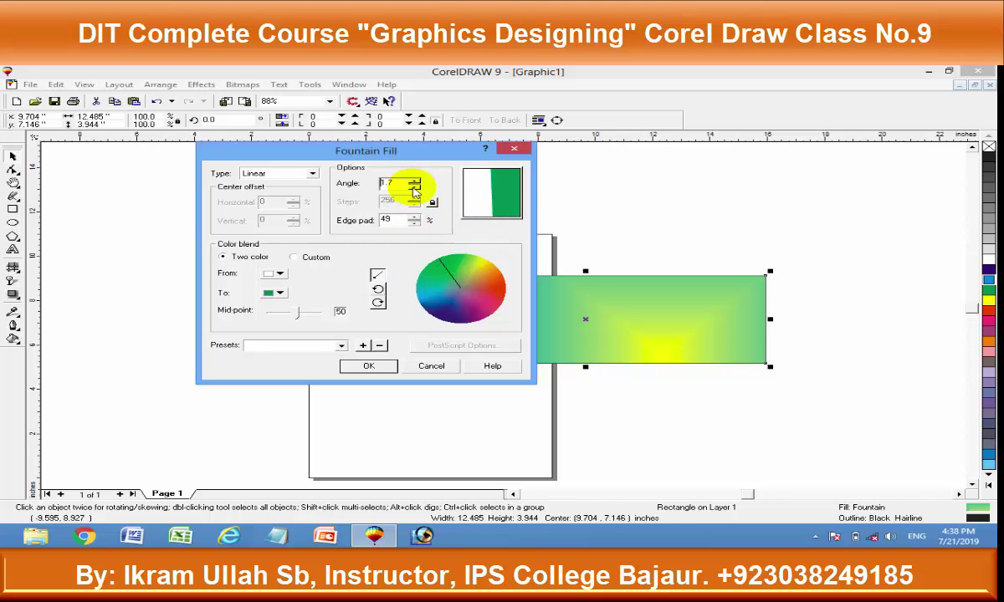
{"action": "left_click", "coordinate": [414, 191]}
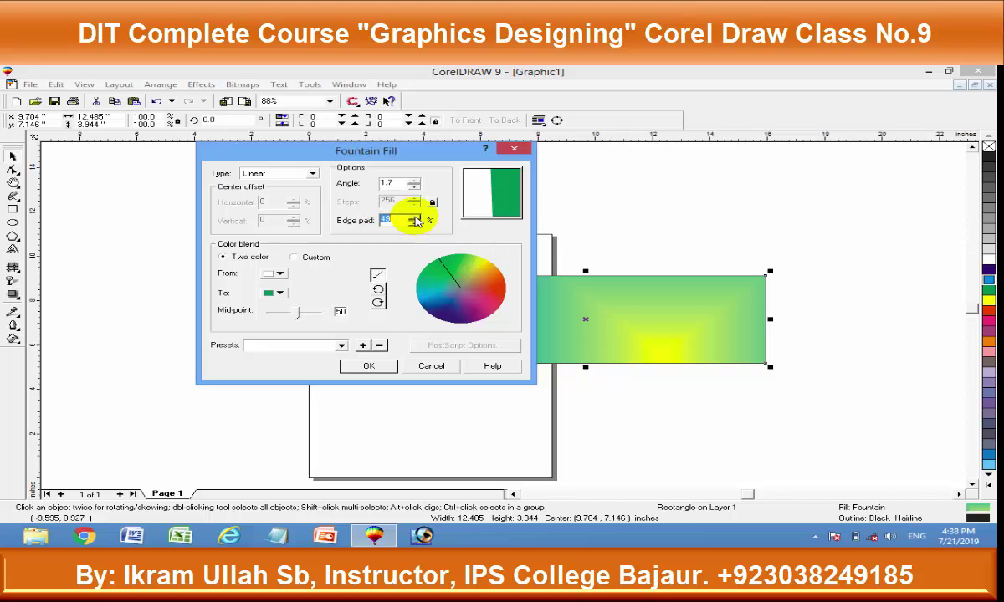
{"action": "left_click_drag", "start_coordinate": [416, 220], "coordinate": [416, 226]}
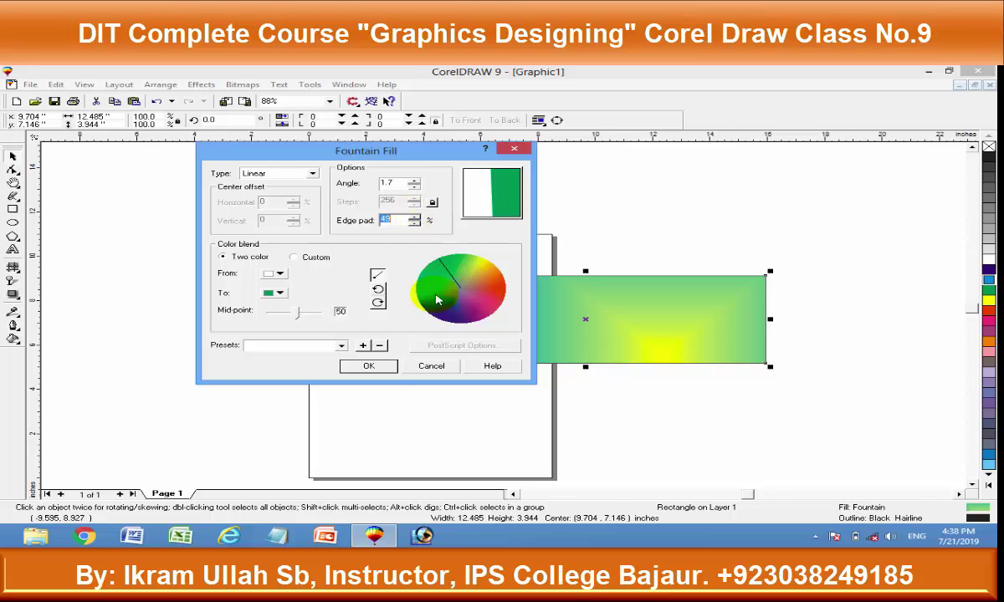
{"action": "left_click", "coordinate": [368, 366]}
{"action": "left_click_drag", "start_coordinate": [584, 367], "coordinate": [585, 402]}
- Move the green rectangle up and reopen its fountain fill settings beside it
{"action": "left_click", "coordinate": [701, 219]}
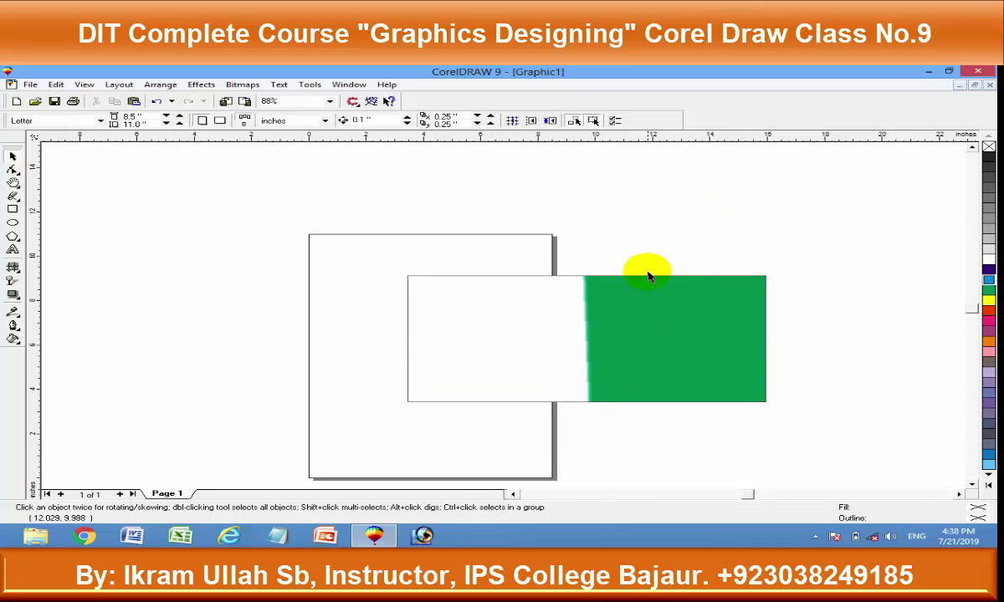
{"action": "left_click_drag", "start_coordinate": [640, 314], "coordinate": [634, 224]}
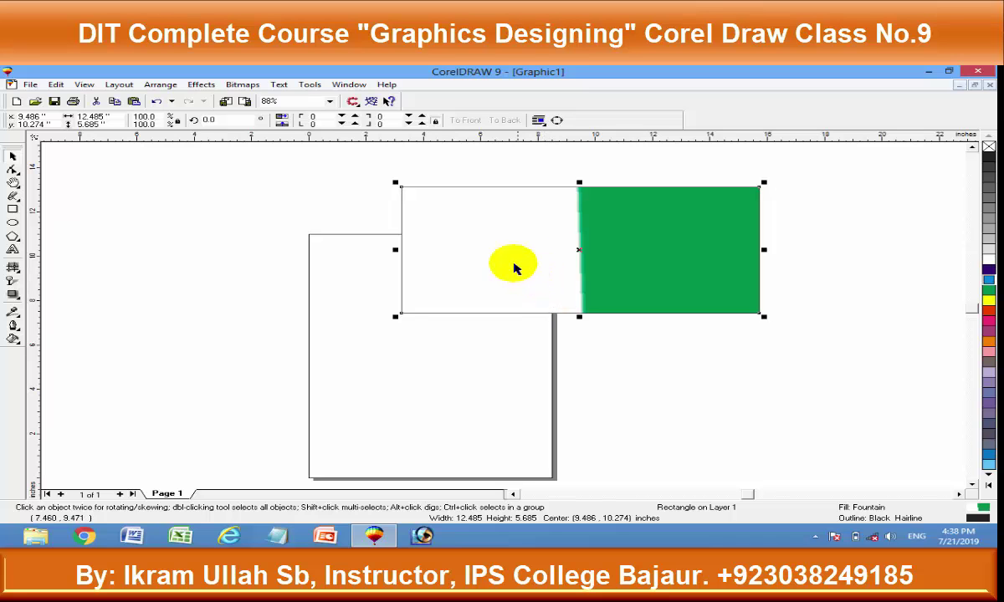
{"action": "left_click", "coordinate": [13, 334]}
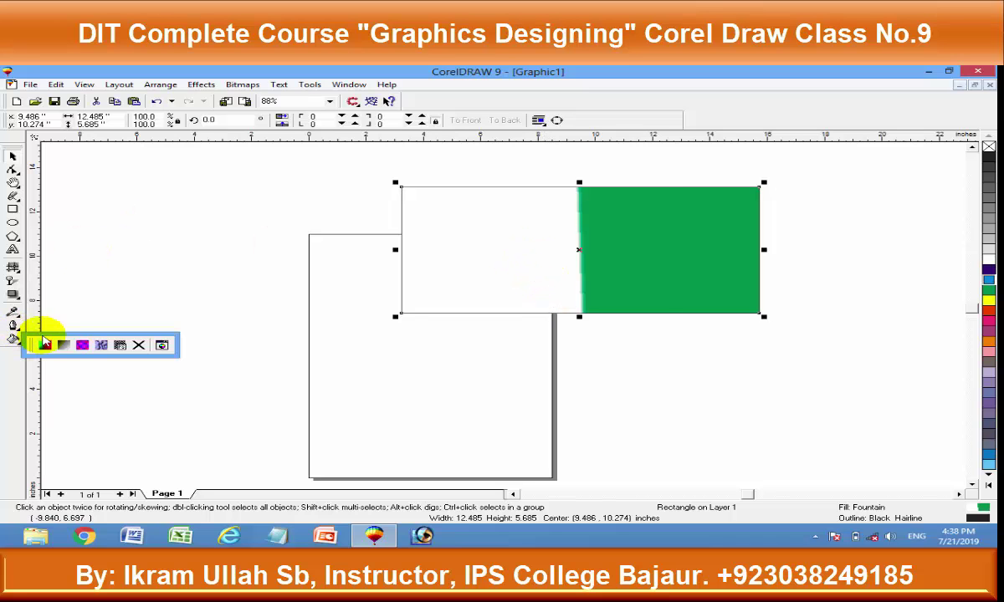
{"action": "left_click", "coordinate": [62, 344]}
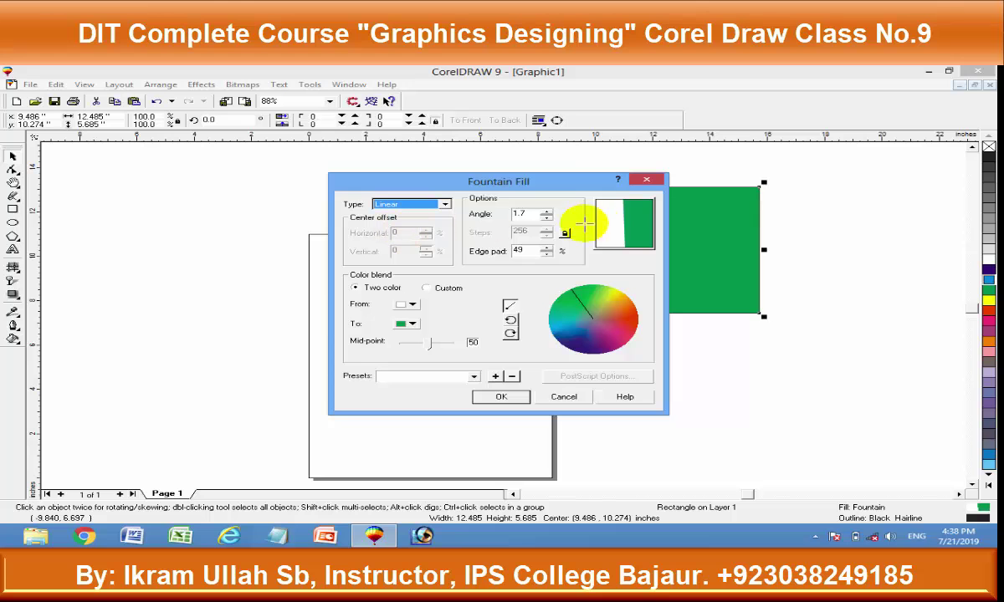
{"action": "left_click_drag", "start_coordinate": [519, 186], "coordinate": [415, 157]}
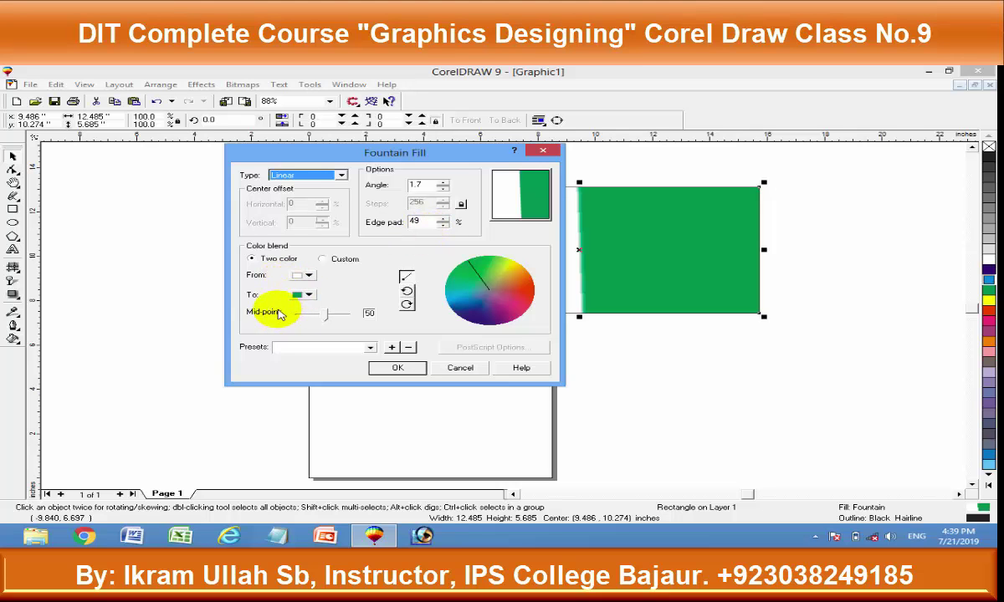
{"action": "left_click_drag", "start_coordinate": [438, 154], "coordinate": [360, 162]}
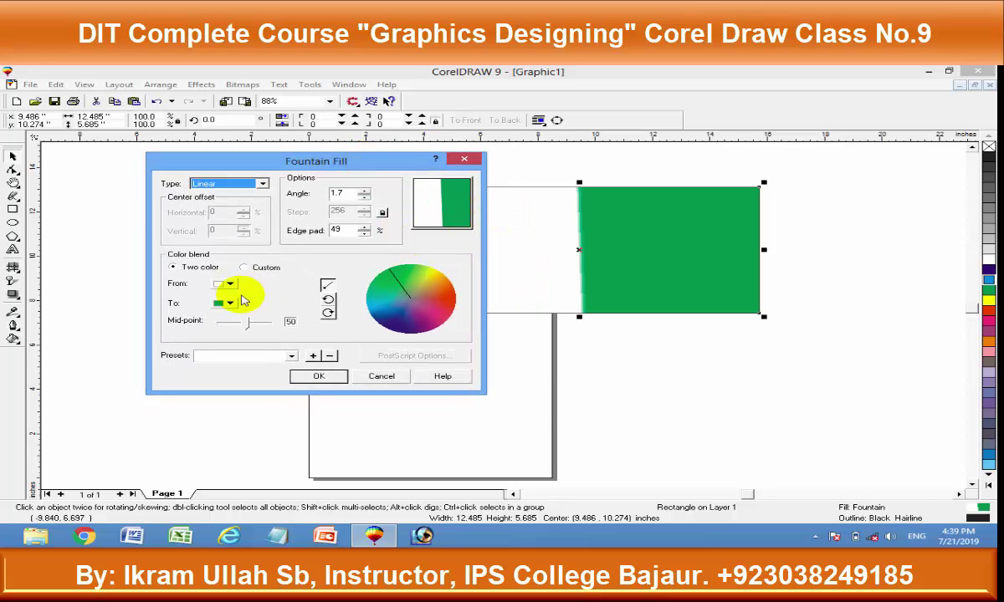
- Keep the fill type Linear at 0.0° and reduce the edge pad to 0
{"action": "left_click", "coordinate": [262, 184]}
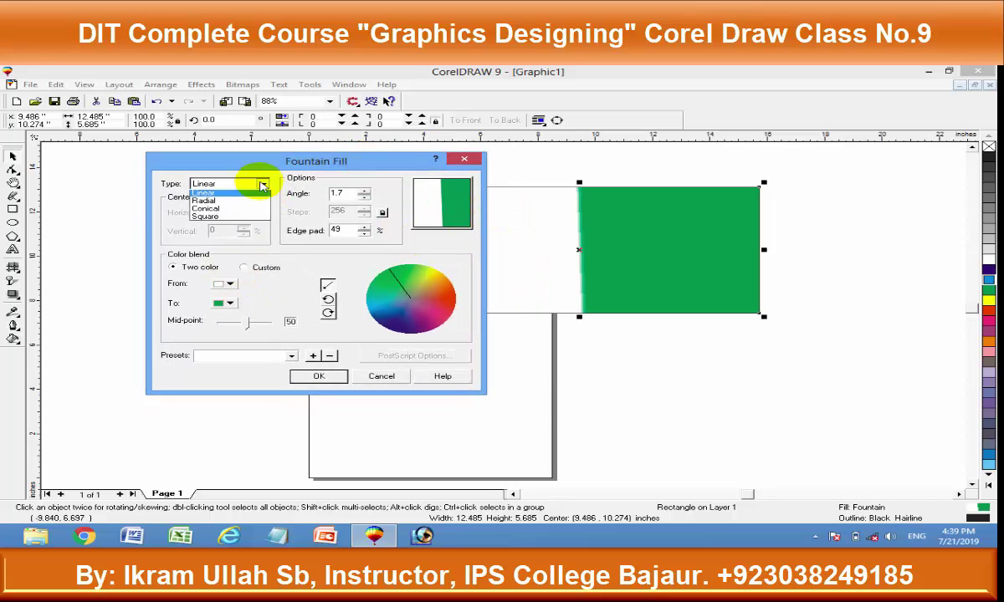
{"action": "left_click", "coordinate": [222, 203]}
{"action": "left_click", "coordinate": [249, 186]}
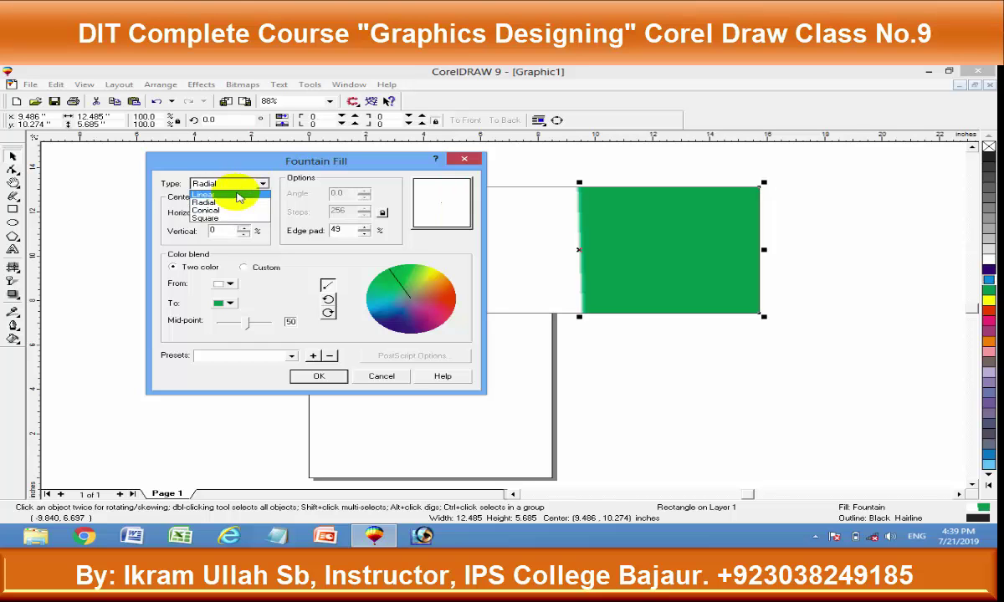
{"action": "left_click_drag", "start_coordinate": [335, 231], "coordinate": [365, 231]}
{"action": "left_click", "coordinate": [365, 231]}
{"action": "left_click_drag", "start_coordinate": [365, 231], "coordinate": [366, 238]}
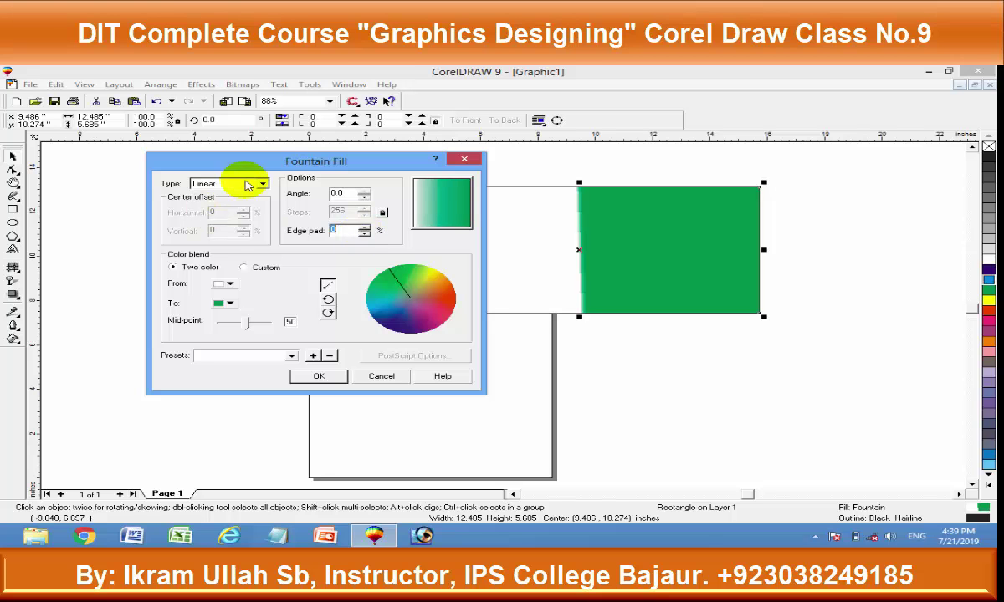
- Change the blend colours to blue-to-yellow and shift the mid-point around
{"action": "left_click", "coordinate": [226, 283]}
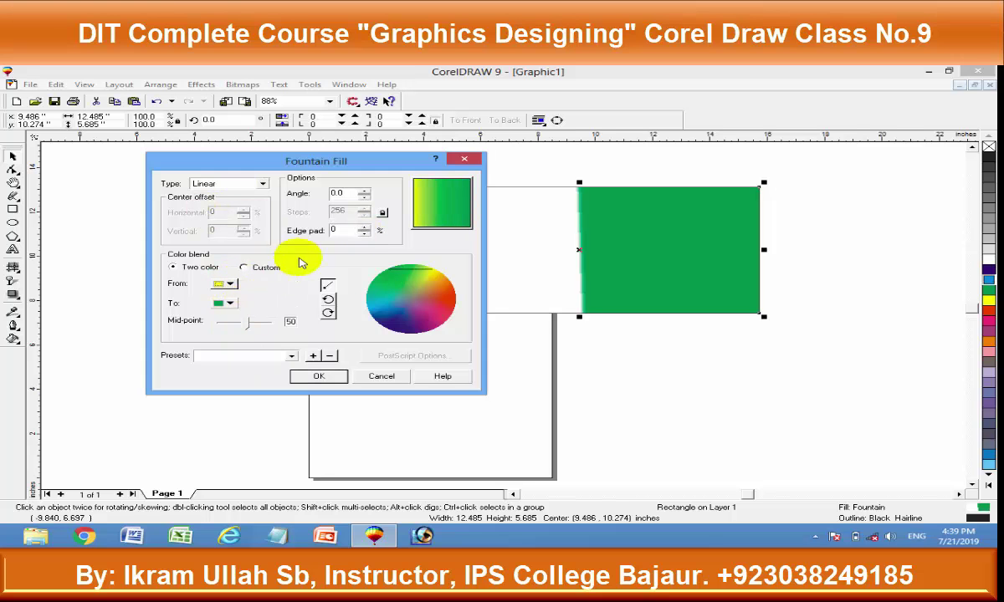
{"action": "left_click", "coordinate": [230, 284]}
{"action": "left_click", "coordinate": [220, 316]}
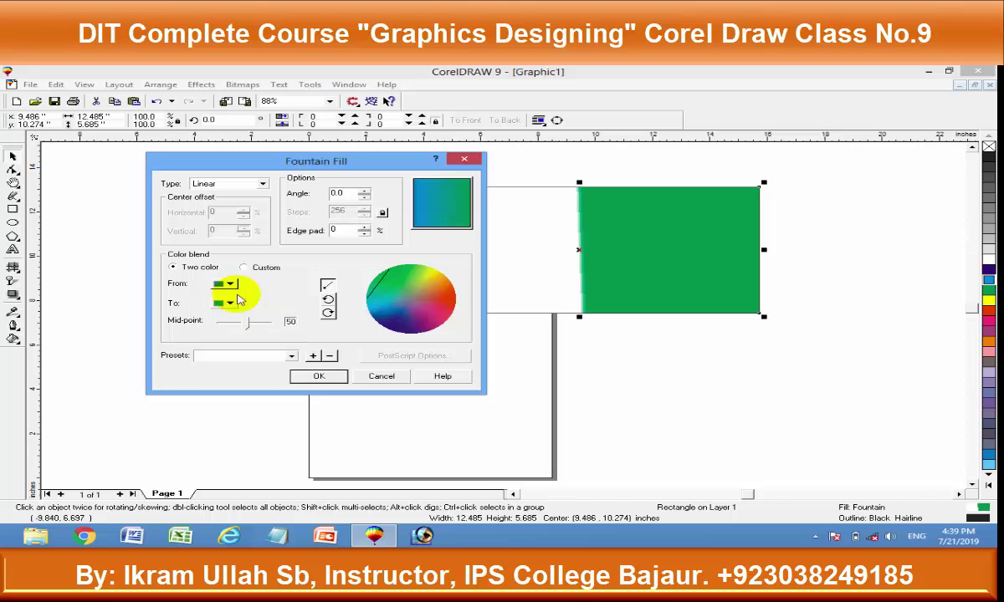
{"action": "left_click", "coordinate": [244, 317]}
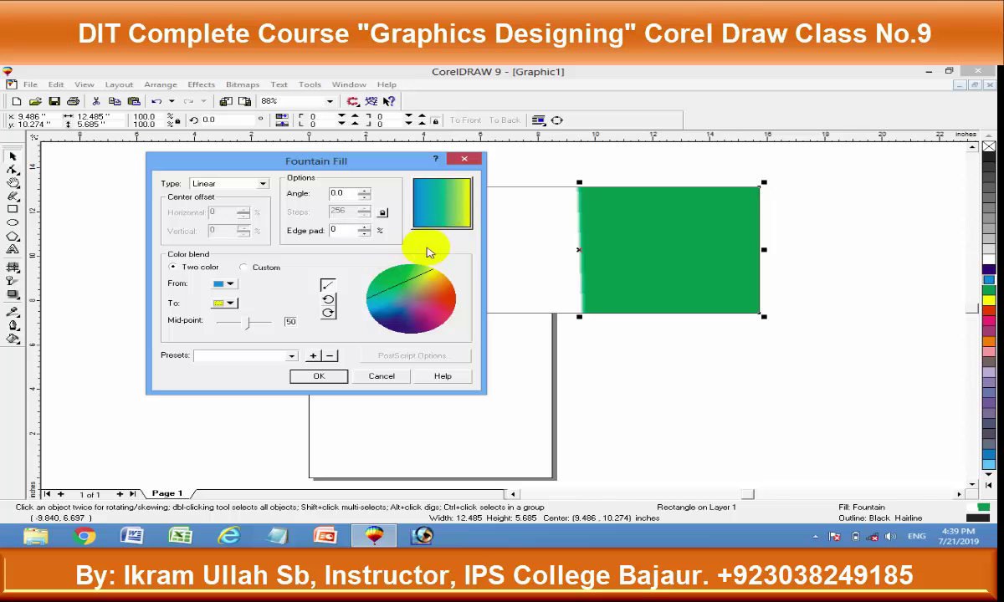
{"action": "left_click_drag", "start_coordinate": [248, 322], "coordinate": [236, 327]}
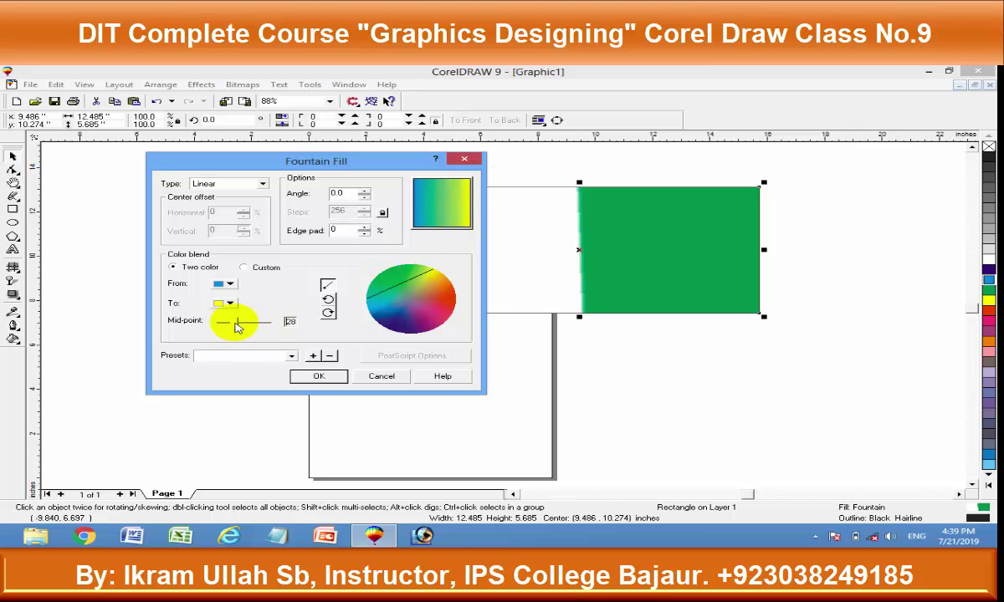
{"action": "left_click_drag", "start_coordinate": [231, 327], "coordinate": [256, 327]}
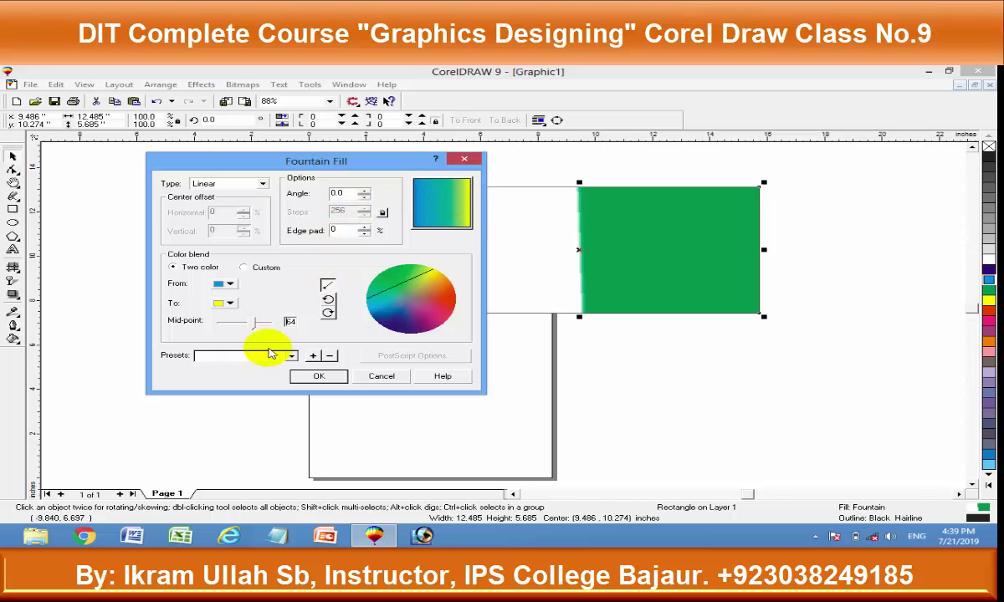
- Set the edge pad to 14 and settle the mid-point at 49
{"action": "left_click", "coordinate": [441, 205]}
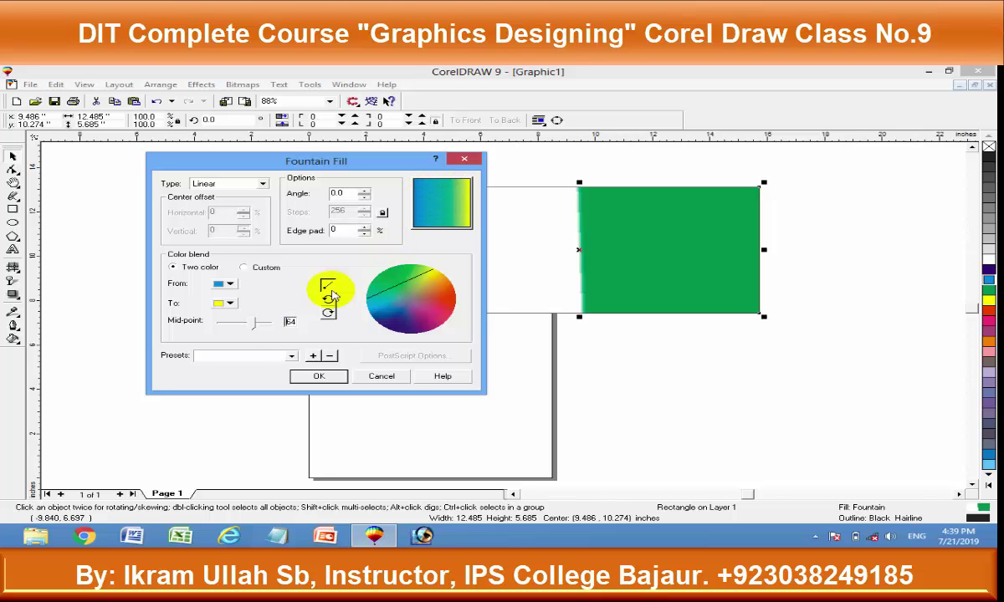
{"action": "mouse_move", "coordinate": [255, 323]}
{"action": "left_mouse_down"}
{"action": "mouse_move", "coordinate": [265, 324]}
{"action": "mouse_move", "coordinate": [251, 324]}
{"action": "left_mouse_up"}
{"action": "left_click_drag", "start_coordinate": [363, 229], "coordinate": [363, 230]}
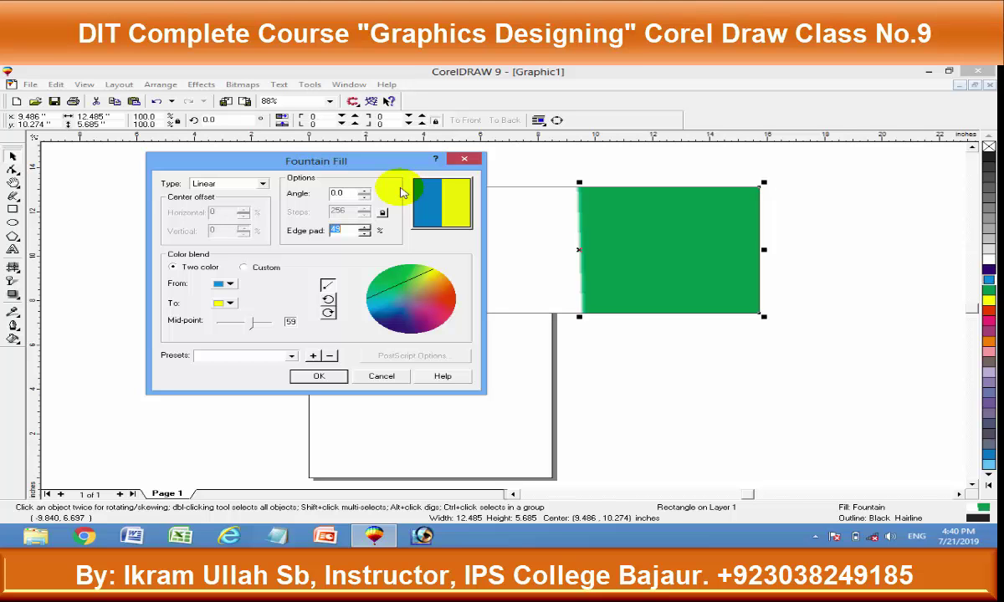
{"action": "left_click", "coordinate": [256, 322]}
{"action": "mouse_move", "coordinate": [265, 324]}
{"action": "left_mouse_down"}
{"action": "mouse_move", "coordinate": [244, 327]}
{"action": "mouse_move", "coordinate": [255, 329]}
{"action": "left_mouse_up"}
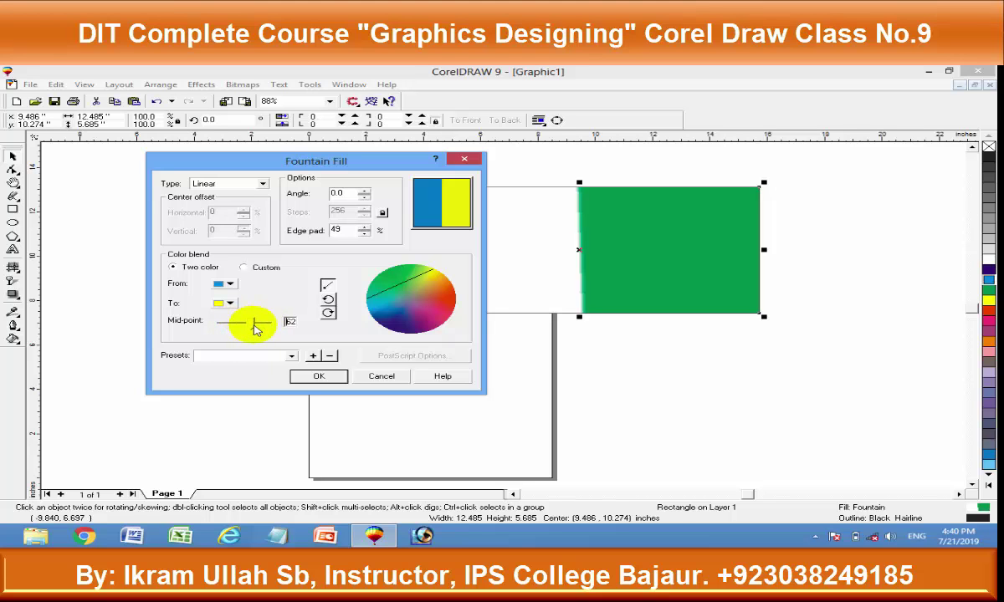
{"action": "left_click", "coordinate": [368, 232]}
{"action": "left_click", "coordinate": [366, 234]}
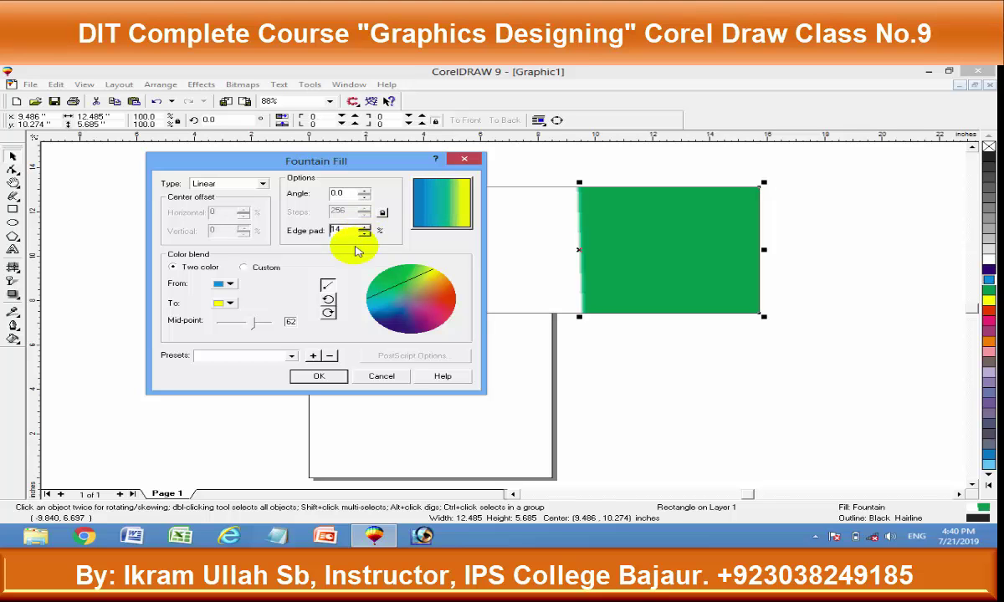
{"action": "mouse_move", "coordinate": [255, 323]}
{"action": "left_mouse_down"}
{"action": "mouse_move", "coordinate": [264, 327]}
{"action": "mouse_move", "coordinate": [233, 329]}
{"action": "mouse_move", "coordinate": [248, 318]}
{"action": "left_mouse_up"}
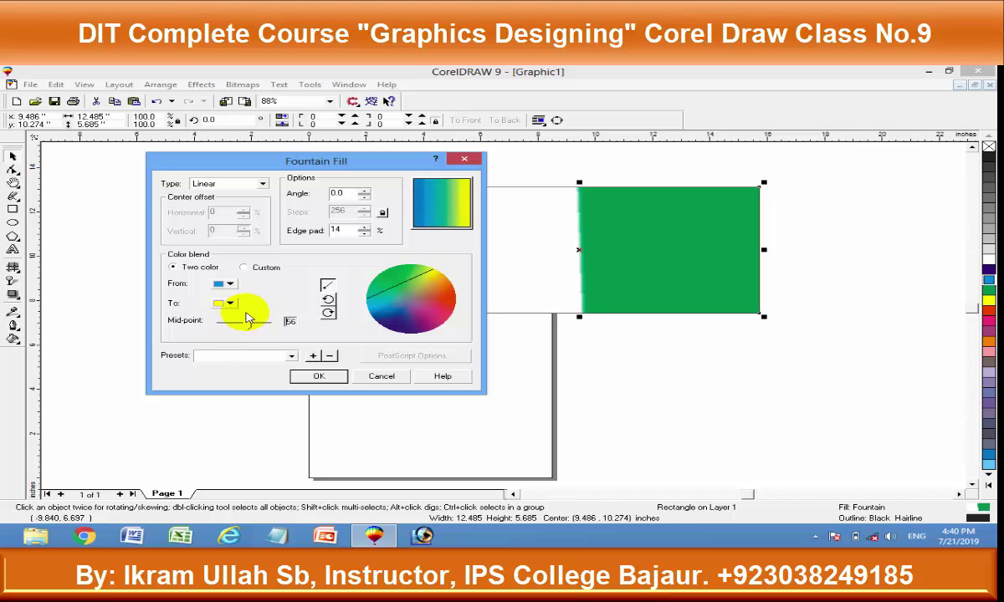
- Try counter-clockwise and clockwise rainbow blends, then return to a direct blue-to-yellow blend
{"action": "left_click", "coordinate": [328, 299]}
{"action": "left_click", "coordinate": [327, 311]}
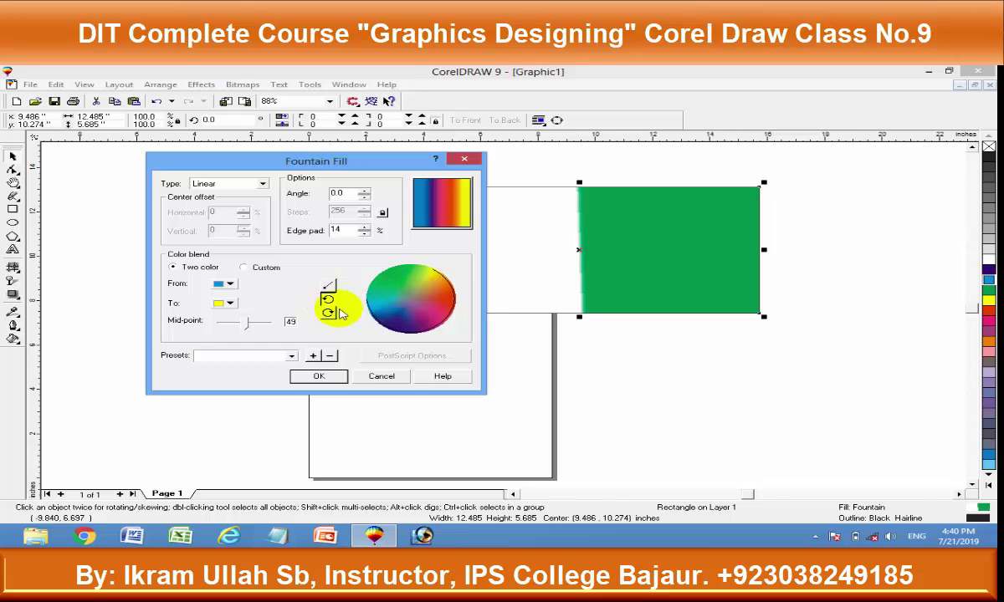
{"action": "left_click", "coordinate": [328, 287]}
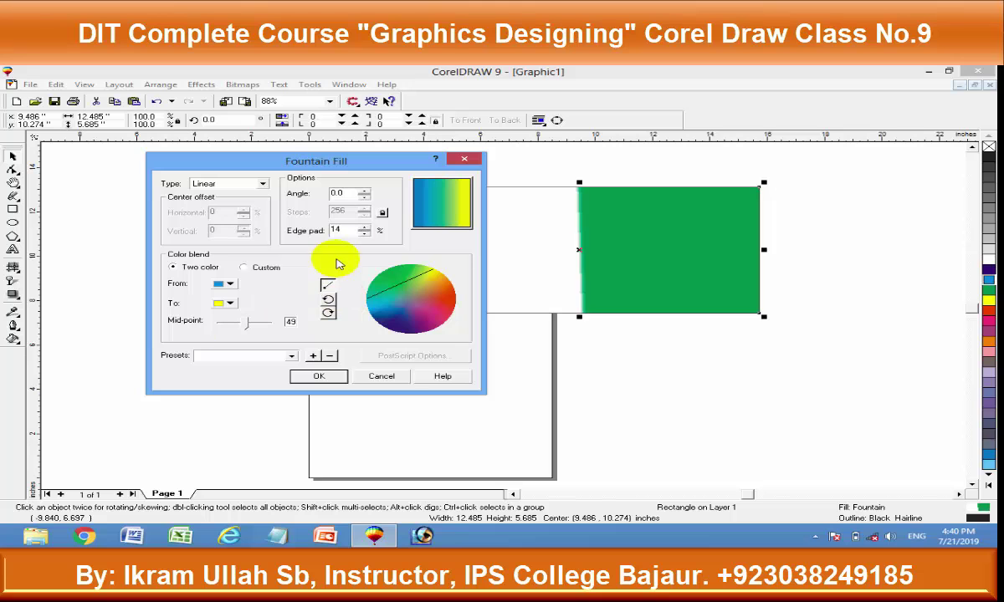
{"action": "left_click", "coordinate": [333, 231]}
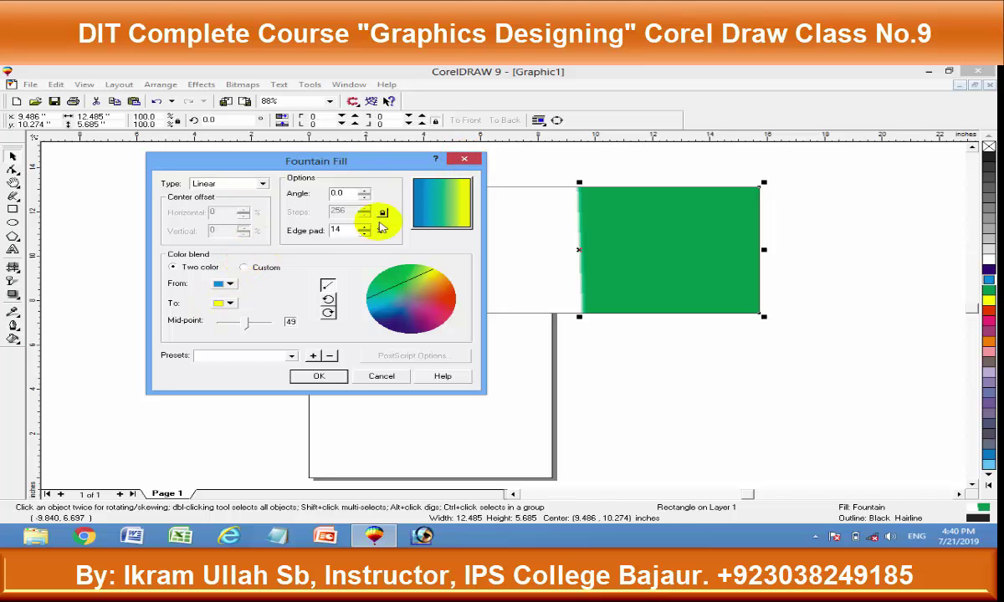
- Fill the rectangle solid cyan, then start a new Custom fountain fill blend
{"action": "left_click", "coordinate": [464, 159]}
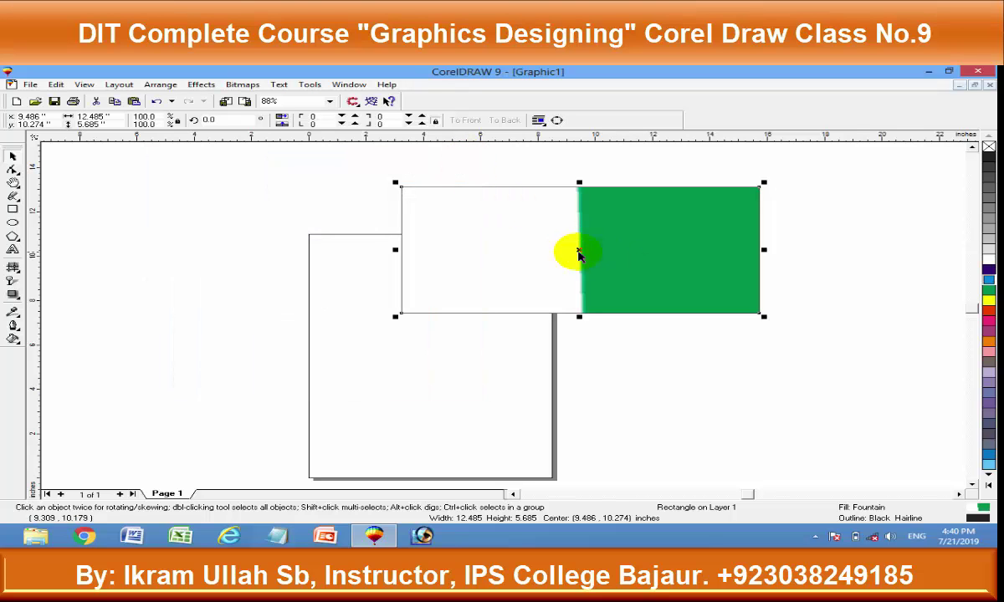
{"action": "left_click", "coordinate": [988, 283]}
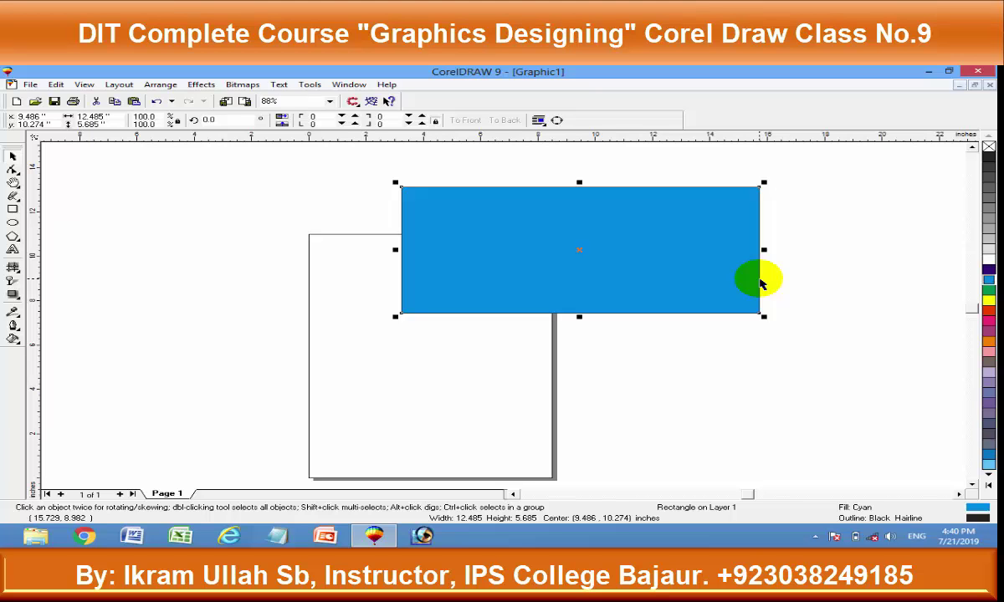
{"action": "left_click", "coordinate": [12, 339]}
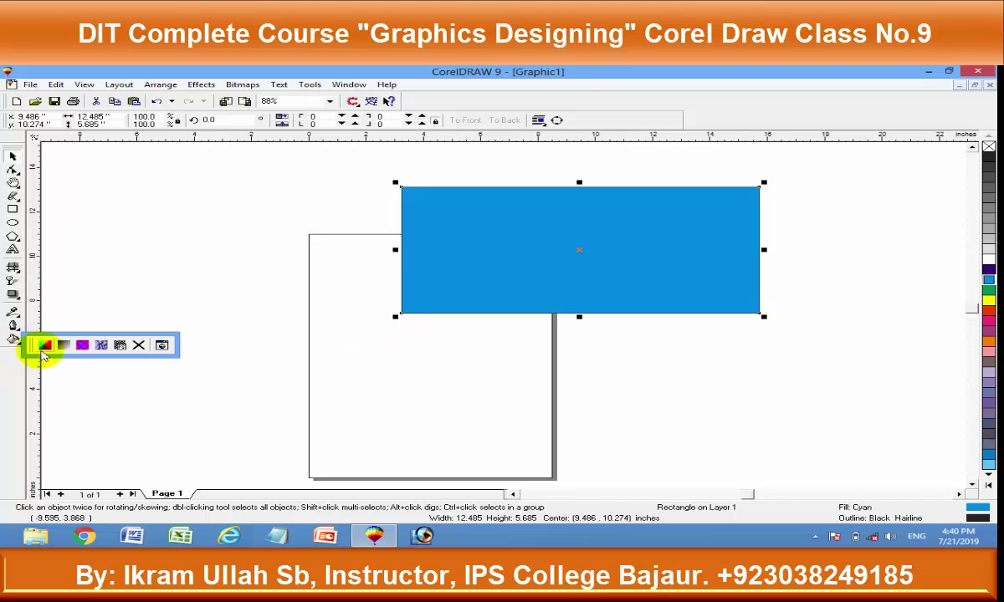
{"action": "left_click", "coordinate": [69, 345]}
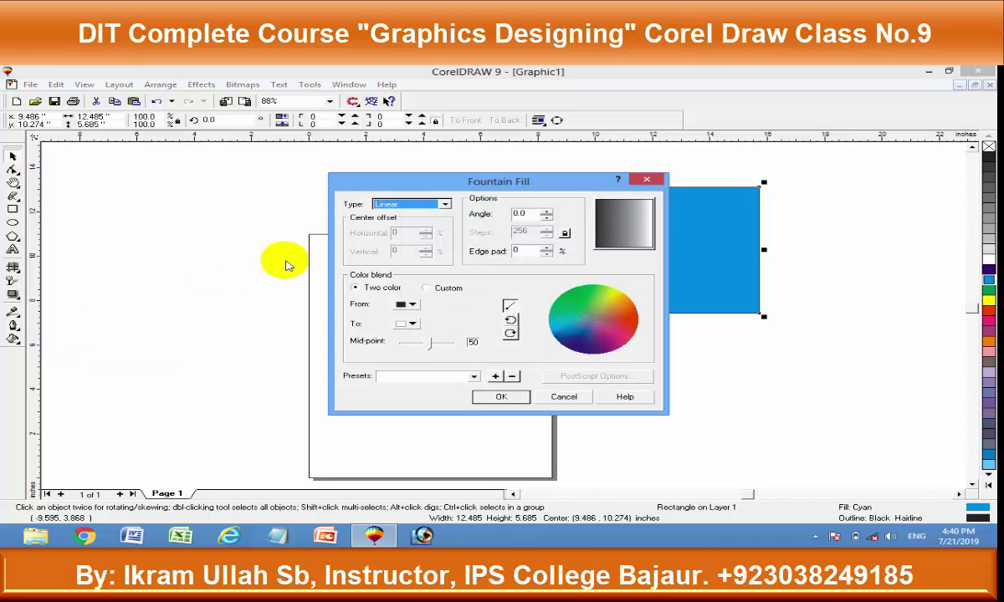
{"action": "left_click", "coordinate": [449, 293]}
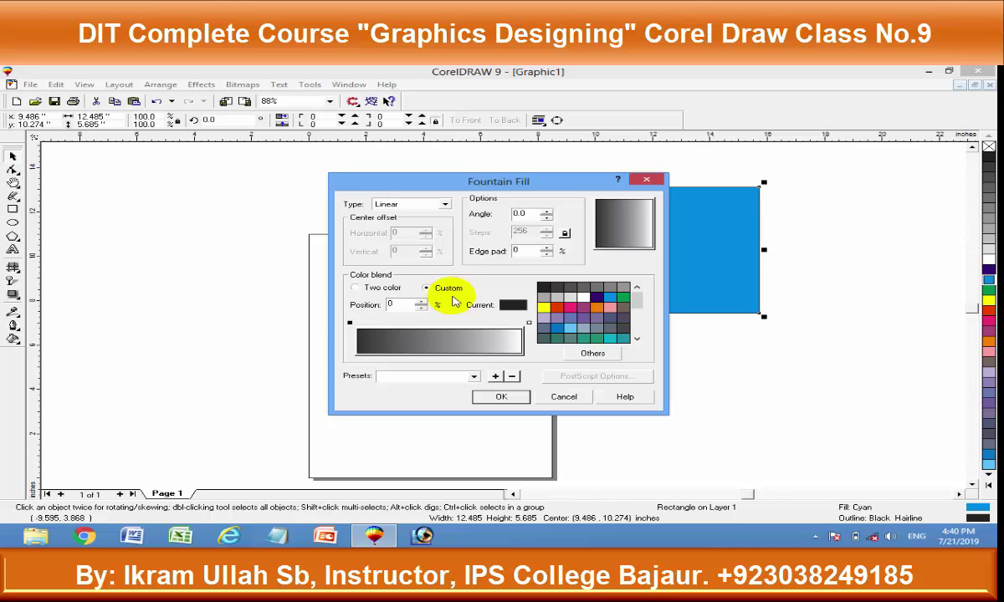
{"action": "left_click_drag", "start_coordinate": [452, 178], "coordinate": [259, 136]}
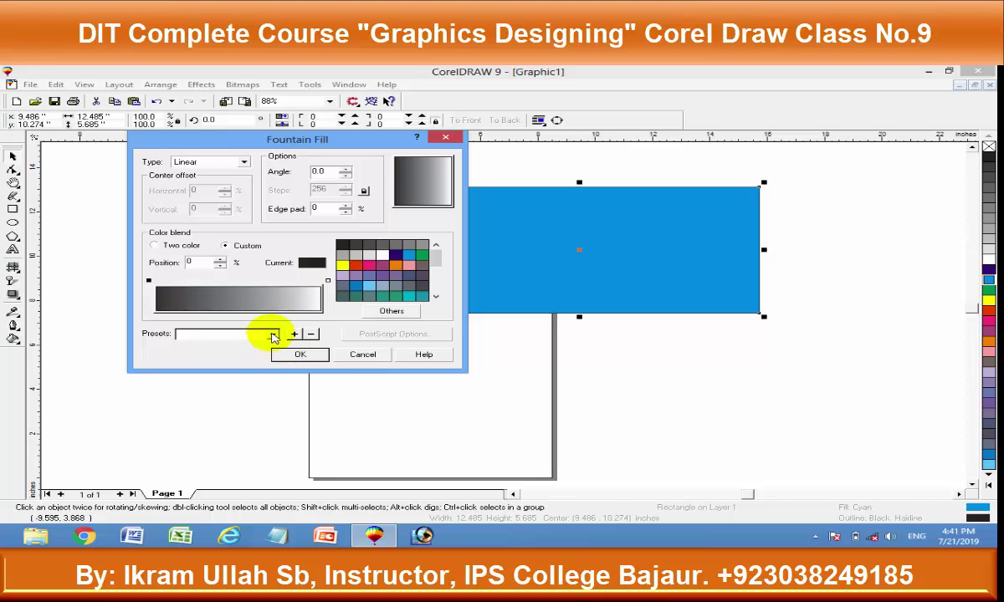
- Preview the Baby, Circular - Green 01 and Cylinder - 08 fountain fill presets
{"action": "left_click", "coordinate": [272, 335]}
{"action": "left_click", "coordinate": [210, 354]}
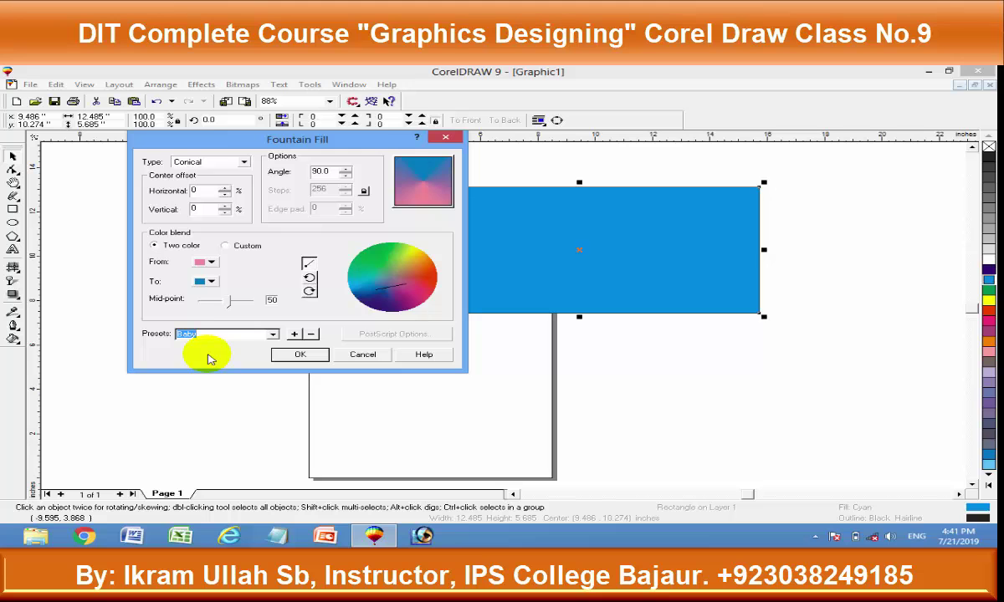
{"action": "left_click", "coordinate": [272, 335]}
{"action": "left_click", "coordinate": [232, 379]}
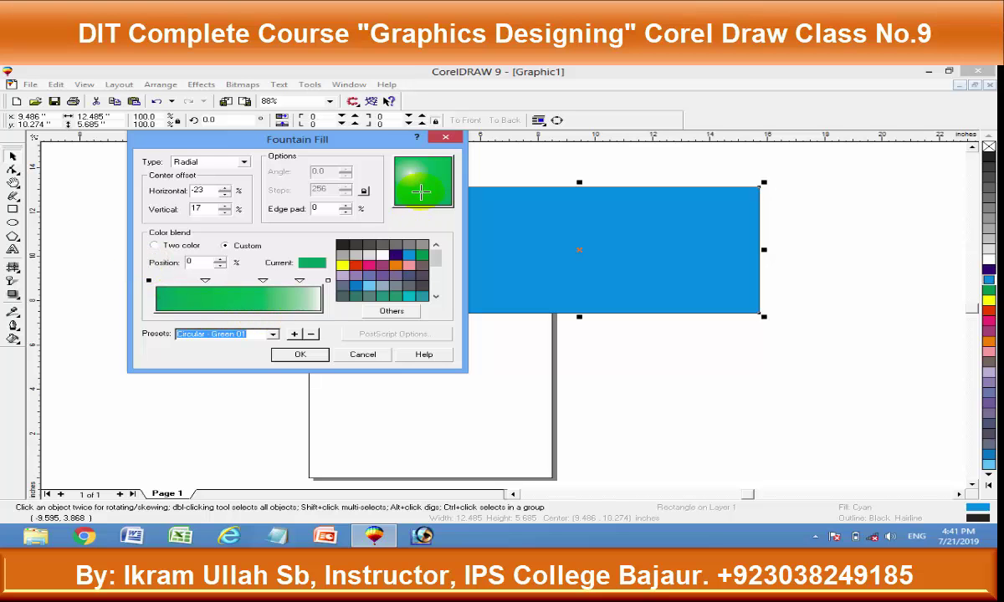
{"action": "left_click", "coordinate": [273, 335]}
{"action": "scroll", "coordinate": [244, 355], "scroll_direction": "down", "scroll_amount": 3}
{"action": "left_click", "coordinate": [234, 365]}
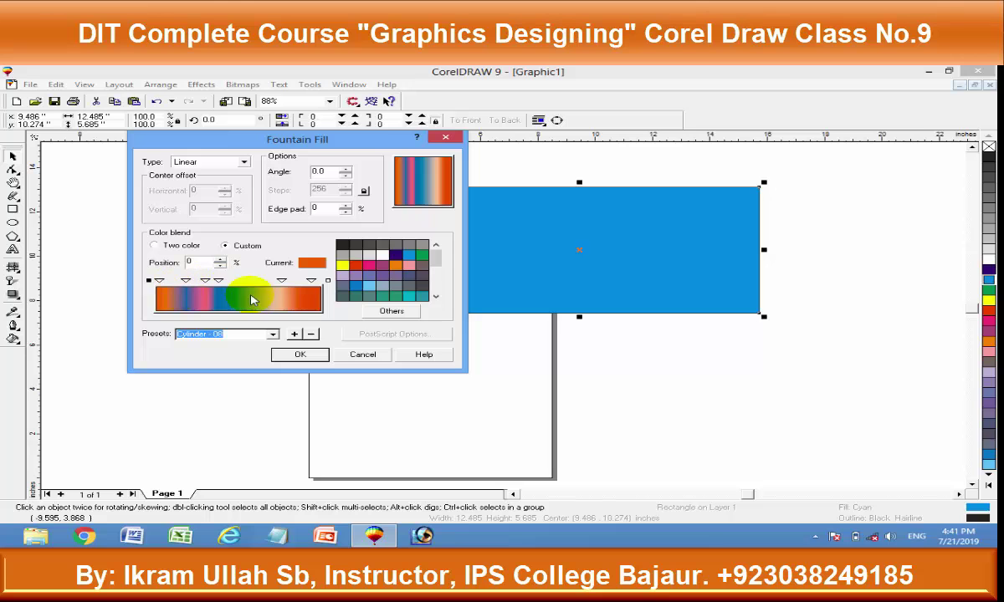
- Apply Cylinder - 08 as a Conical fill, then revert the rectangle to solid cyan
{"action": "left_click", "coordinate": [244, 161]}
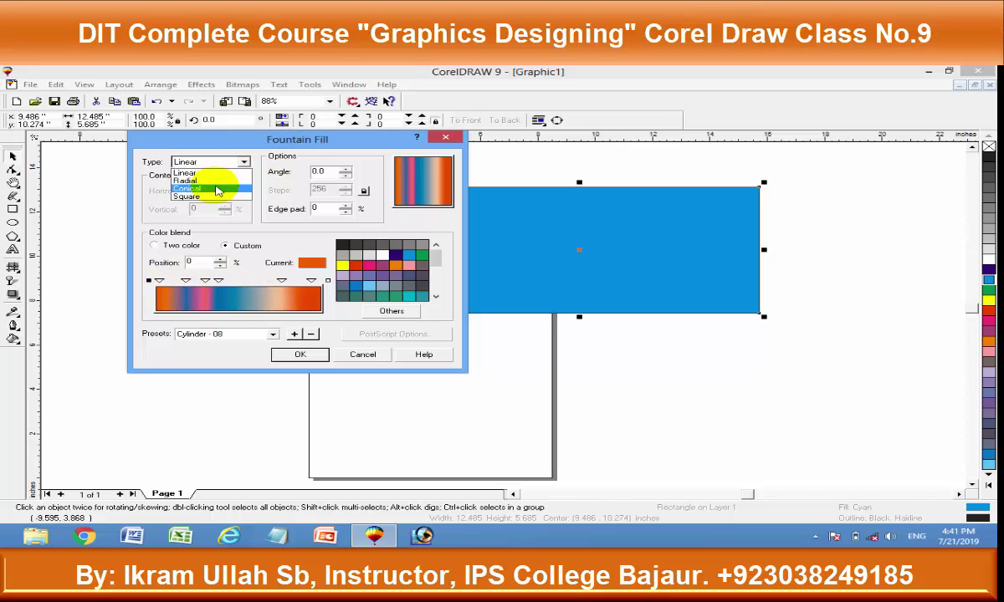
{"action": "left_click", "coordinate": [219, 187]}
{"action": "left_click", "coordinate": [313, 352]}
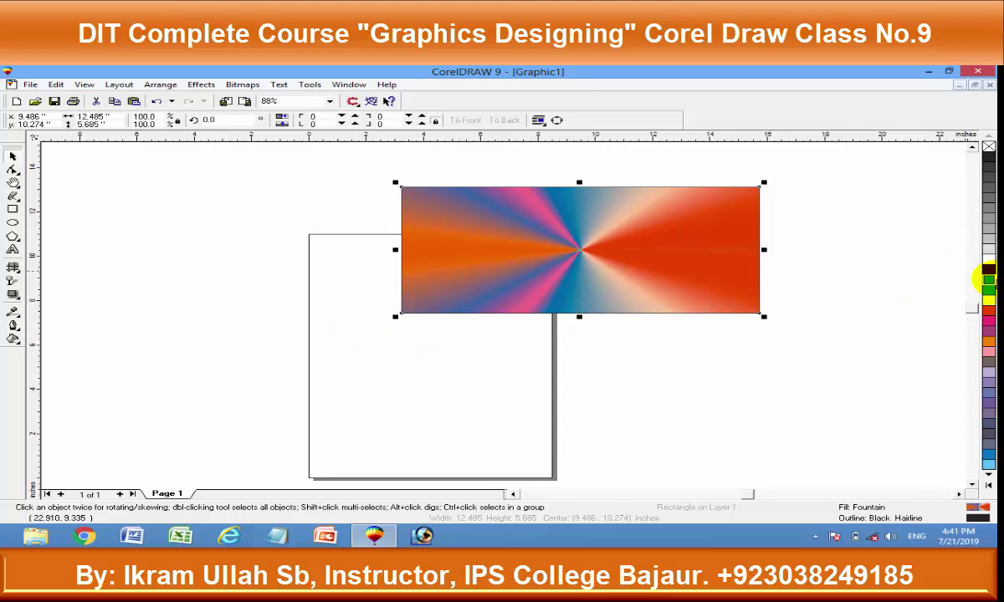
{"action": "left_click", "coordinate": [989, 283]}
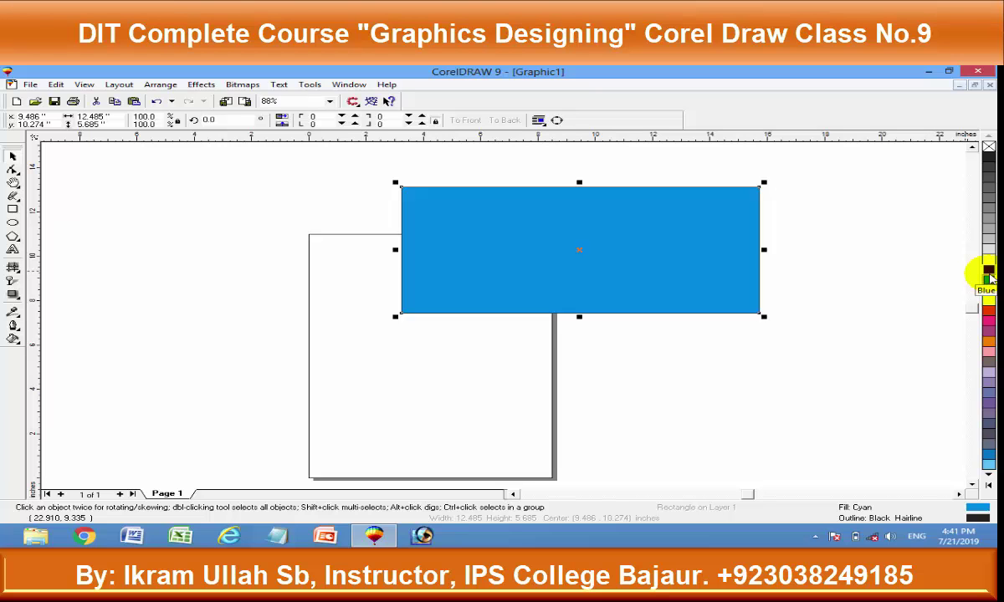
- Start a Custom blend beginning yellow, with a blue point at 14% and a white point
{"action": "left_click", "coordinate": [13, 339]}
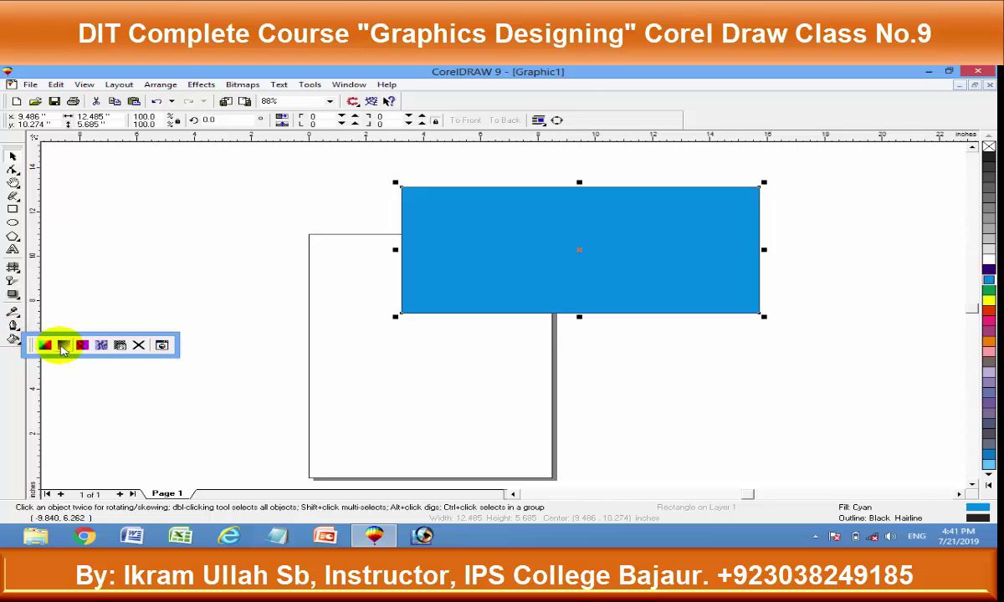
{"action": "left_click", "coordinate": [64, 350]}
{"action": "left_click", "coordinate": [449, 287]}
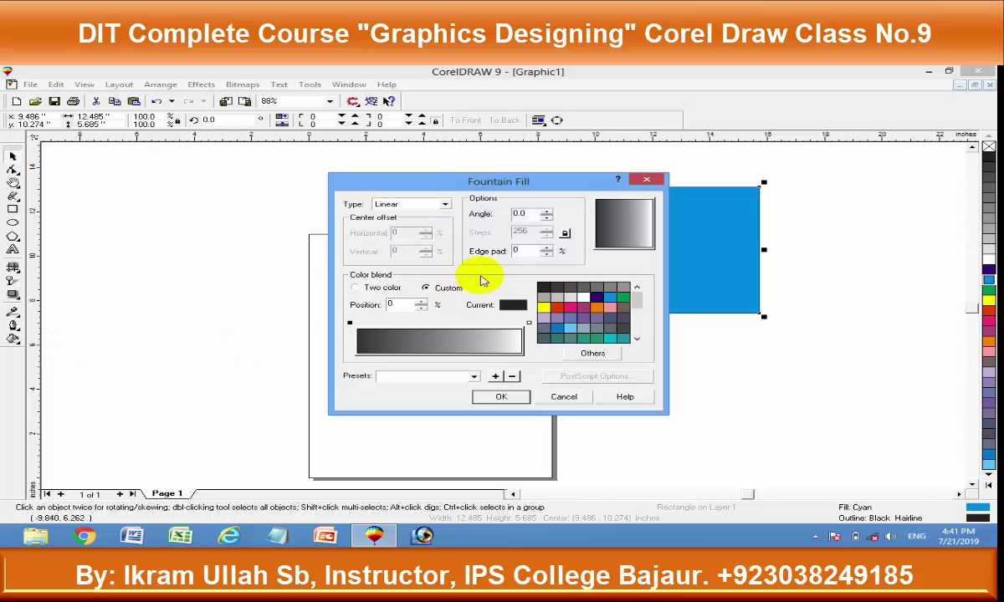
{"action": "left_click_drag", "start_coordinate": [437, 179], "coordinate": [270, 116]}
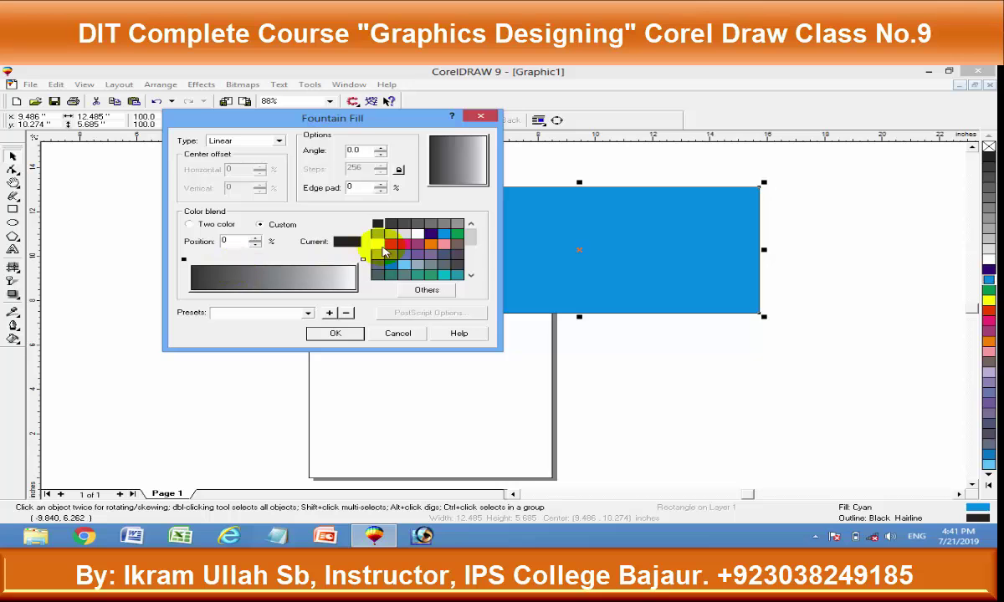
{"action": "left_click", "coordinate": [379, 244]}
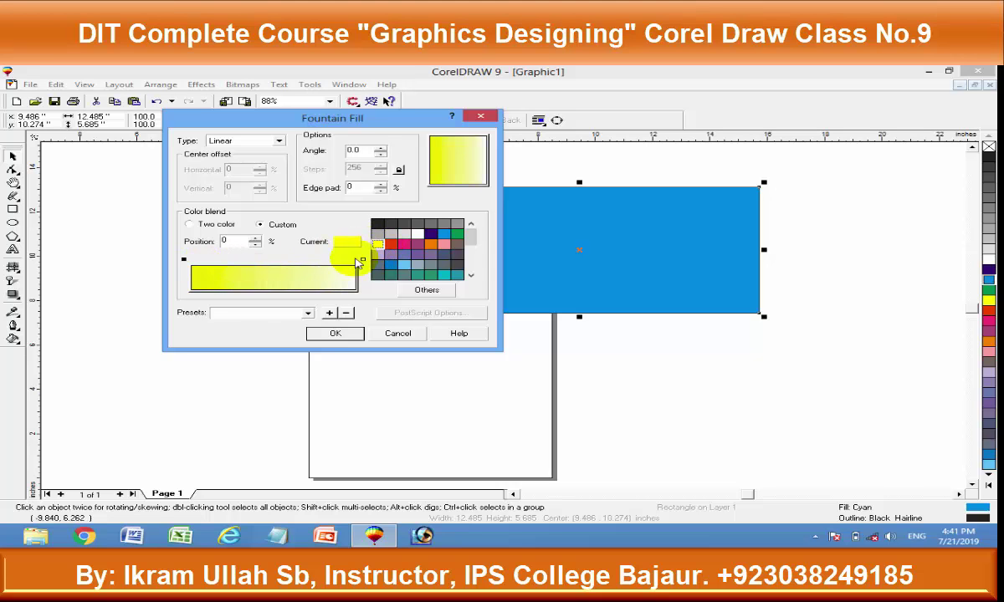
{"action": "double_click", "coordinate": [215, 271]}
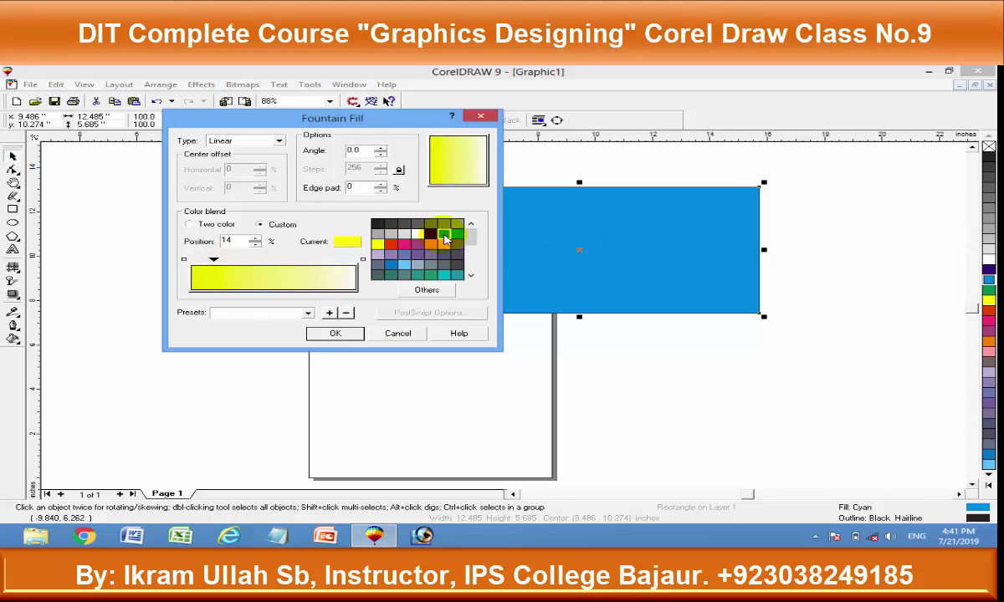
{"action": "left_click", "coordinate": [444, 240]}
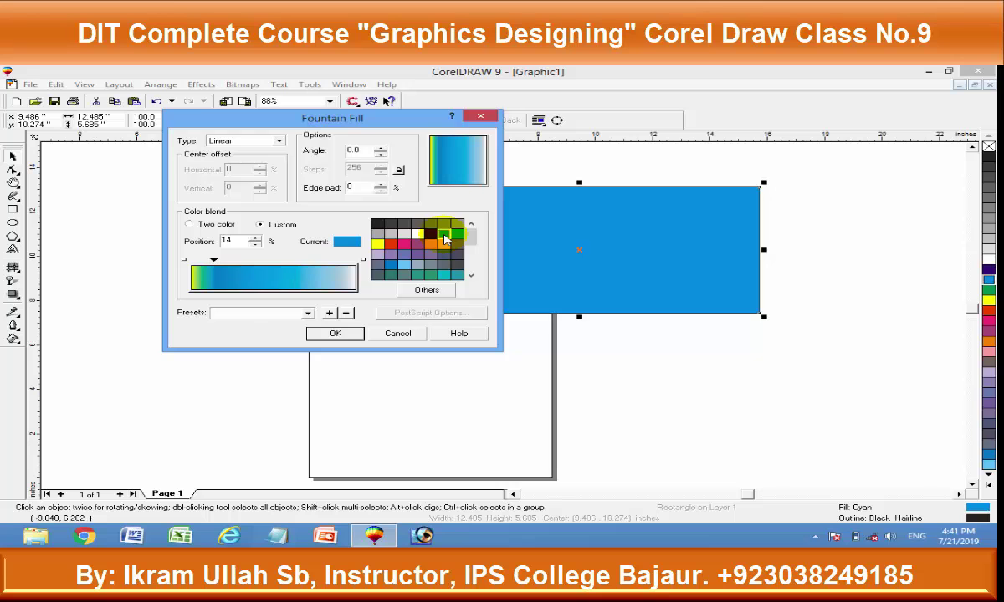
{"action": "left_click", "coordinate": [248, 272]}
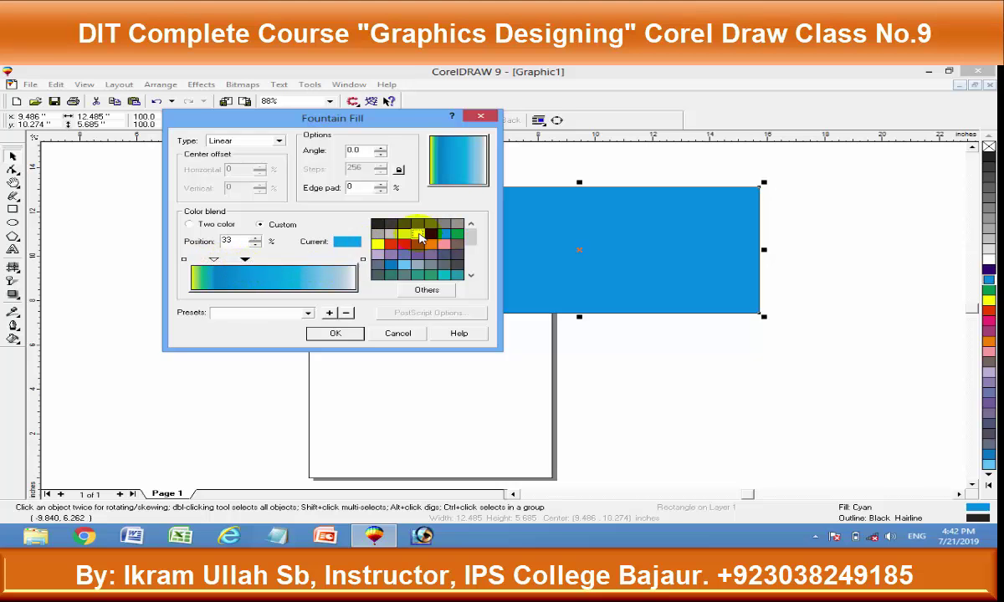
{"action": "left_click", "coordinate": [418, 234]}
- Add red at 47%, green at 71% and yellow at the end, then rotate the gradient
{"action": "left_click", "coordinate": [272, 270]}
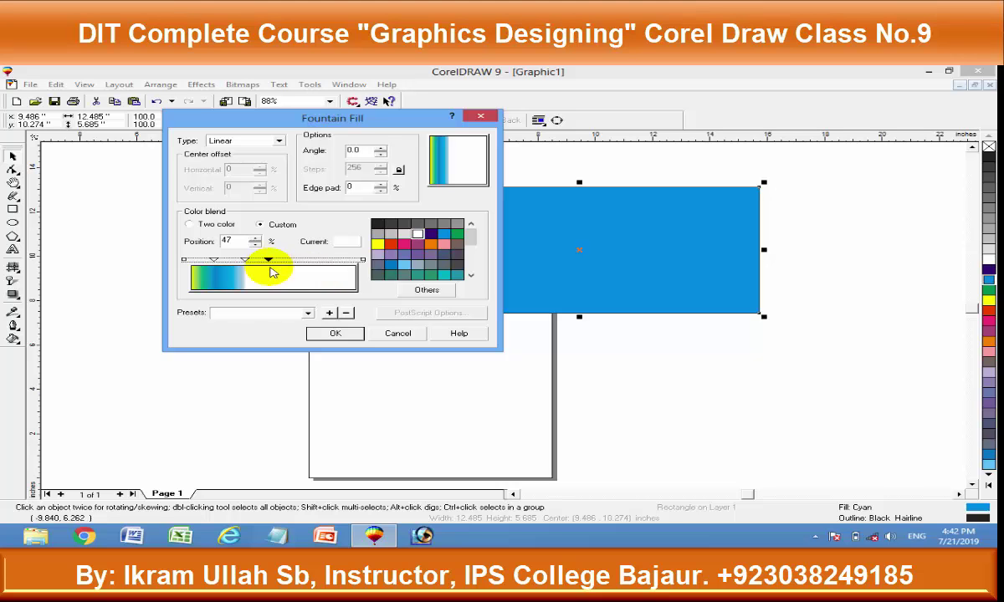
{"action": "left_click", "coordinate": [391, 243]}
{"action": "double_click", "coordinate": [309, 270]}
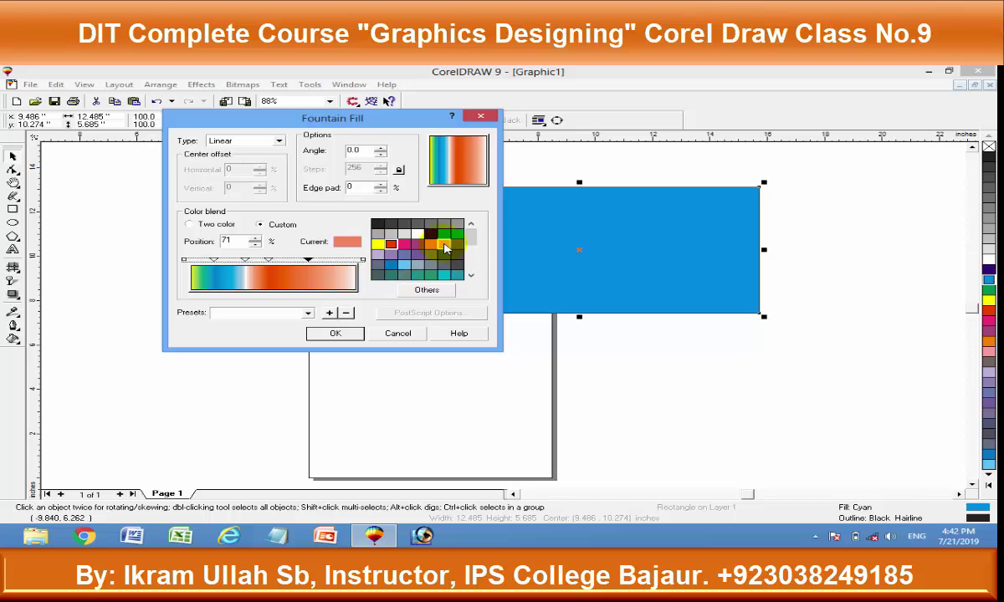
{"action": "left_click", "coordinate": [457, 236]}
{"action": "left_click", "coordinate": [339, 270]}
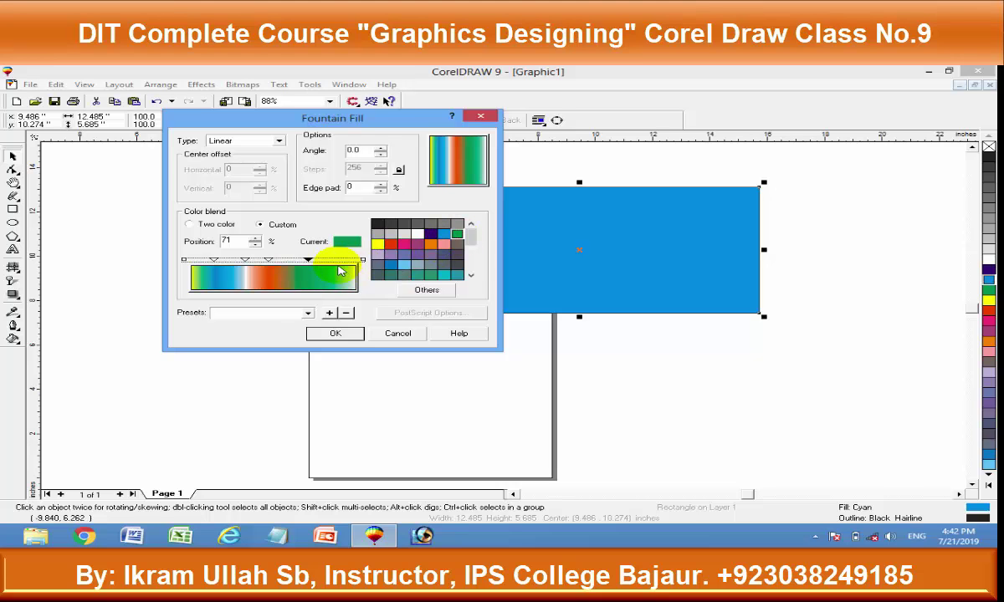
{"action": "left_click", "coordinate": [377, 243]}
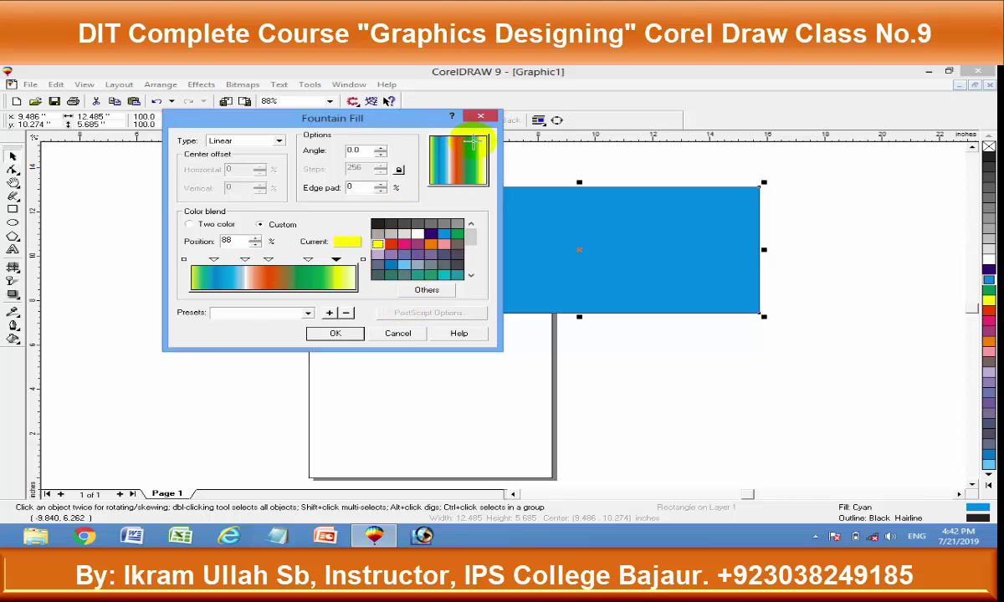
{"action": "left_click_drag", "start_coordinate": [472, 144], "coordinate": [457, 143]}
- Try Radial, Conical and Square gradient types before returning to Linear
{"action": "left_click_drag", "start_coordinate": [459, 140], "coordinate": [458, 142]}
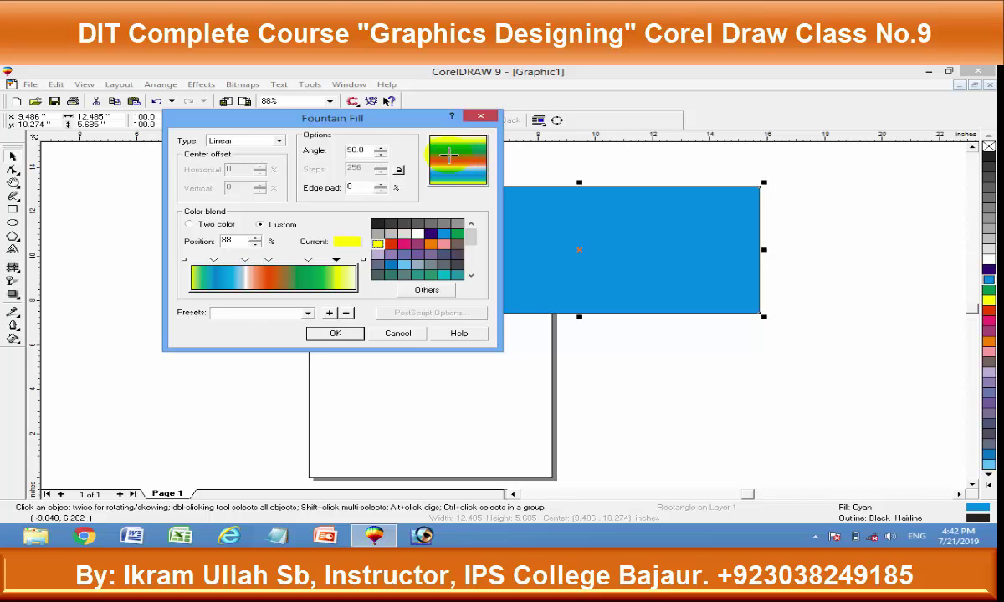
{"action": "left_click", "coordinate": [279, 141]}
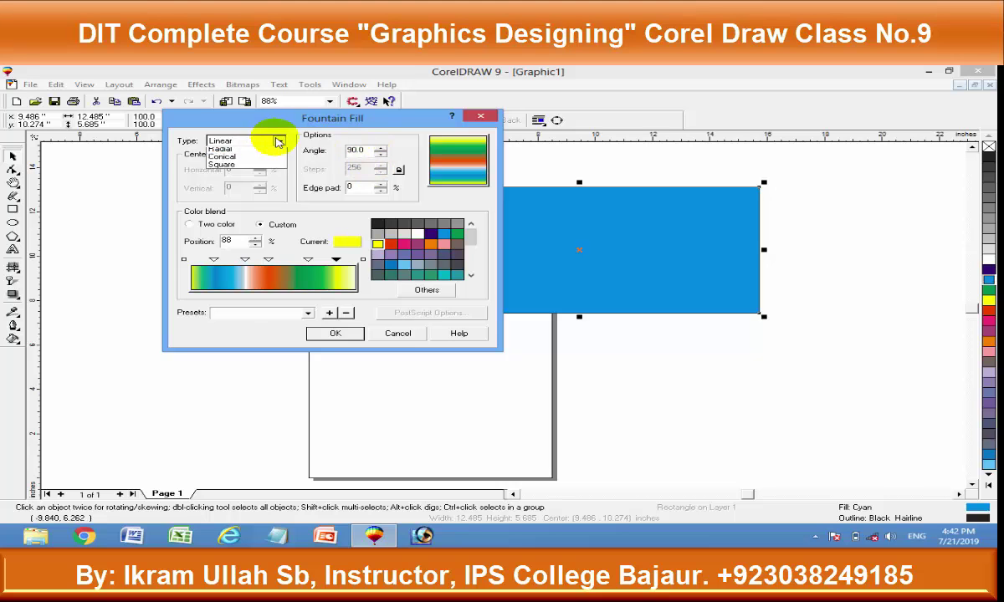
{"action": "left_click", "coordinate": [275, 157]}
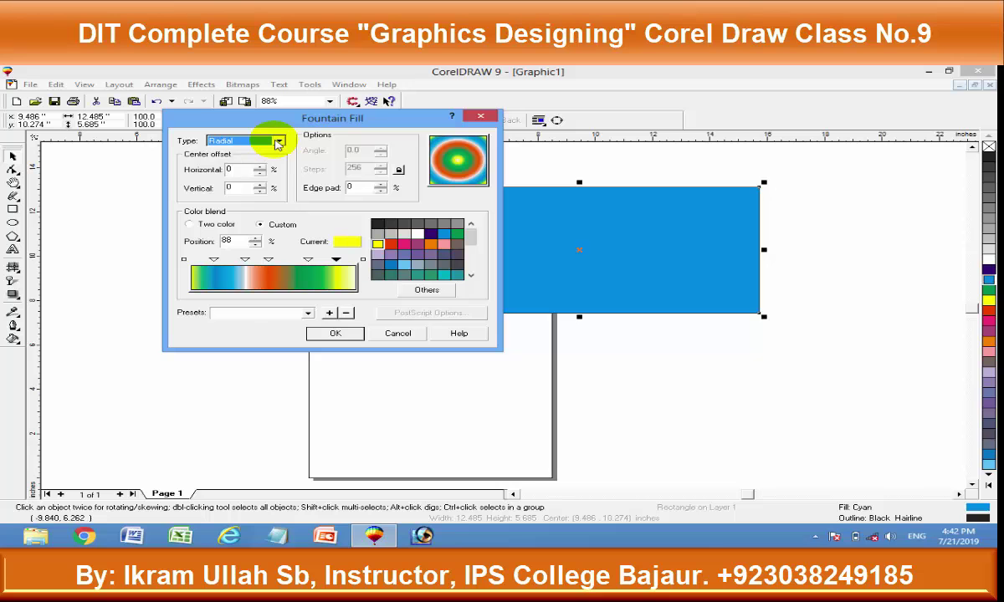
{"action": "left_click", "coordinate": [278, 141]}
{"action": "left_click", "coordinate": [257, 168]}
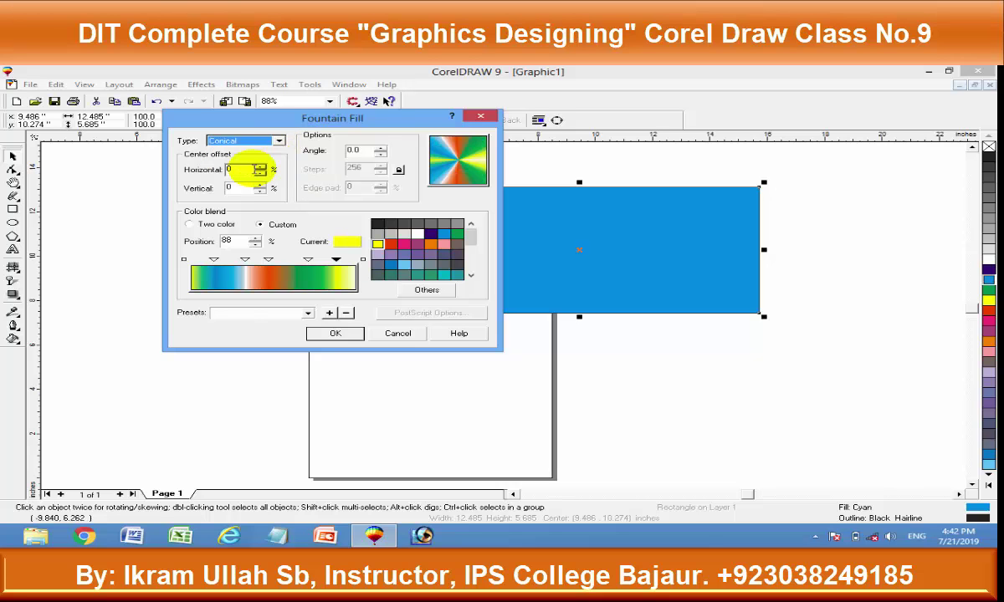
{"action": "left_click", "coordinate": [278, 141]}
{"action": "left_click", "coordinate": [235, 178]}
{"action": "left_click", "coordinate": [278, 141]}
{"action": "left_click", "coordinate": [234, 148]}
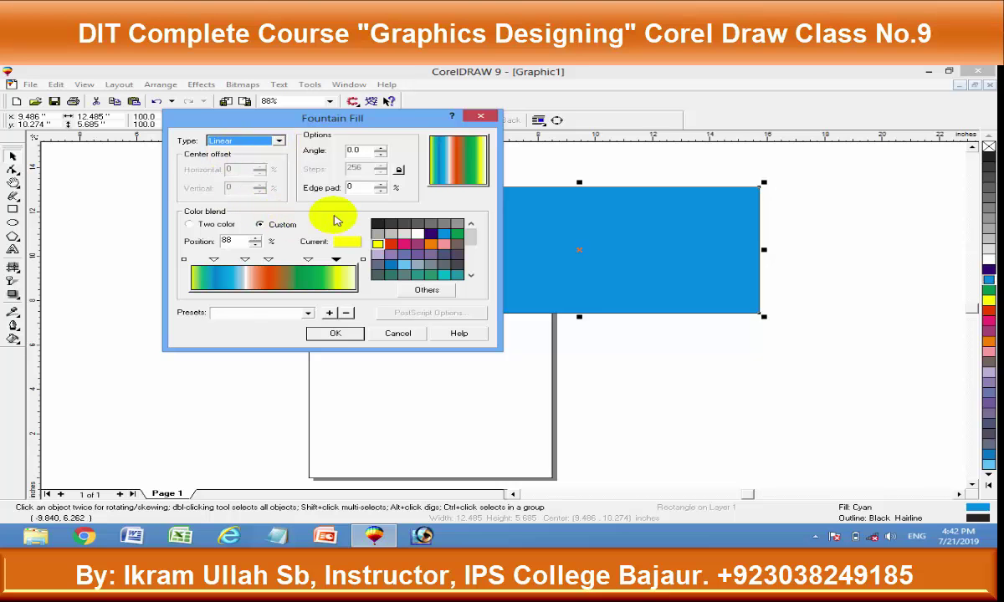
- Angle the linear multicolour gradient to about -103° and apply it to the rectangle
{"action": "mouse_move", "coordinate": [456, 172]}
{"action": "left_mouse_down"}
{"action": "mouse_move", "coordinate": [436, 181]}
{"action": "mouse_move", "coordinate": [450, 185]}
{"action": "left_mouse_up"}
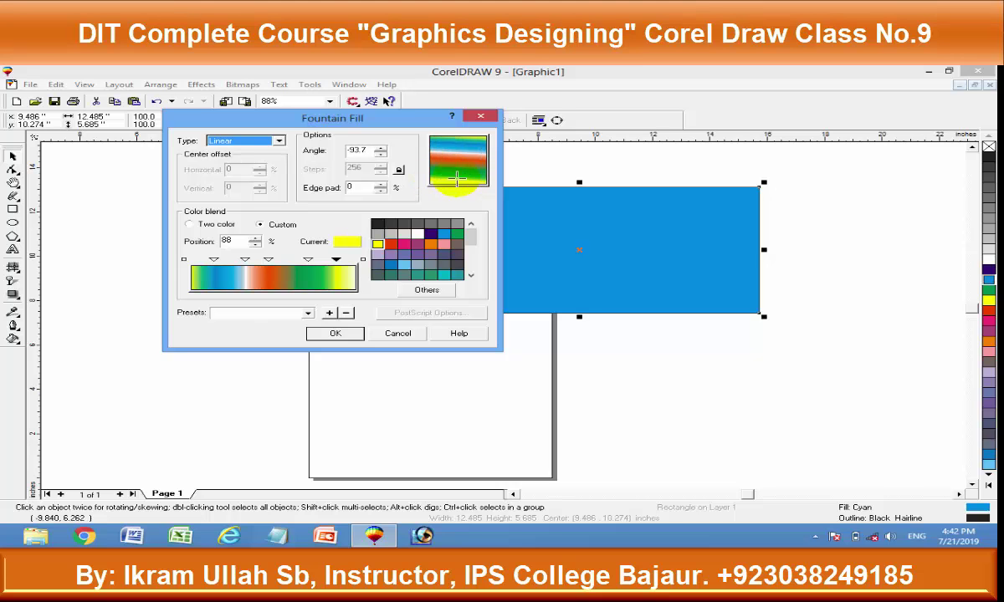
{"action": "left_click", "coordinate": [336, 333]}
{"action": "left_click", "coordinate": [335, 334]}
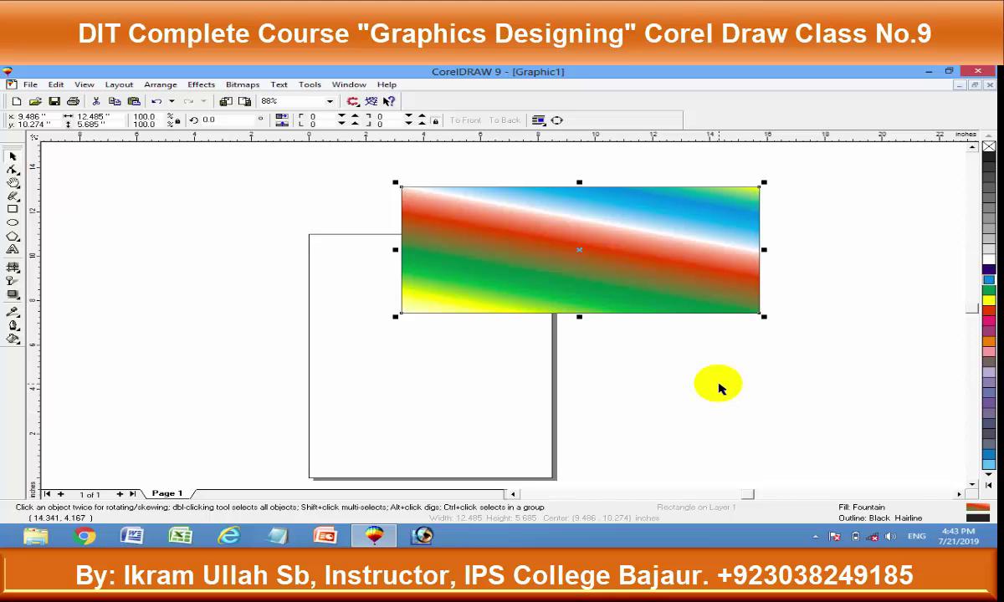
- Recolour the 33% colour point yellow, after trying blue and white, and reapply the fill
{"action": "left_click", "coordinate": [15, 335]}
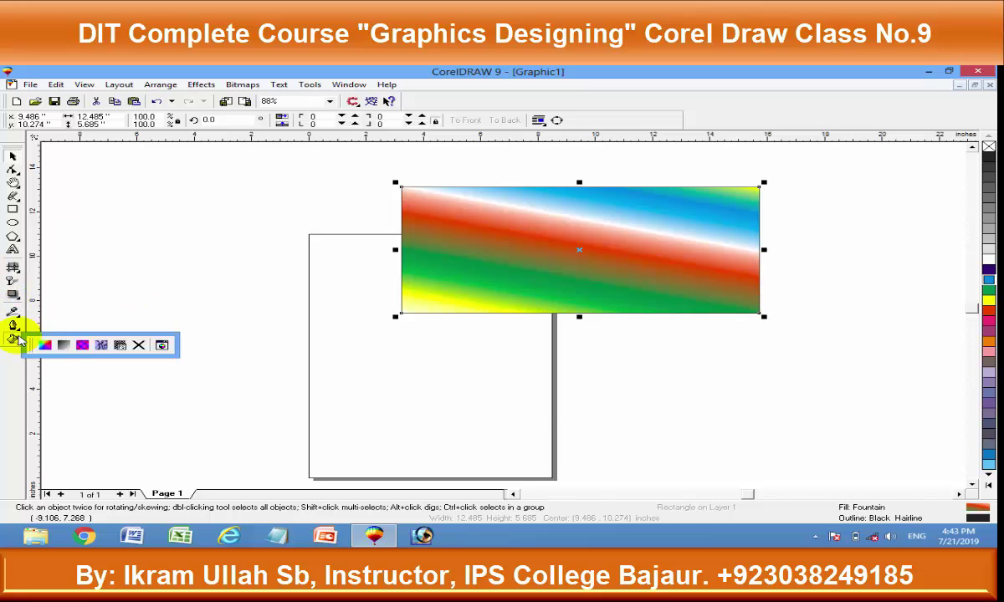
{"action": "left_click", "coordinate": [80, 343]}
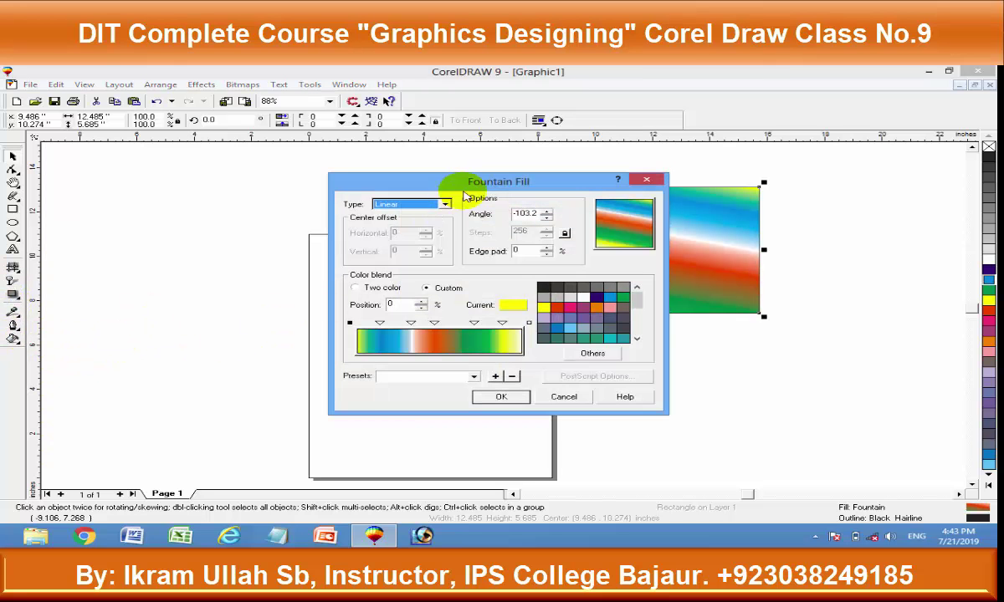
{"action": "left_click_drag", "start_coordinate": [429, 186], "coordinate": [258, 132]}
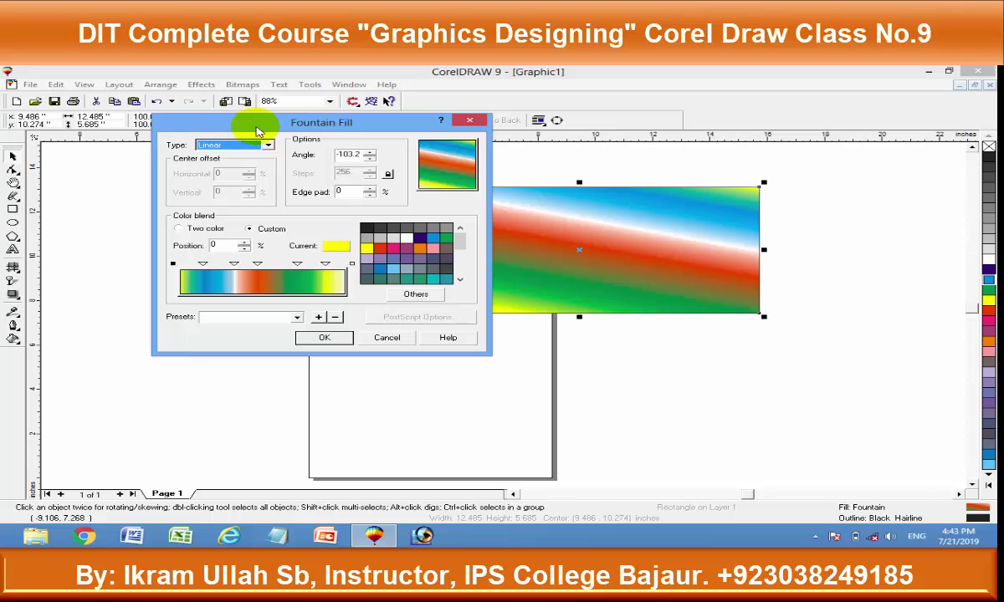
{"action": "left_click", "coordinate": [257, 264]}
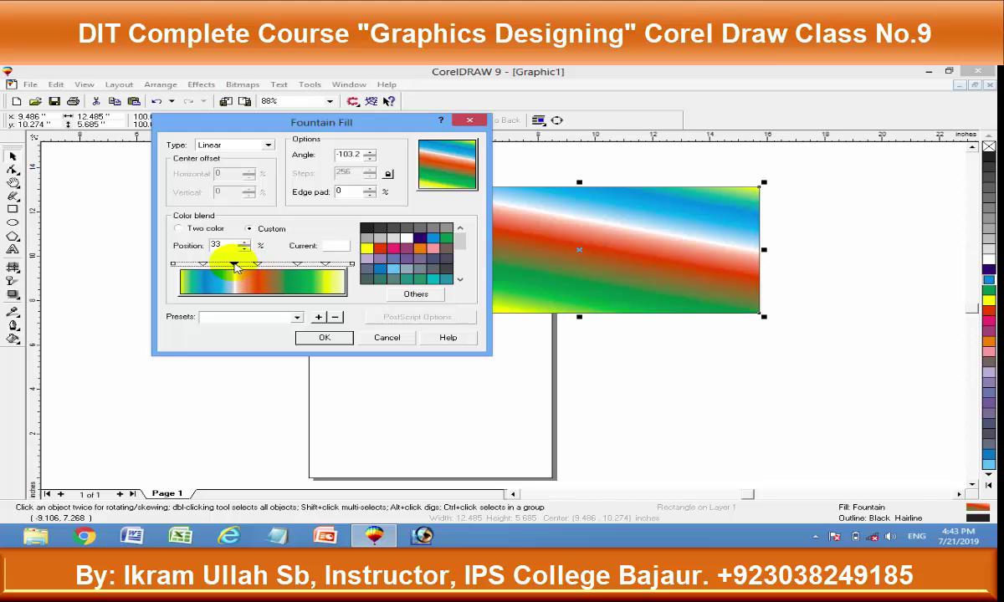
{"action": "left_click", "coordinate": [433, 237]}
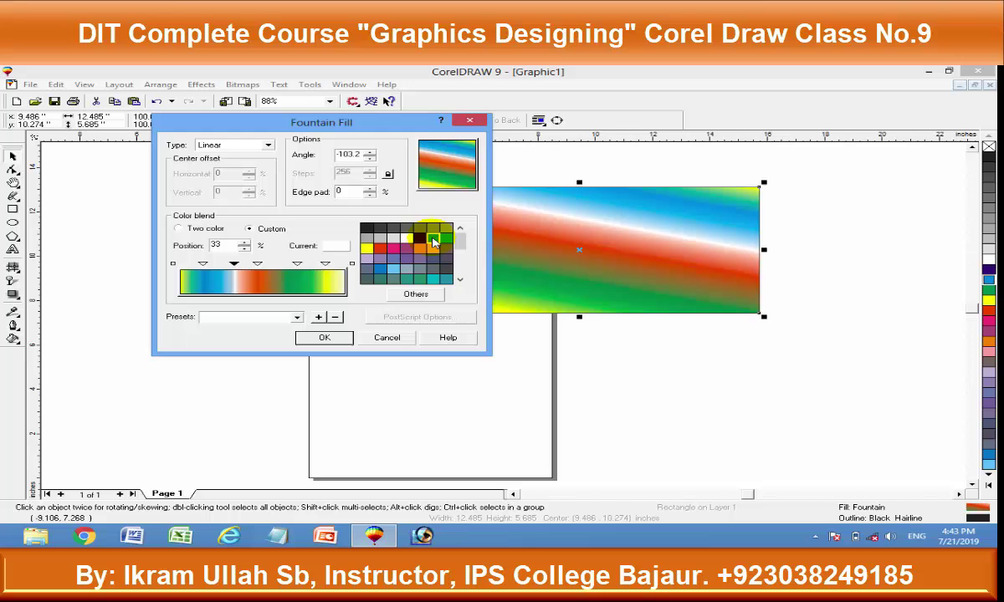
{"action": "left_click", "coordinate": [234, 266]}
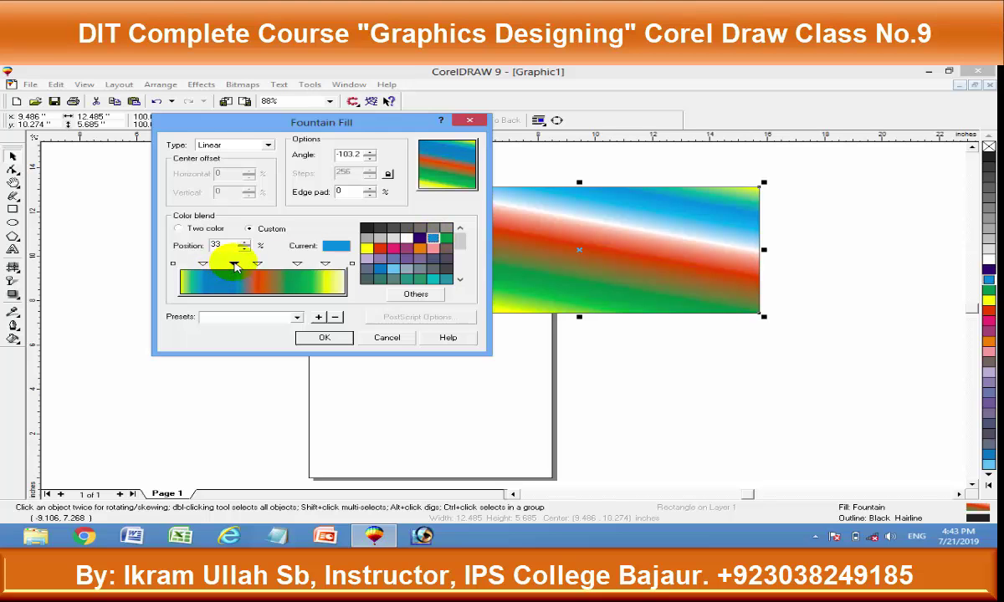
{"action": "left_click", "coordinate": [406, 238]}
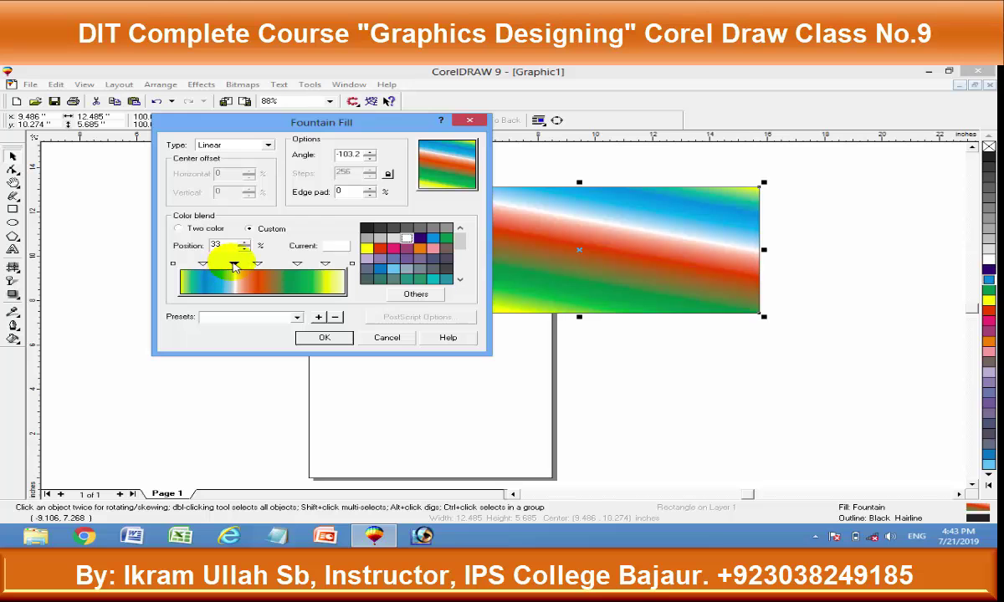
{"action": "left_click", "coordinate": [367, 249]}
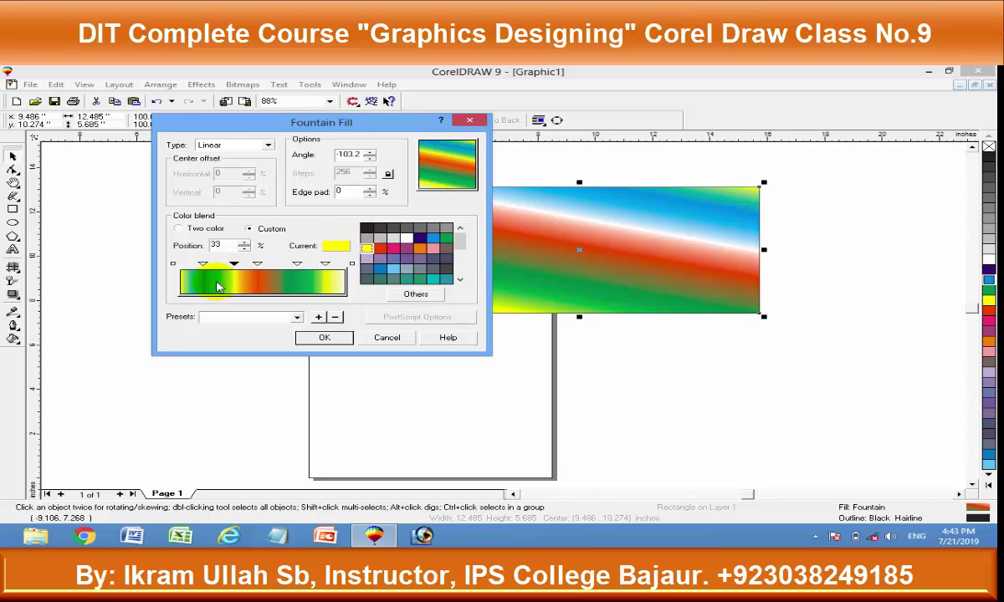
{"action": "left_click", "coordinate": [326, 337]}
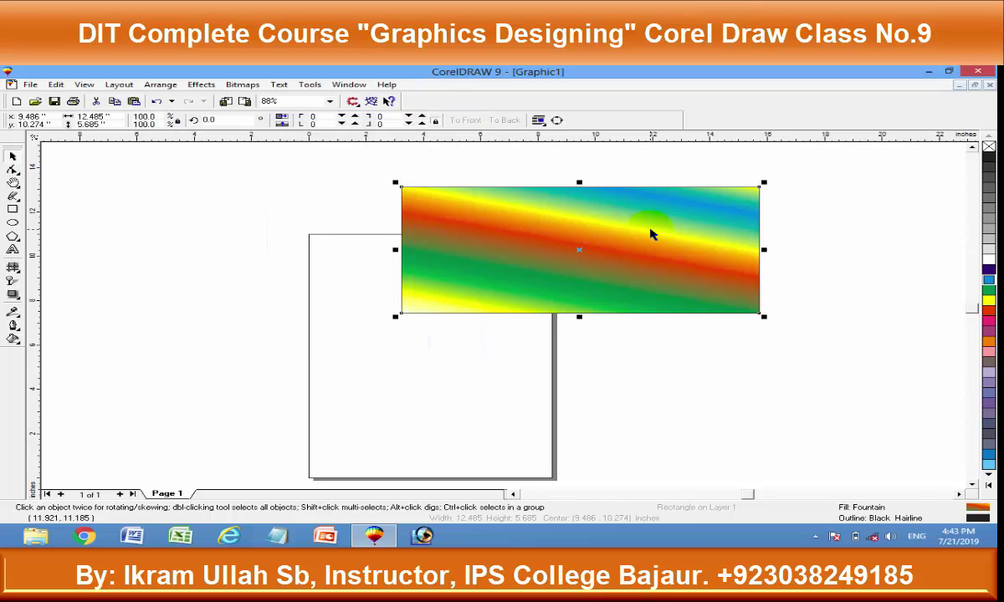
- Reopen the fountain fill settings and select the red colour point at 47%
{"action": "left_click", "coordinate": [13, 338]}
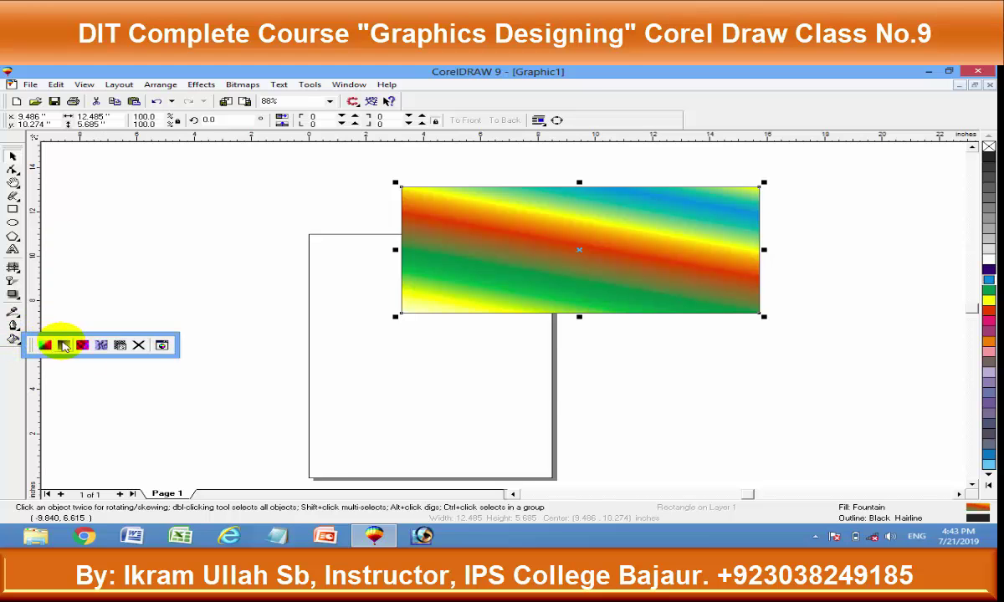
{"action": "left_click", "coordinate": [65, 345]}
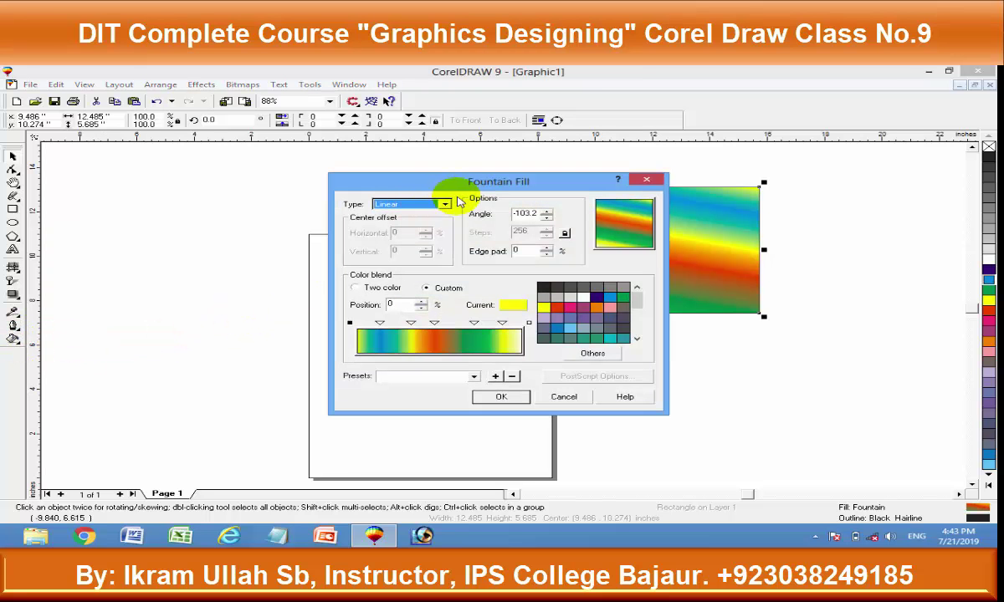
{"action": "left_click_drag", "start_coordinate": [444, 185], "coordinate": [242, 139]}
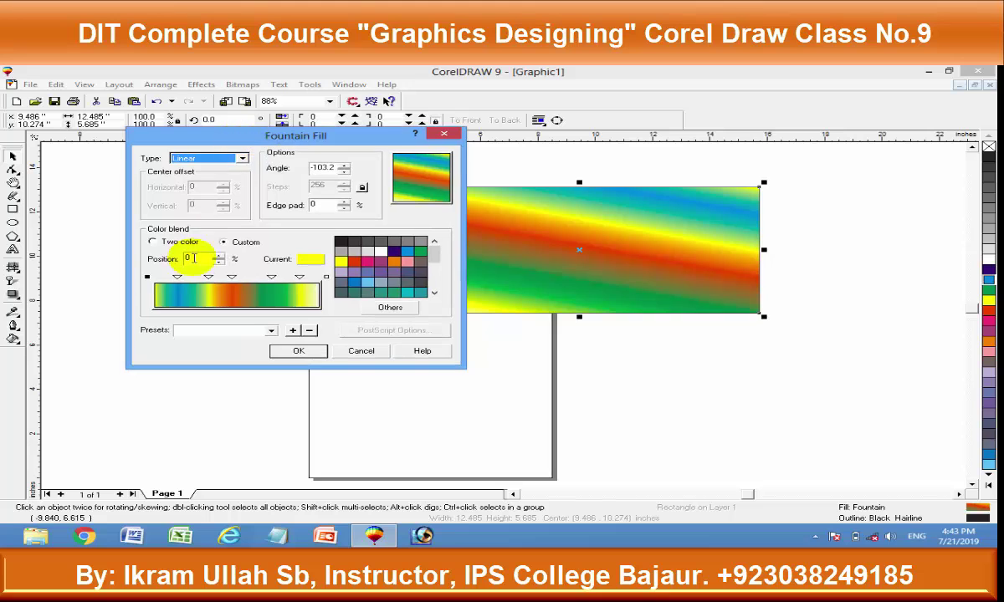
{"action": "left_click", "coordinate": [208, 276]}
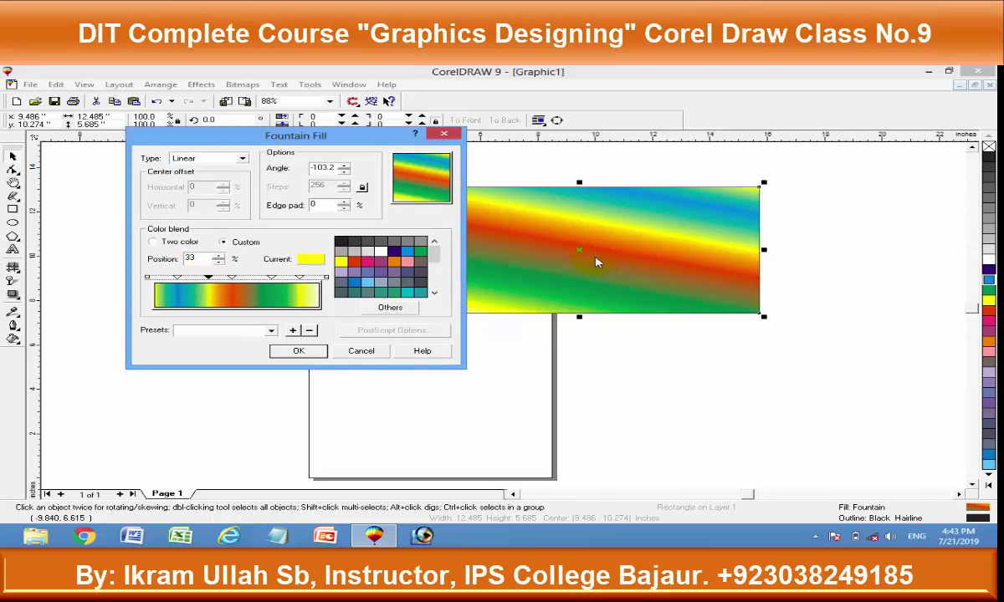
{"action": "left_click", "coordinate": [232, 279]}
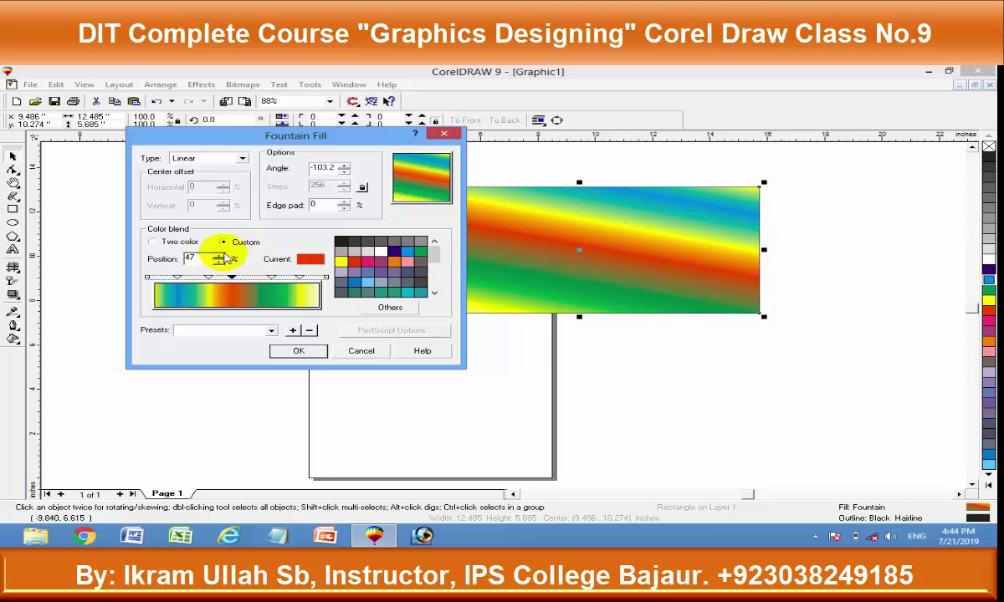
- Move the red point's position from 52 down through 42 and 22 to 17, then apply
{"action": "left_click", "coordinate": [198, 261]}
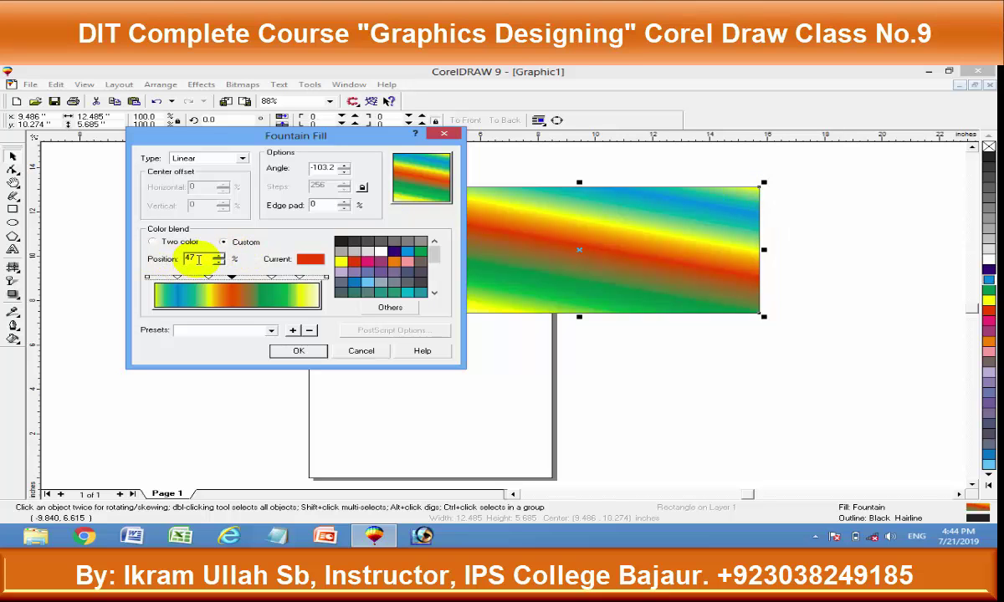
{"action": "type", "text": "52"}
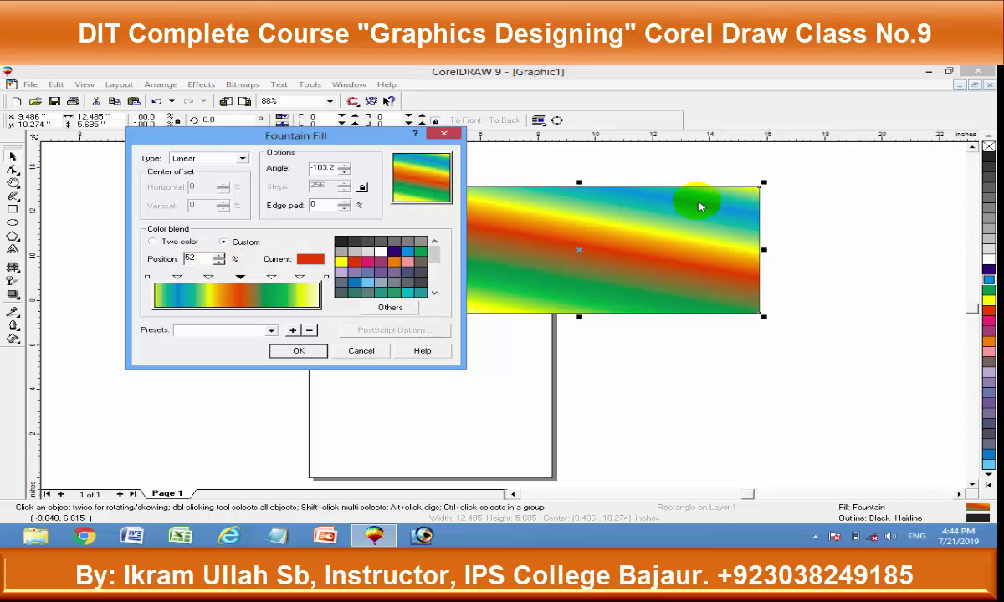
{"action": "left_click", "coordinate": [219, 264]}
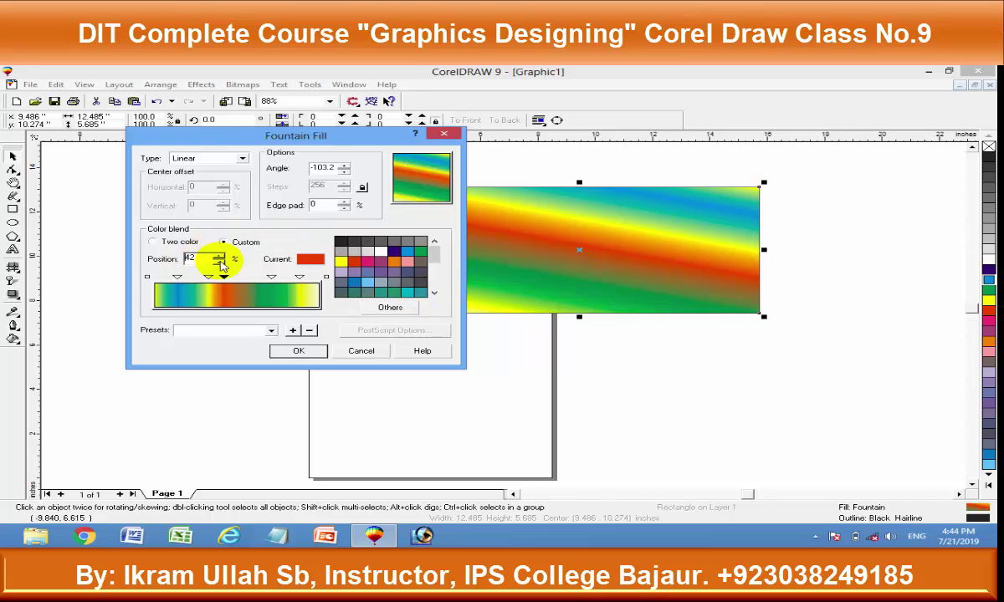
{"action": "left_click", "coordinate": [220, 265]}
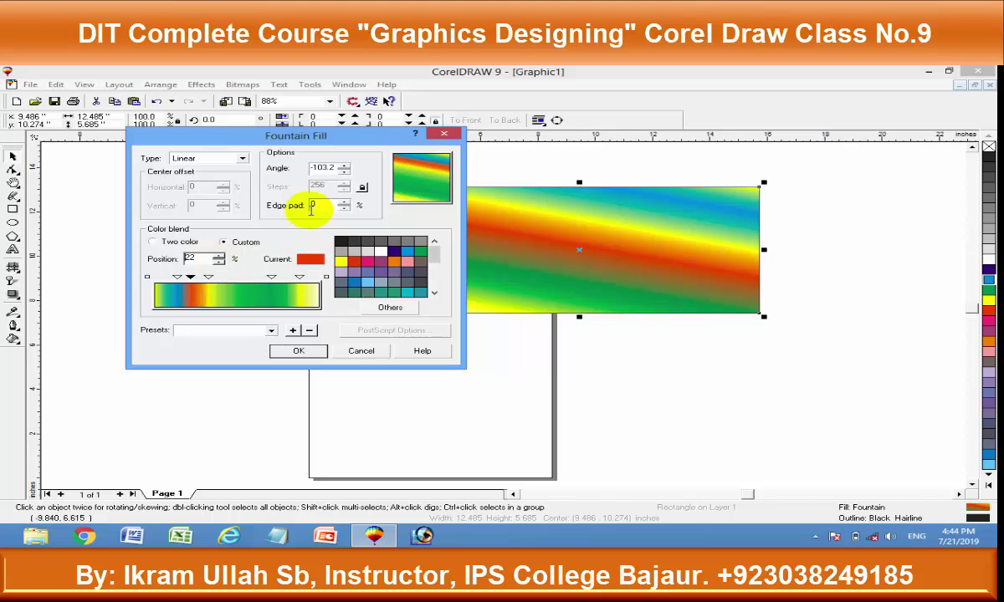
{"action": "left_click", "coordinate": [219, 264]}
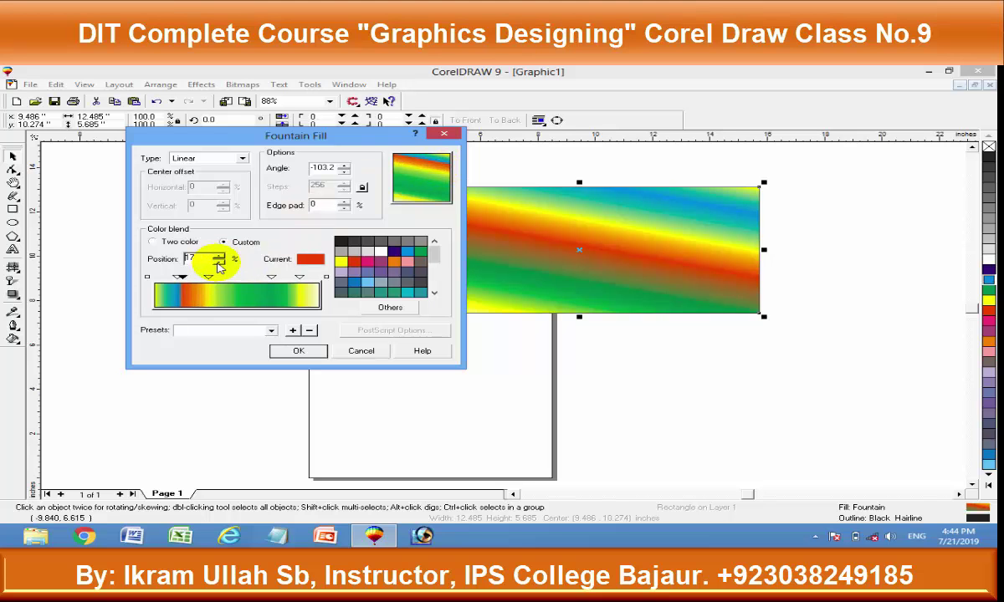
{"action": "left_click", "coordinate": [297, 350]}
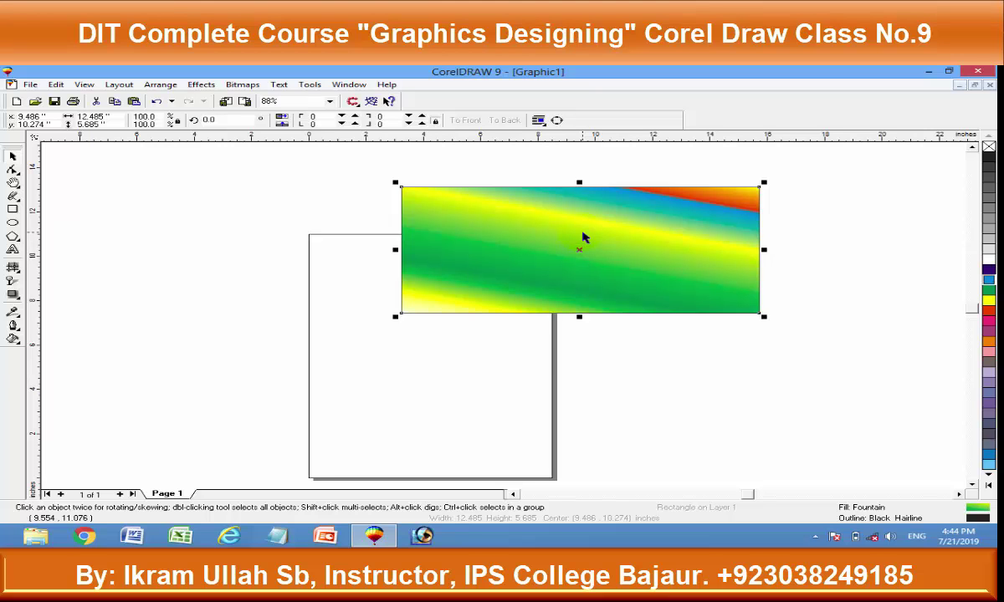
- Select the yellow-green gradient rectangle and open its fill options flyout
{"action": "left_click", "coordinate": [632, 209]}
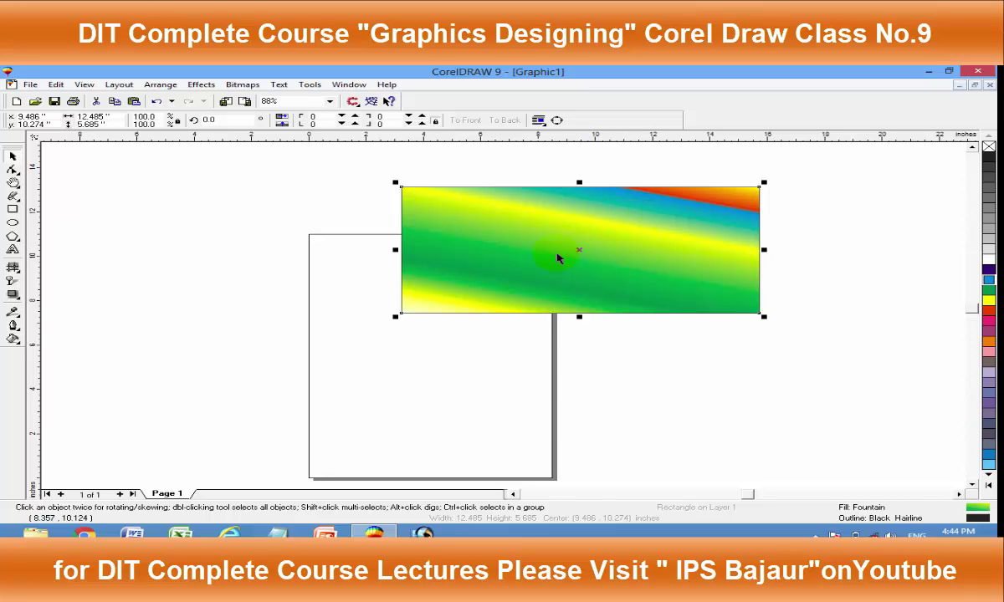
{"action": "left_click", "coordinate": [12, 338]}
- In the fountain fill settings, try edge pad values from 45% down to 0, ending at 20%
{"action": "left_click", "coordinate": [63, 346]}
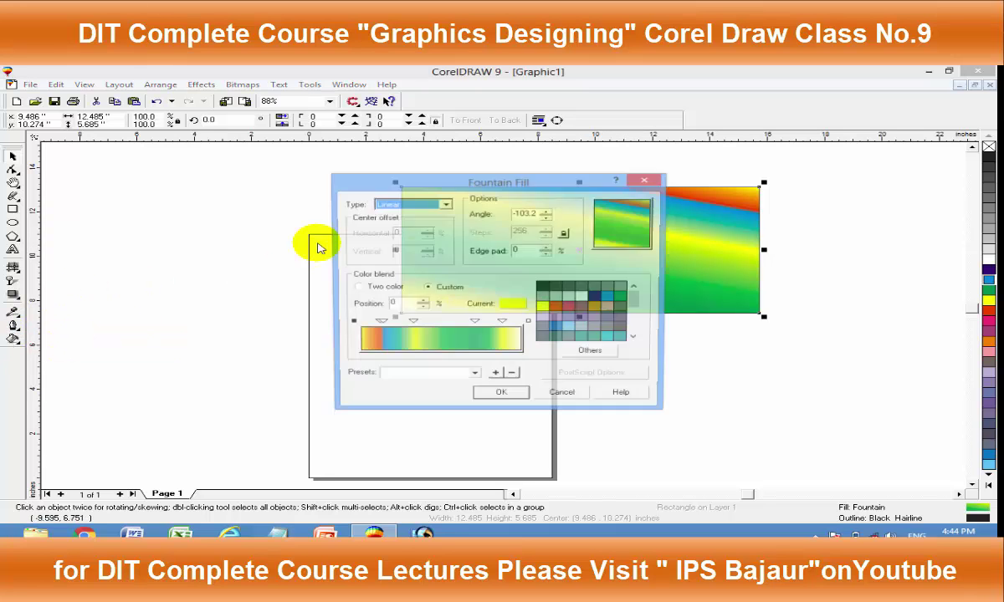
{"action": "left_click", "coordinate": [544, 248]}
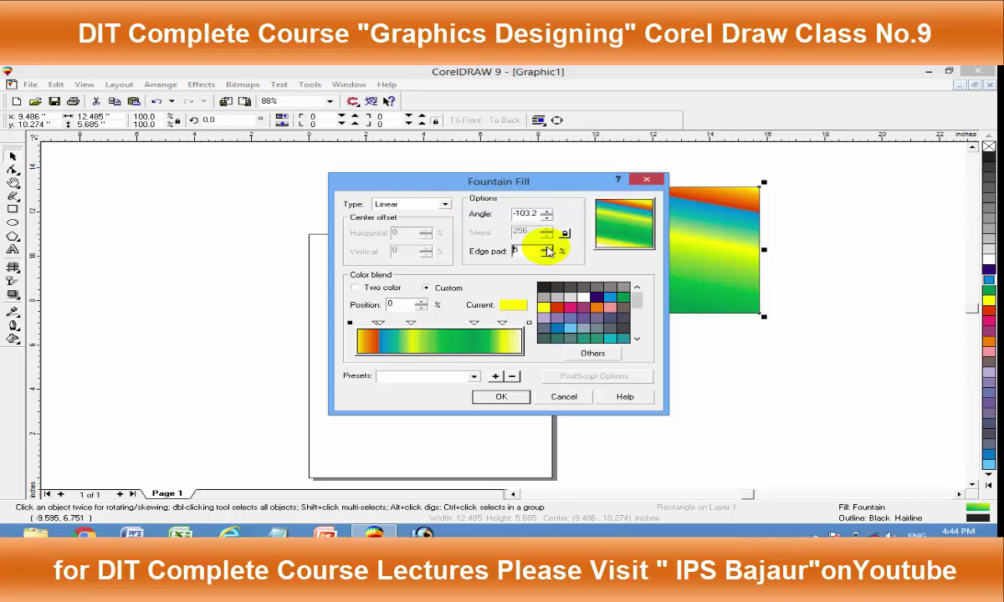
{"action": "left_click", "coordinate": [546, 248]}
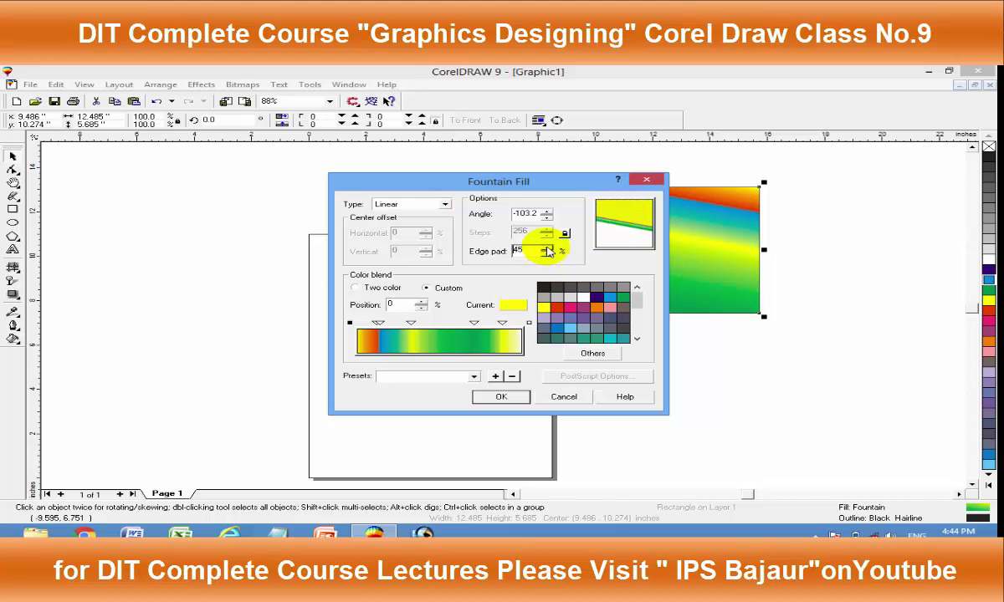
{"action": "left_click", "coordinate": [548, 254]}
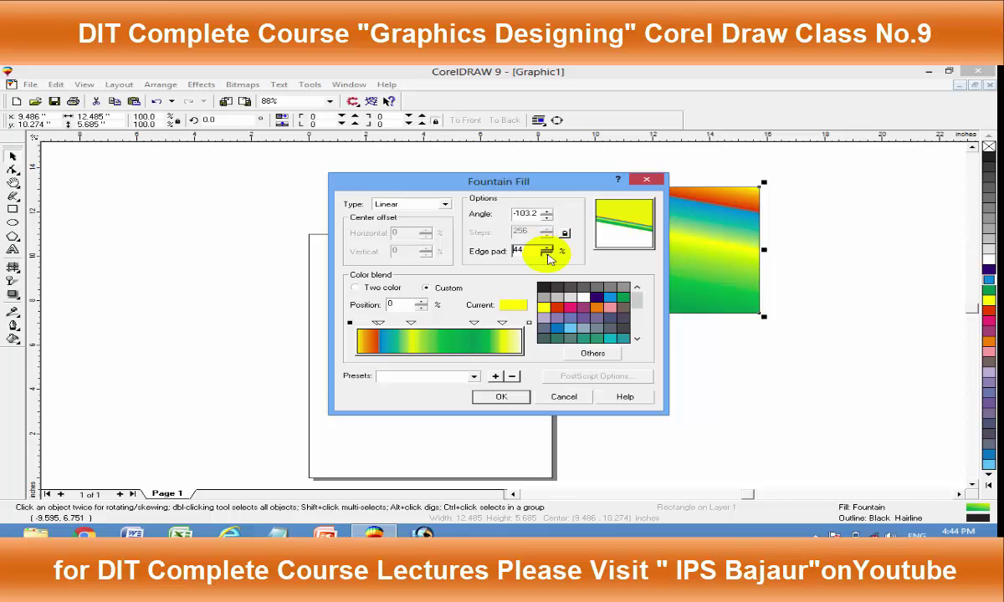
{"action": "left_click", "coordinate": [547, 253]}
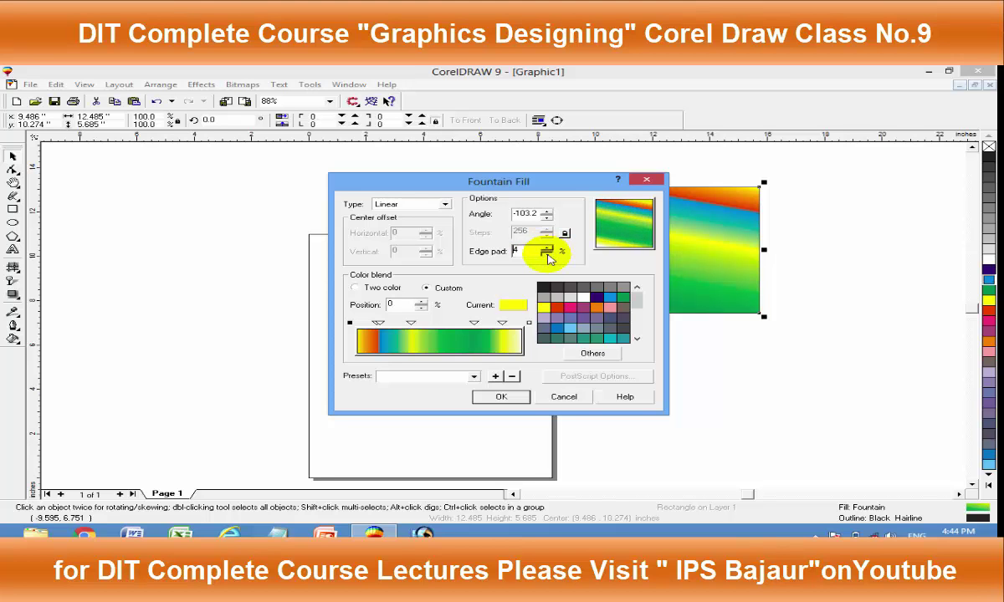
{"action": "left_click", "coordinate": [410, 324]}
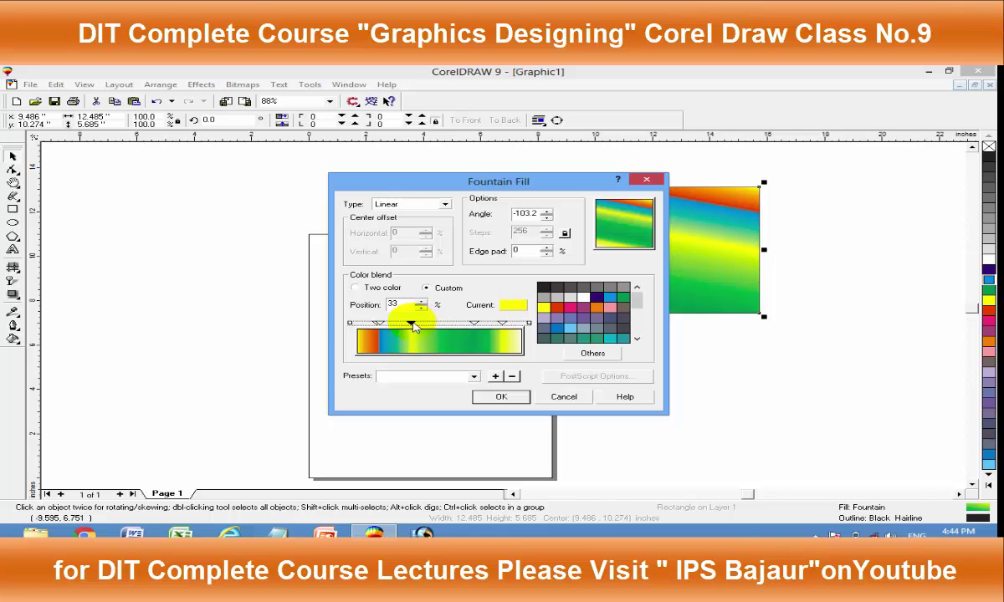
{"action": "left_click", "coordinate": [545, 248]}
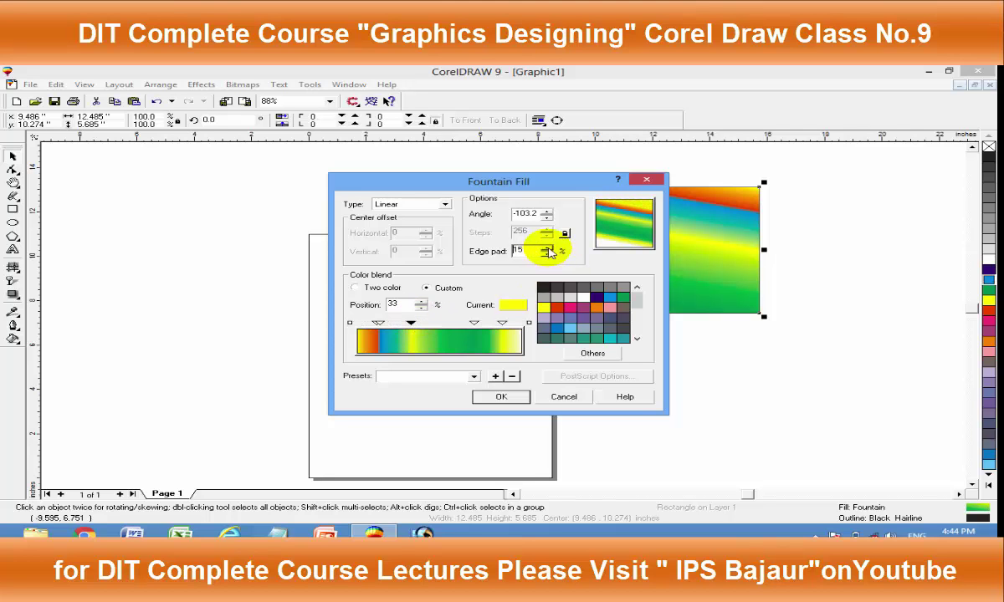
{"action": "left_click", "coordinate": [546, 247]}
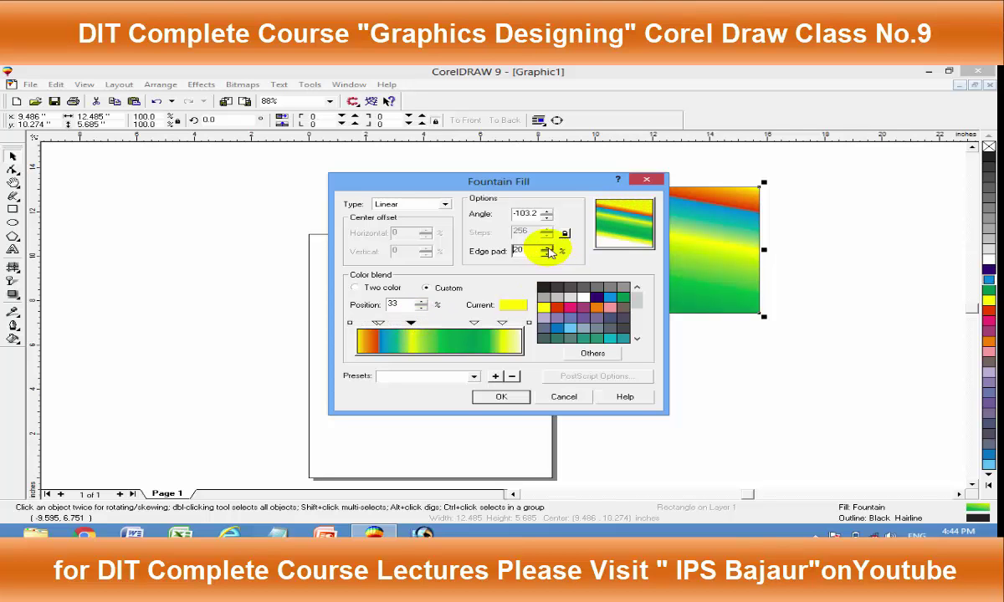
- Set the edge pad to 30% and the fill angle to 90 degrees
{"action": "left_click", "coordinate": [474, 323]}
{"action": "left_click", "coordinate": [546, 254]}
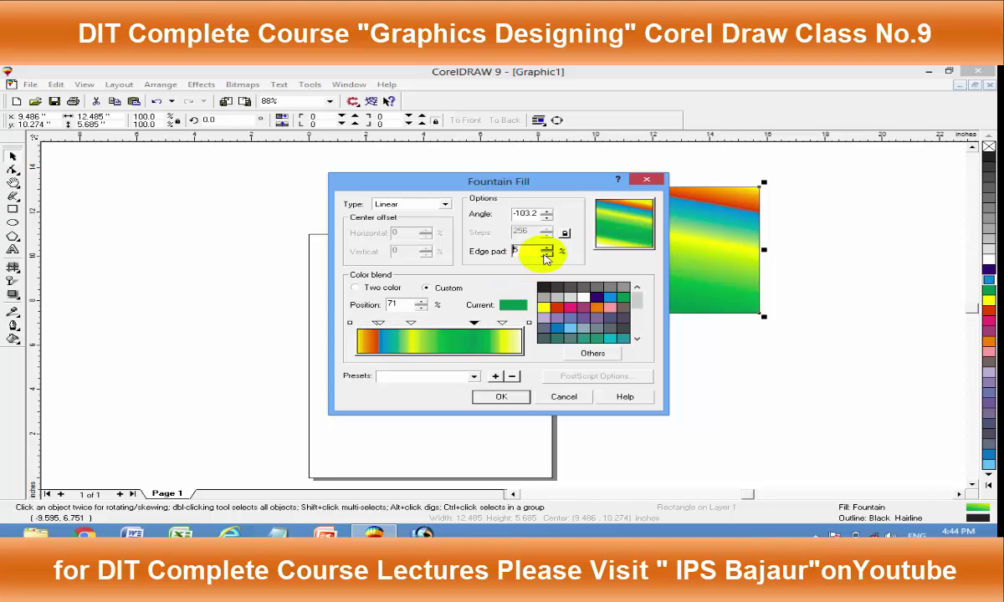
{"action": "left_click", "coordinate": [546, 247]}
{"action": "left_click", "coordinate": [546, 248]}
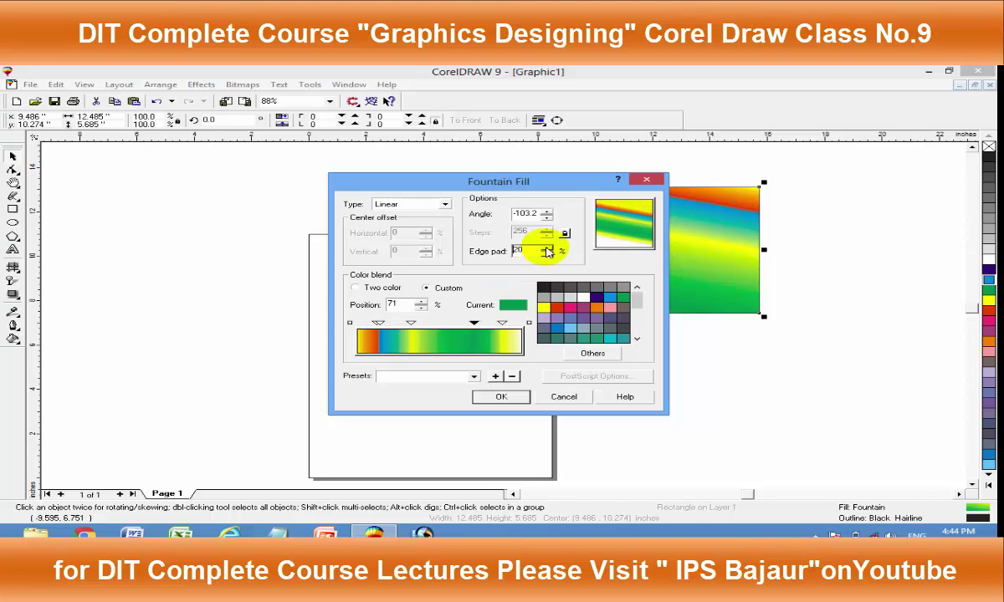
{"action": "left_click", "coordinate": [501, 323]}
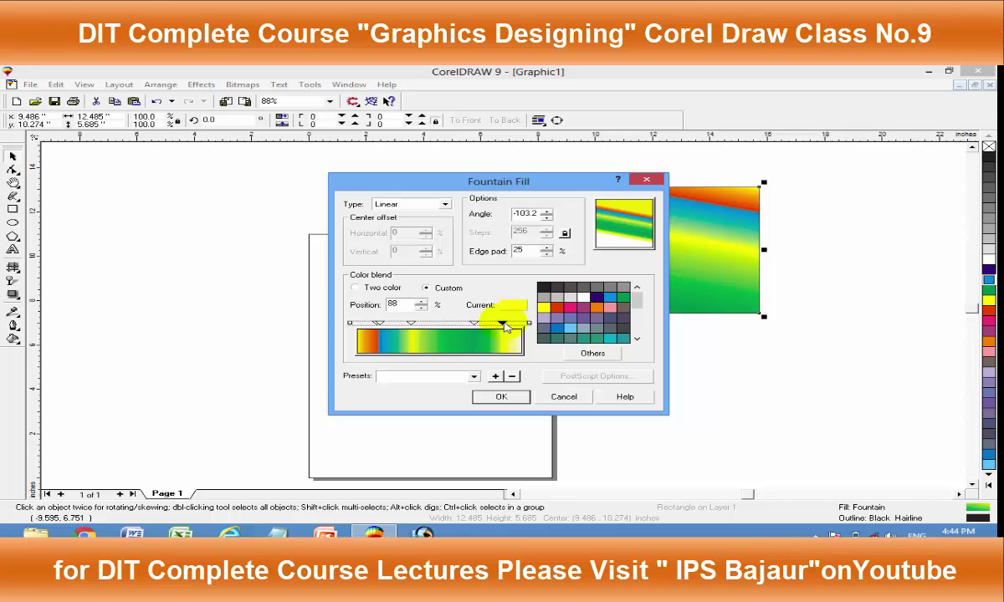
{"action": "left_click", "coordinate": [546, 254]}
{"action": "left_click", "coordinate": [546, 254]}
{"action": "left_click", "coordinate": [545, 247]}
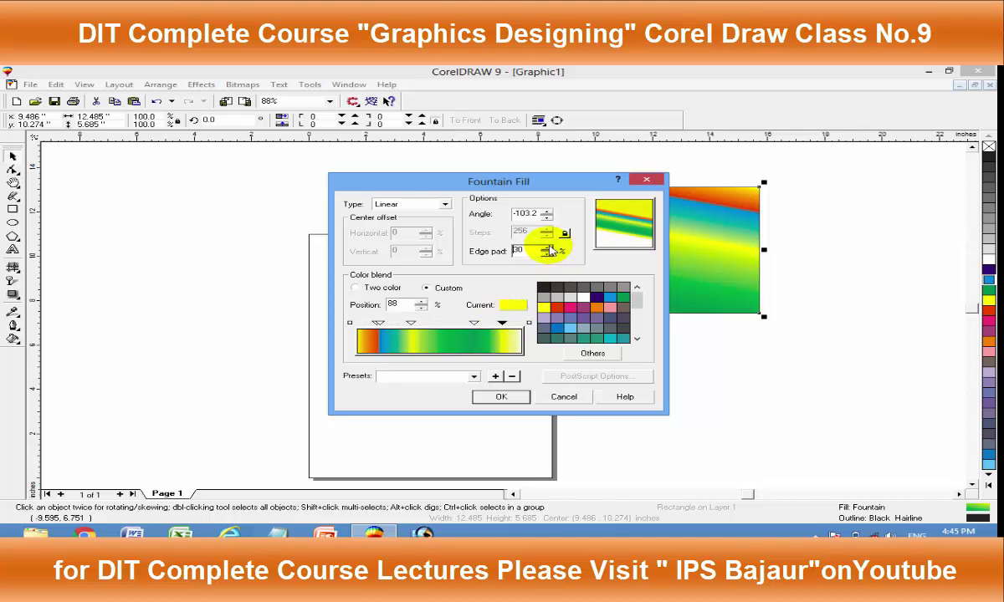
{"action": "left_click", "coordinate": [529, 323]}
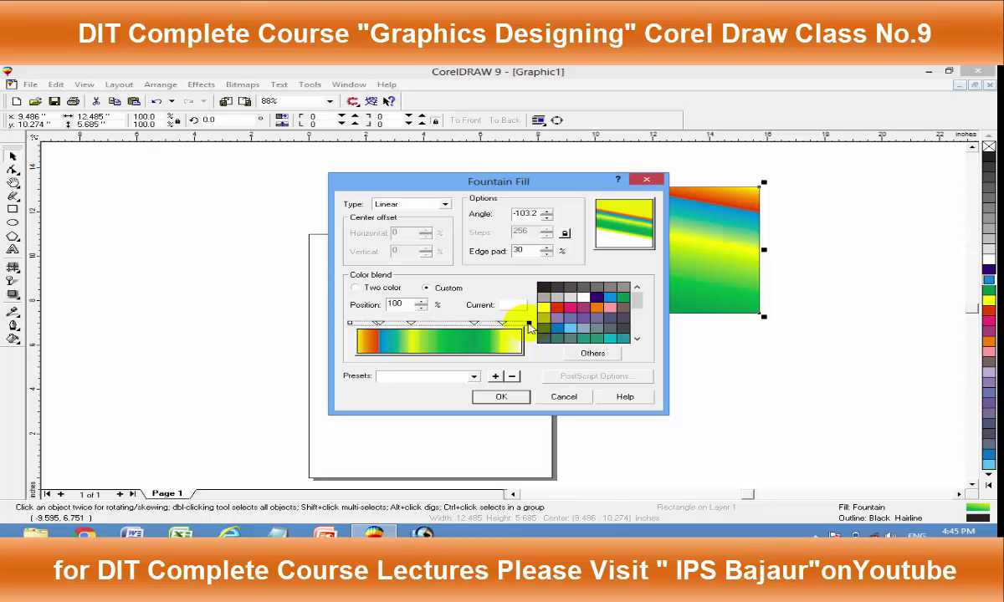
{"action": "mouse_move", "coordinate": [629, 231]}
{"action": "left_mouse_down"}
{"action": "mouse_move", "coordinate": [636, 222]}
{"action": "mouse_move", "coordinate": [624, 214]}
{"action": "left_mouse_up"}
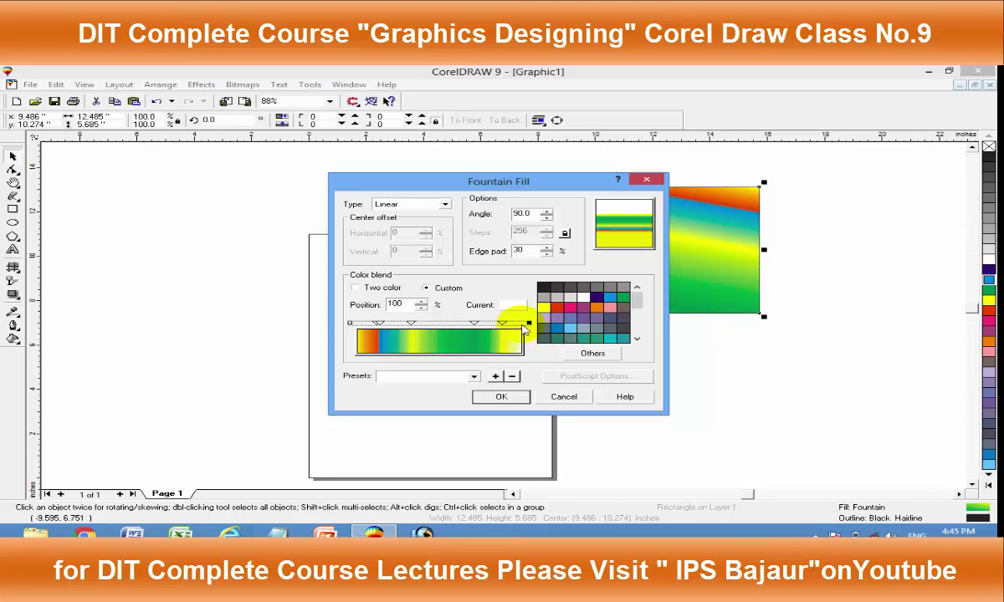
- Add a green colour point at 75% and a blue one at 26% to the blend
{"action": "left_click_drag", "start_coordinate": [581, 205], "coordinate": [623, 213]}
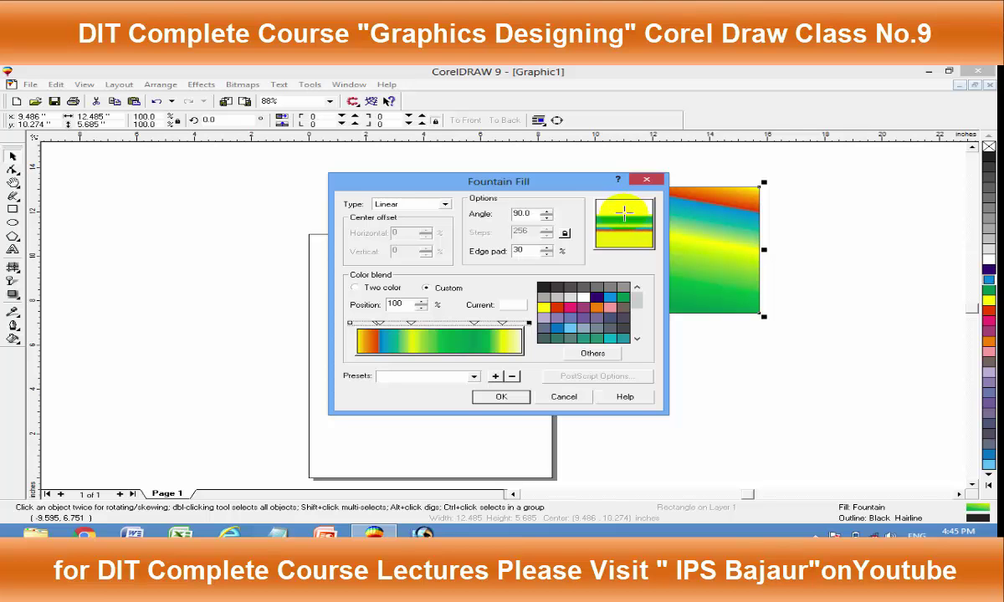
{"action": "left_click", "coordinate": [507, 323]}
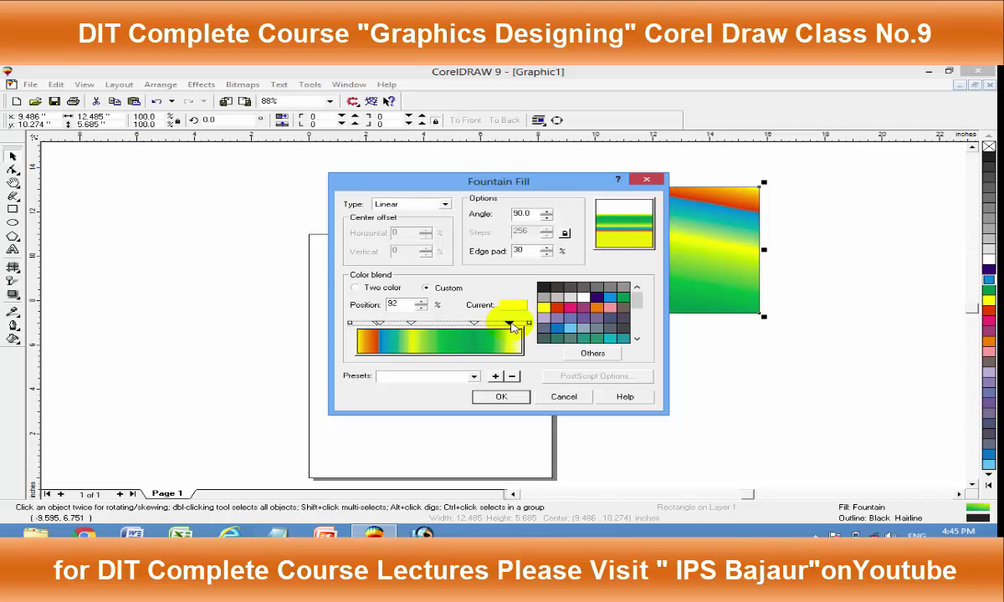
{"action": "left_click_drag", "start_coordinate": [411, 323], "coordinate": [421, 323]}
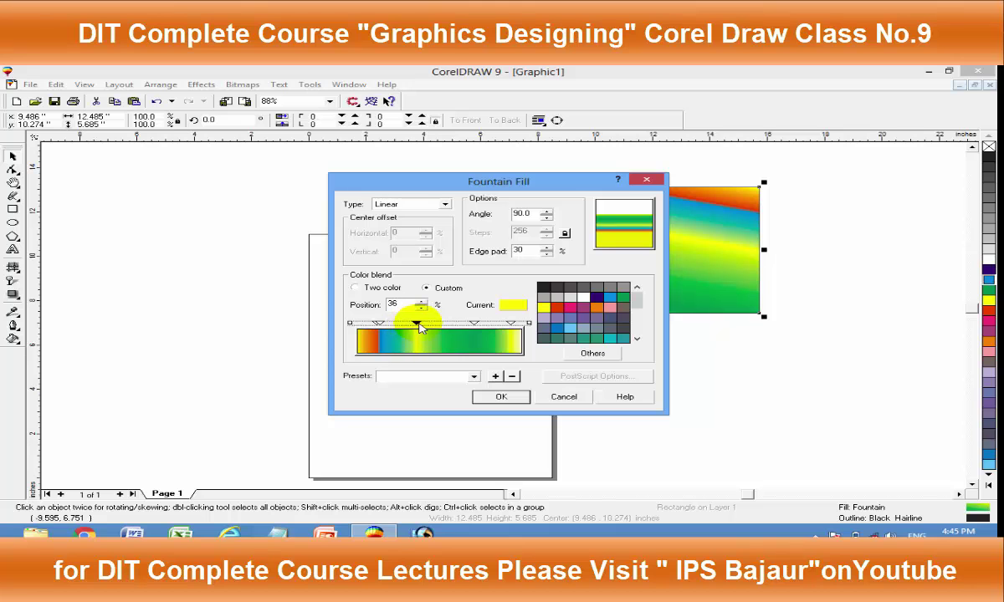
{"action": "double_click", "coordinate": [480, 323]}
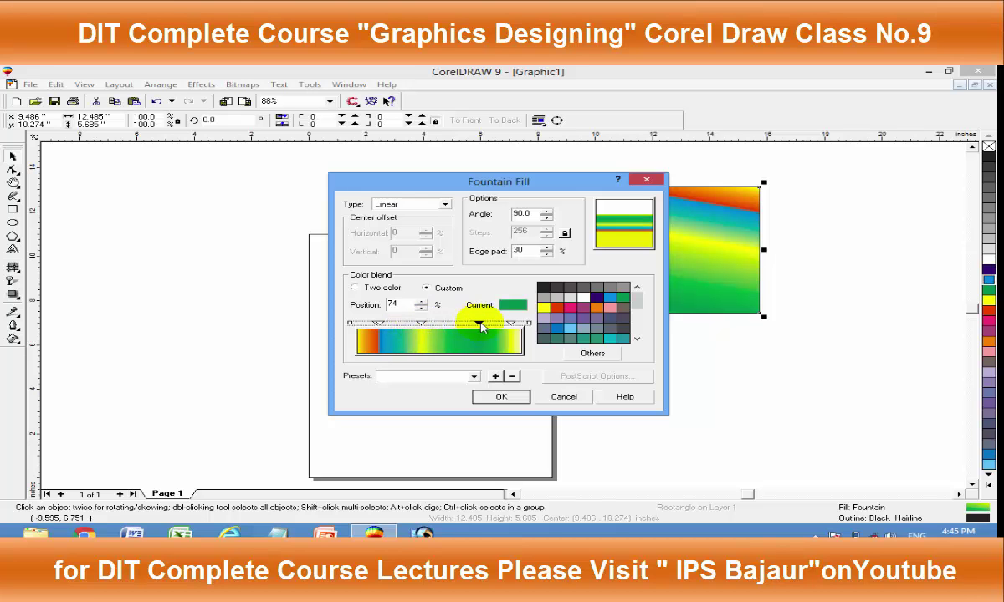
{"action": "double_click", "coordinate": [399, 323]}
{"action": "left_click", "coordinate": [556, 328]}
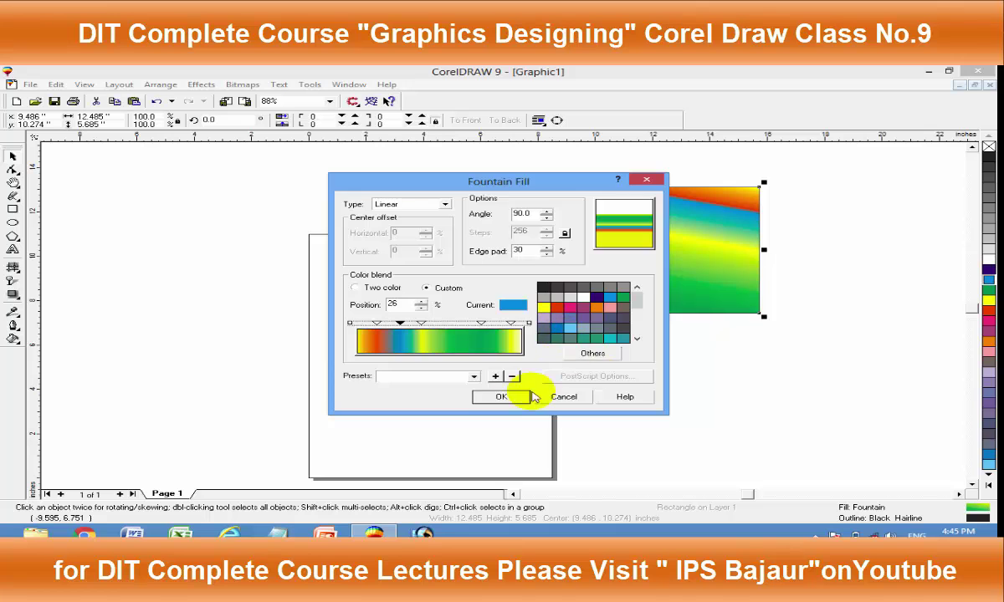
- Apply the fill to the rectangle and reopen the fountain fill settings
{"action": "left_click", "coordinate": [502, 396]}
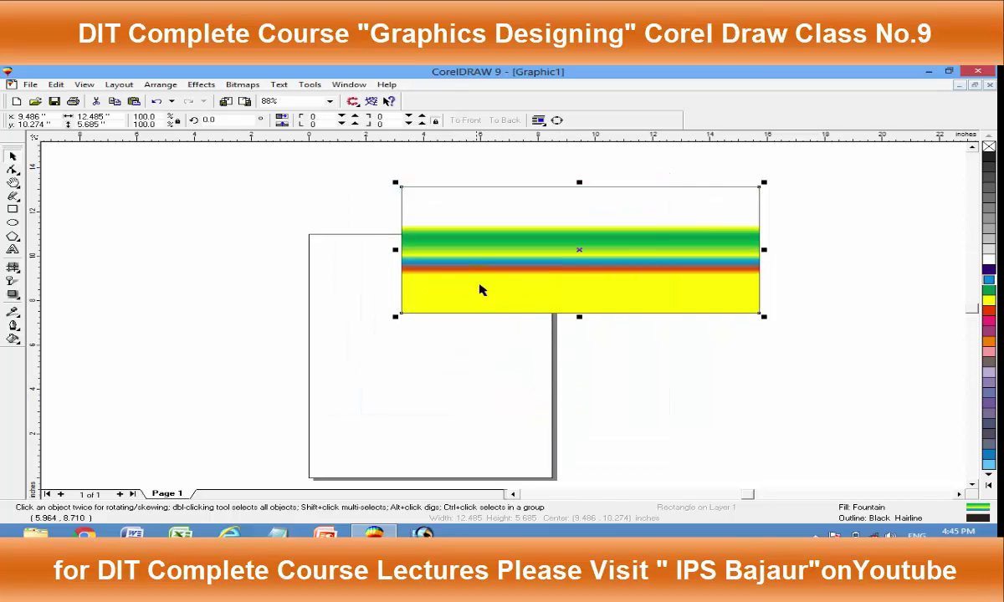
{"action": "left_click", "coordinate": [13, 338]}
{"action": "left_click", "coordinate": [60, 340]}
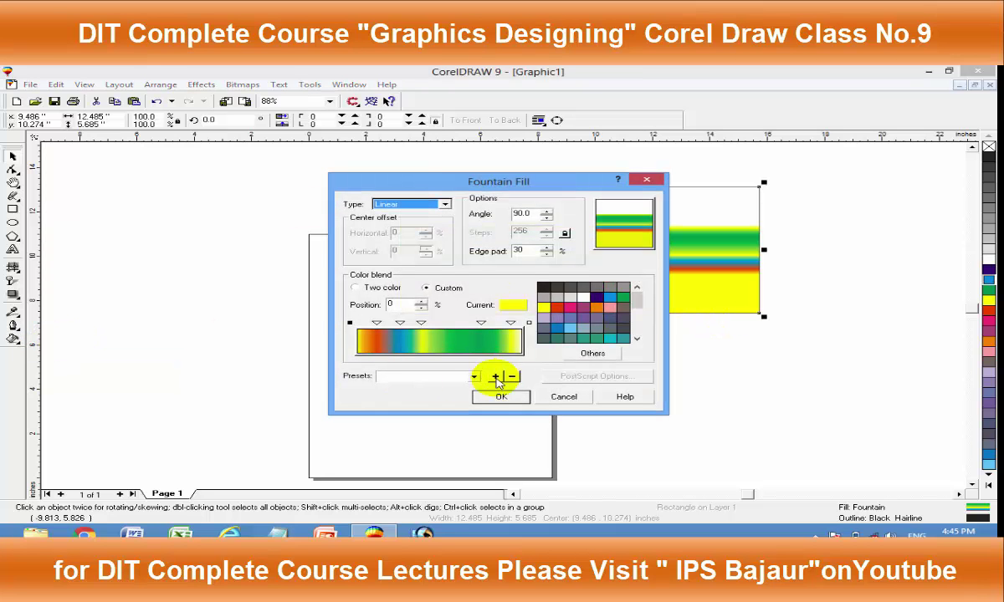
- Delete the red, blue, green and right inner colour points from the blend
{"action": "left_click", "coordinate": [481, 324]}
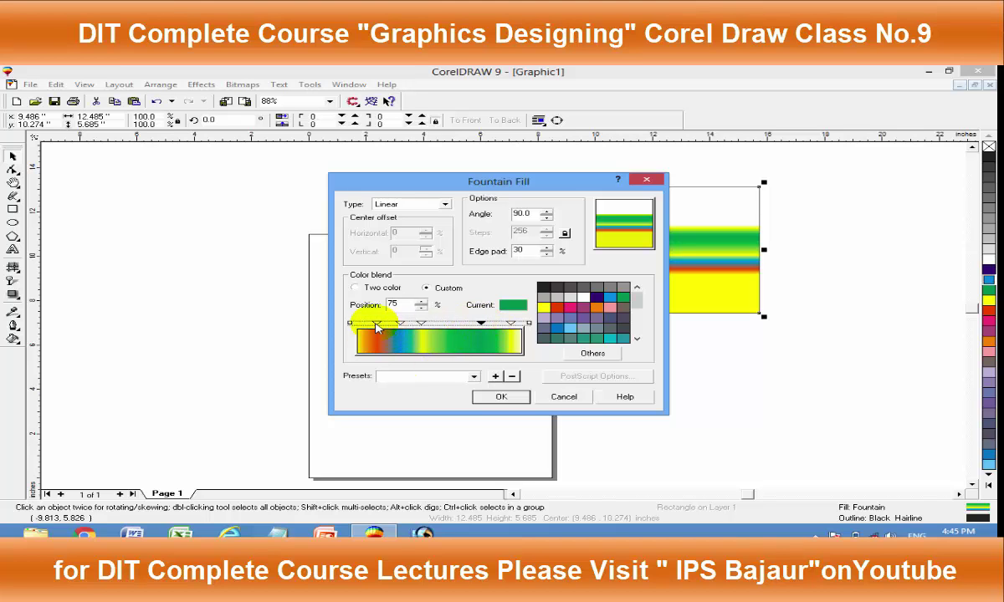
{"action": "left_click", "coordinate": [377, 324]}
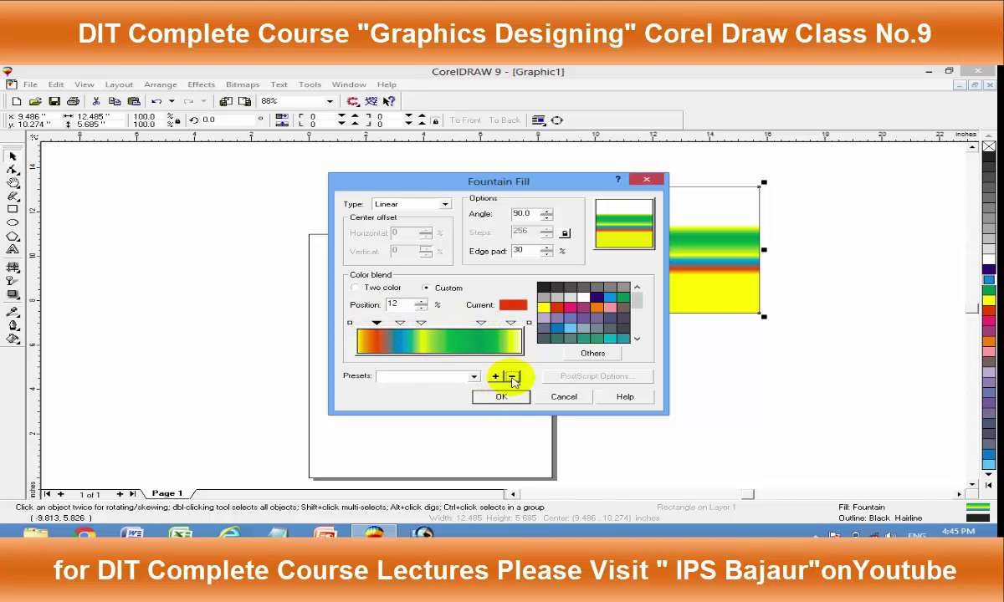
{"action": "left_click", "coordinate": [377, 324]}
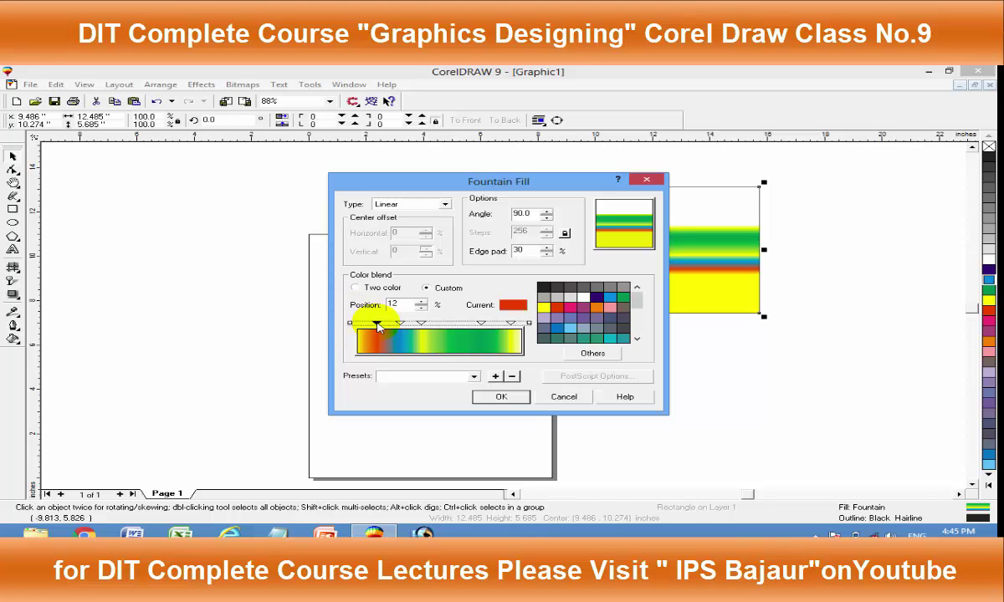
{"action": "left_click", "coordinate": [511, 376]}
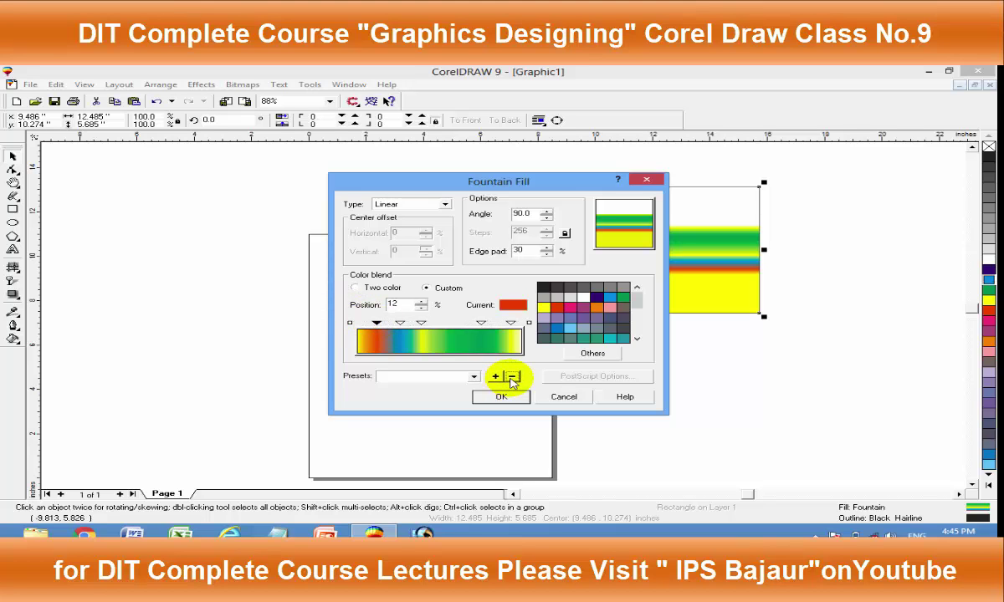
{"action": "mouse_move", "coordinate": [377, 323]}
{"action": "left_mouse_down"}
{"action": "mouse_move", "coordinate": [387, 324]}
{"action": "mouse_move", "coordinate": [382, 330]}
{"action": "left_mouse_up"}
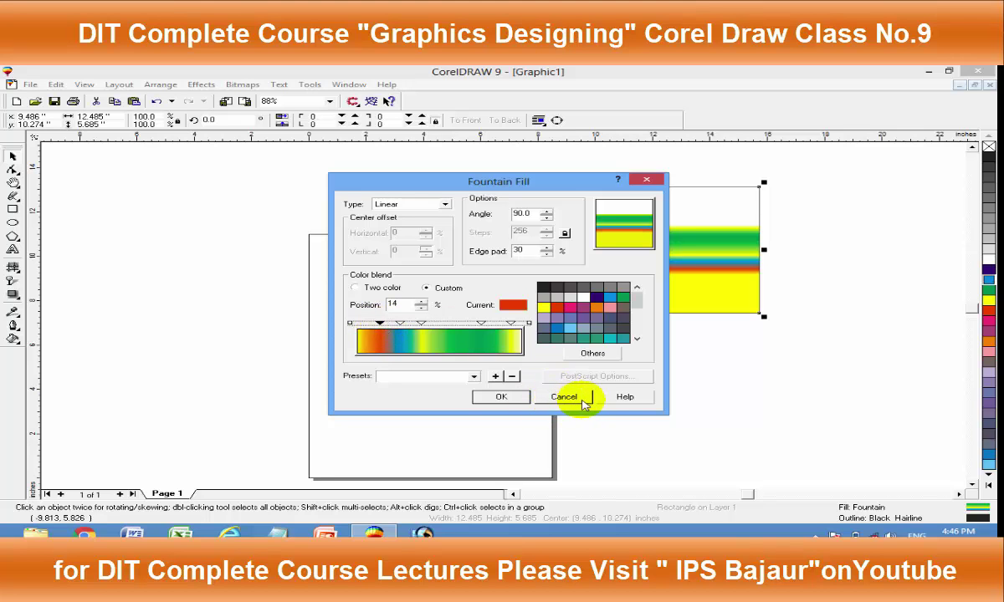
{"action": "double_click", "coordinate": [400, 324]}
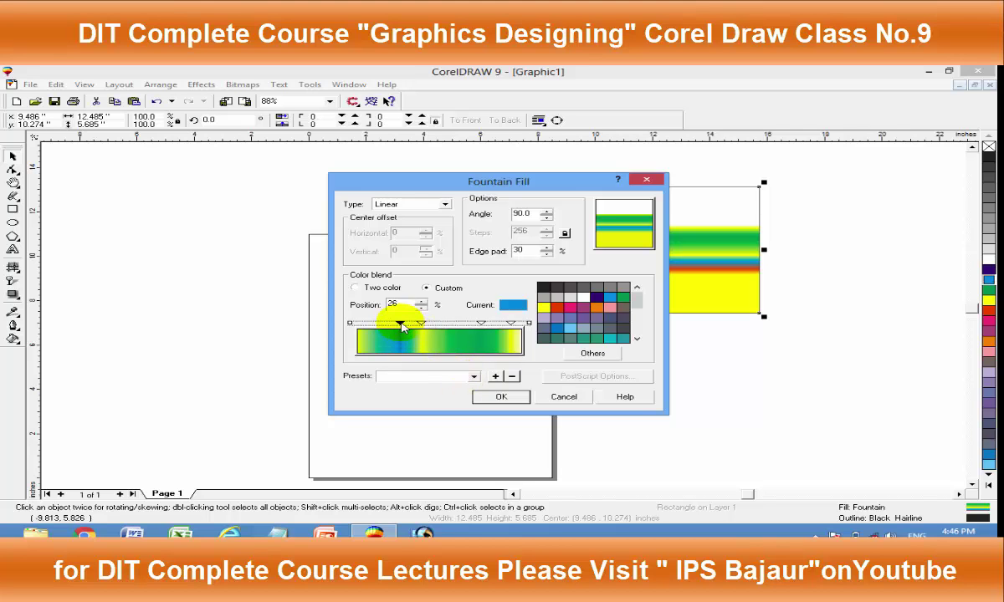
{"action": "double_click", "coordinate": [400, 324]}
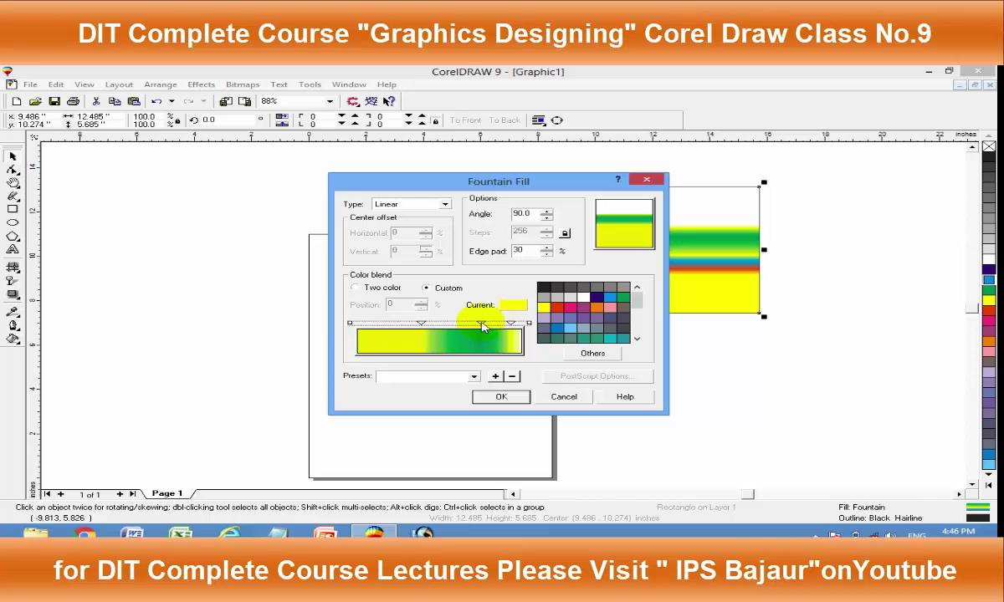
{"action": "double_click", "coordinate": [481, 324]}
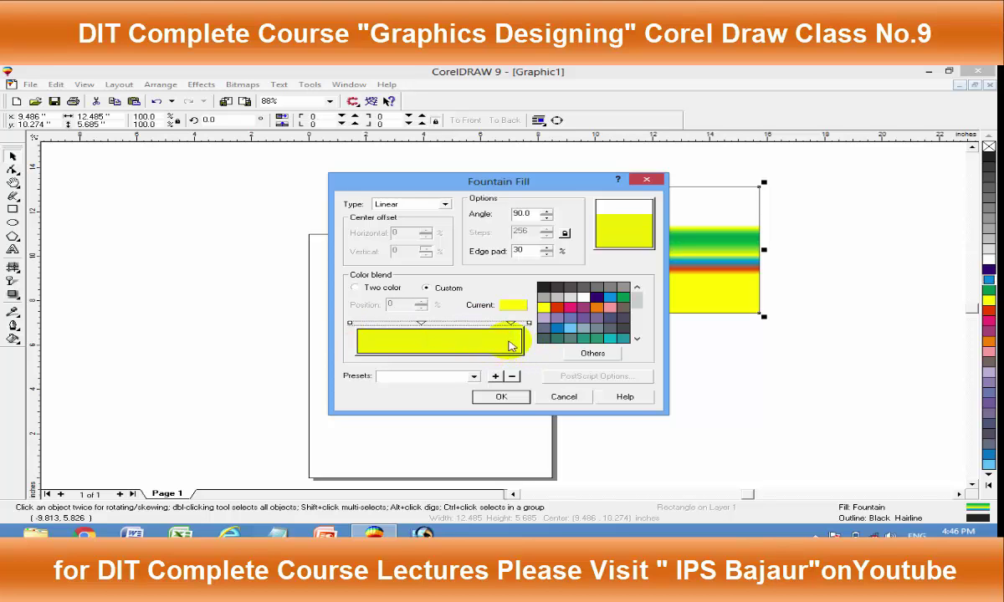
{"action": "double_click", "coordinate": [511, 324]}
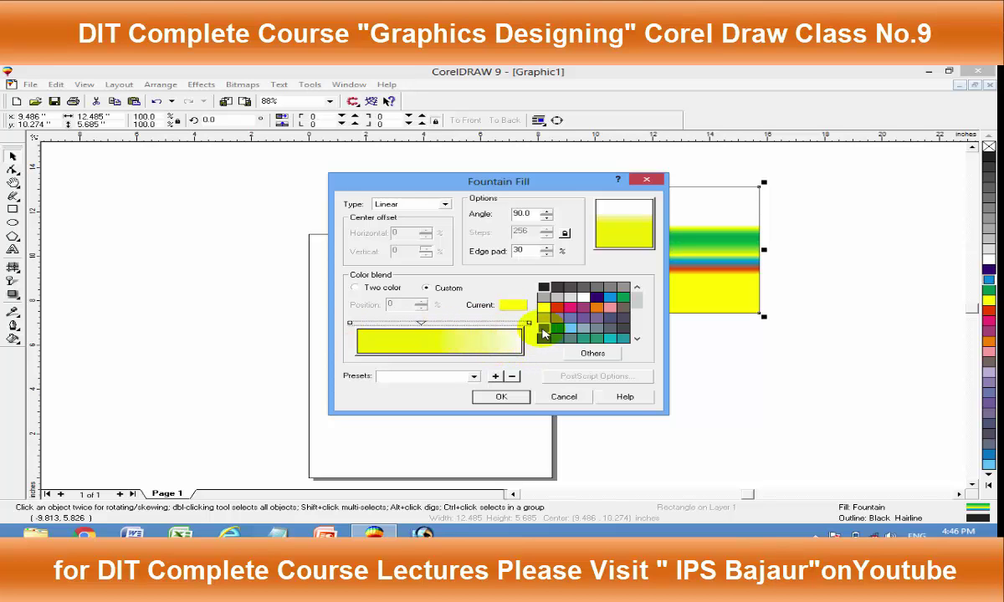
- Add a yellow colour point near the right end and make the end colour blue
{"action": "left_click", "coordinate": [528, 323]}
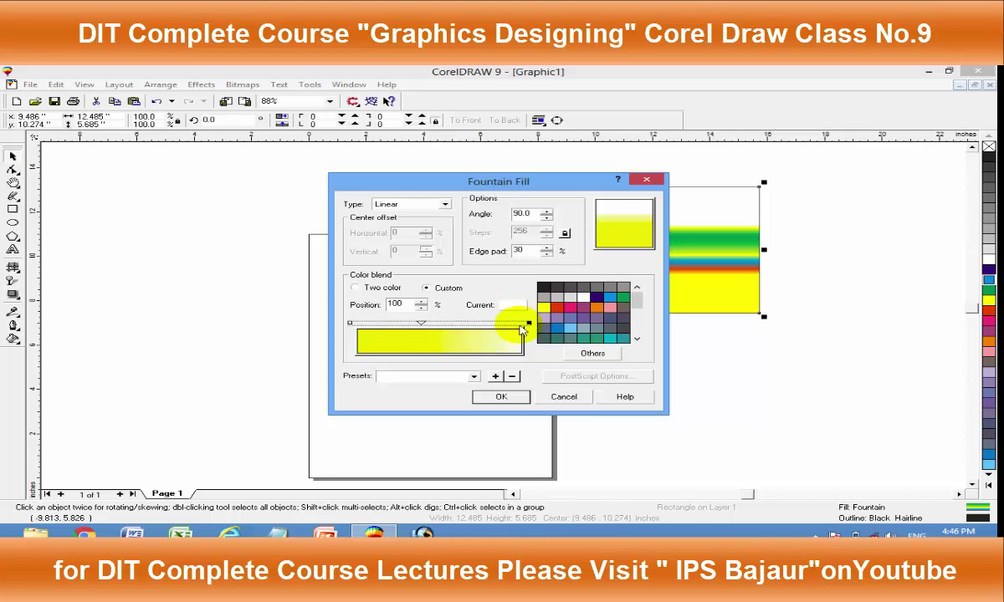
{"action": "double_click", "coordinate": [431, 324]}
{"action": "left_click_drag", "start_coordinate": [432, 324], "coordinate": [513, 325]}
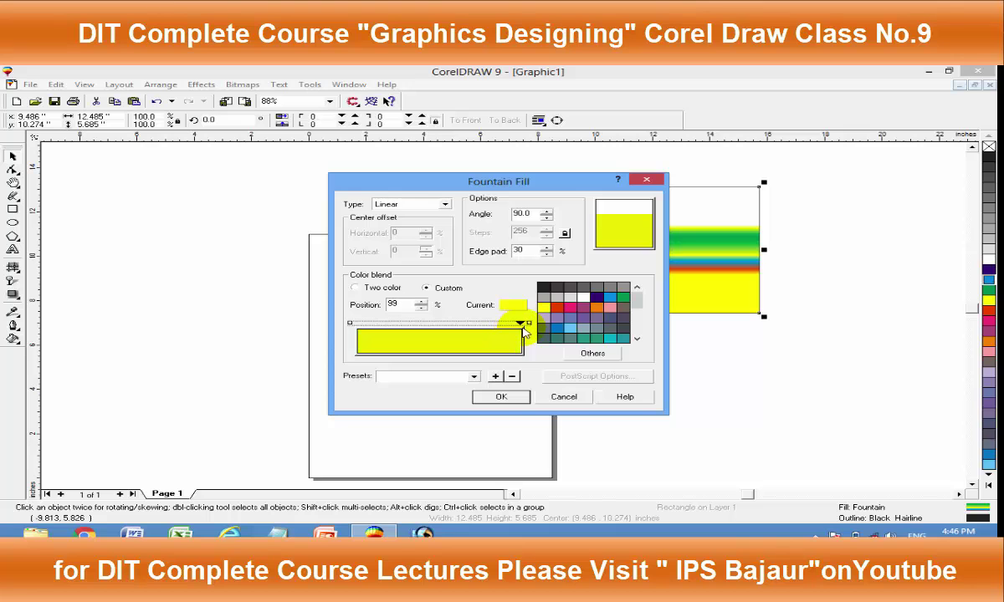
{"action": "left_click", "coordinate": [422, 308]}
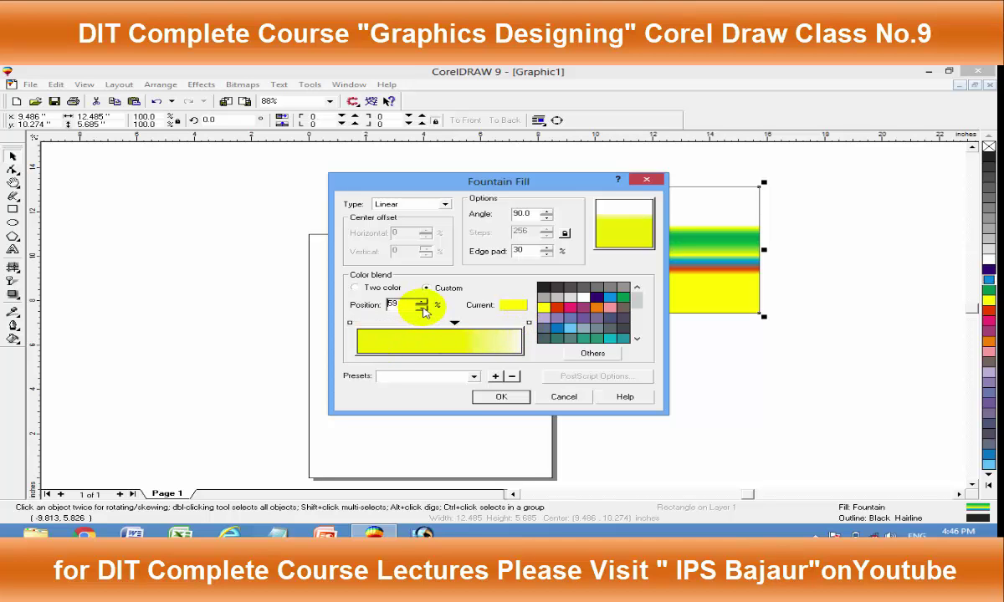
{"action": "left_click", "coordinate": [529, 323]}
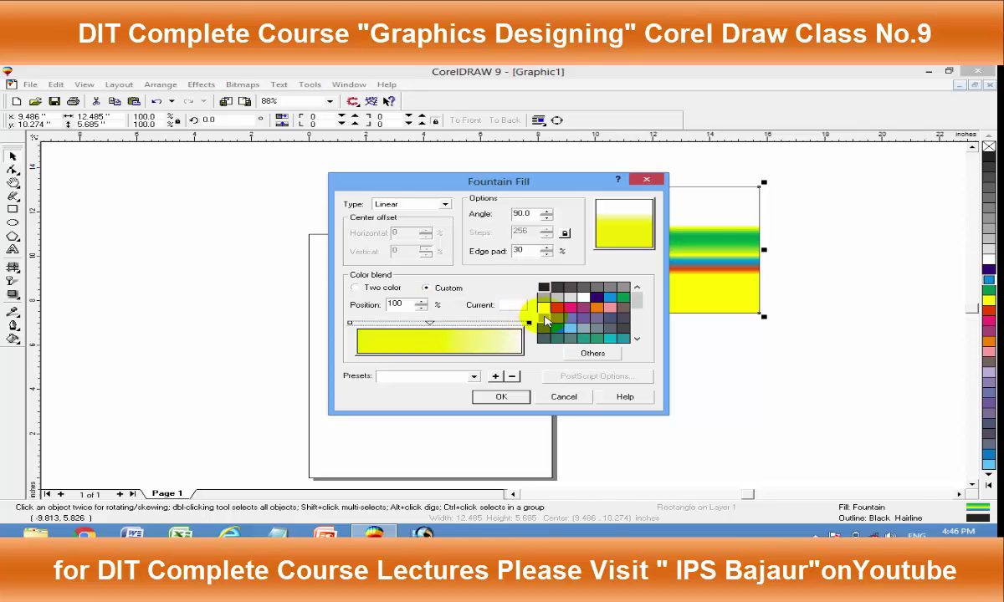
{"action": "left_click", "coordinate": [610, 297]}
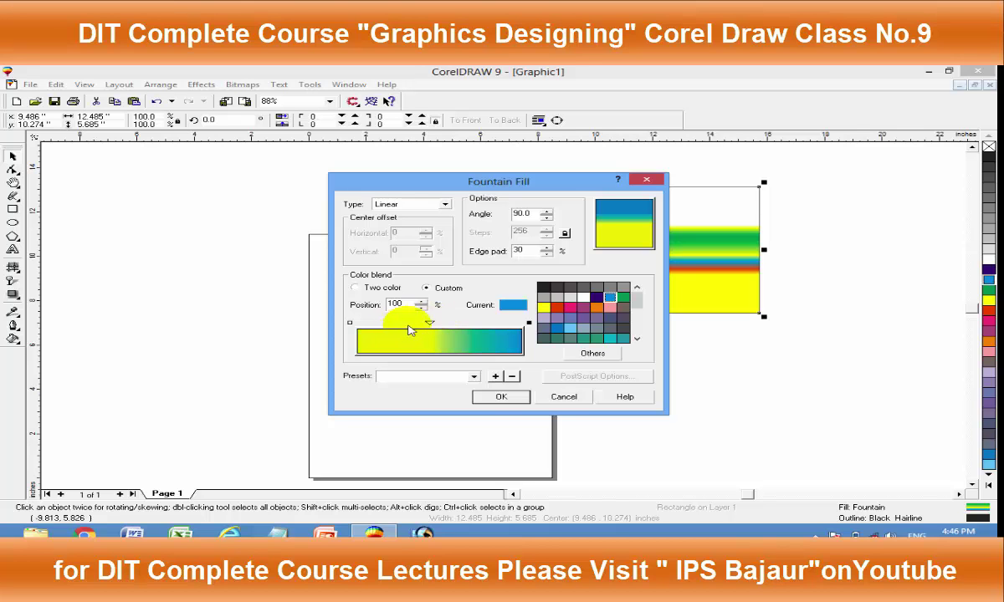
- Load the Cylinder - 17 fountain fill preset, after briefly trying Circular - Red 03
{"action": "left_click", "coordinate": [460, 376]}
{"action": "scroll", "coordinate": [452, 405], "scroll_direction": "down", "scroll_amount": 2}
{"action": "scroll", "coordinate": [435, 414], "scroll_direction": "down", "scroll_amount": 3}
{"action": "left_click", "coordinate": [426, 418]}
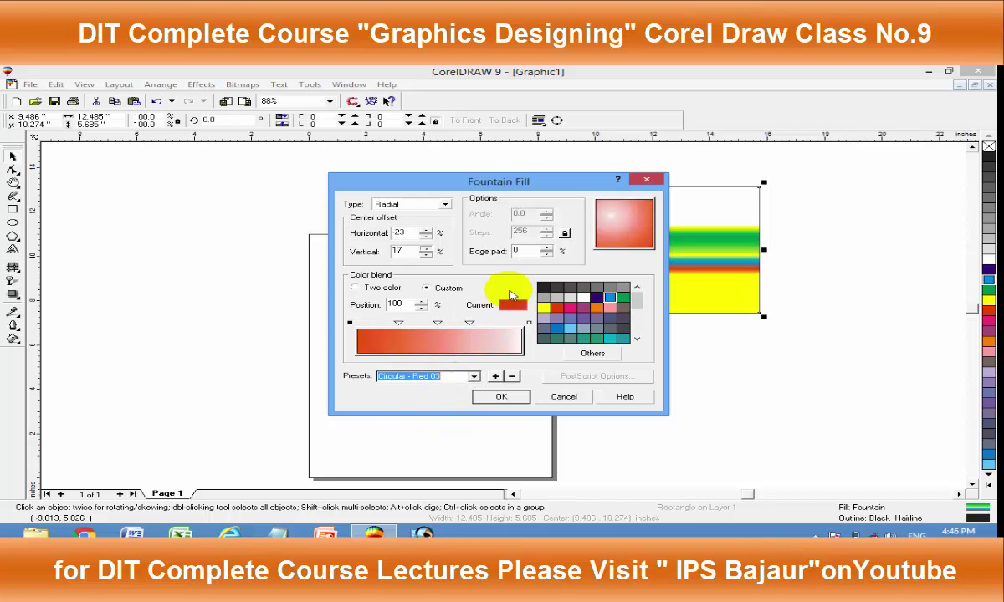
{"action": "left_click", "coordinate": [474, 377]}
{"action": "scroll", "coordinate": [452, 406], "scroll_direction": "down", "scroll_amount": 3}
{"action": "left_click", "coordinate": [451, 406]}
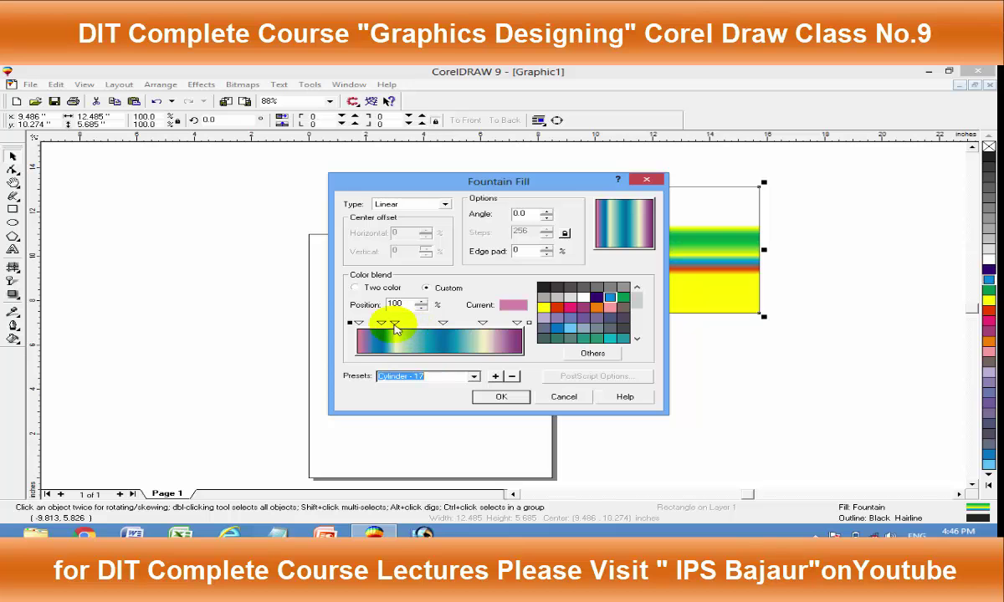
- Delete the dark purple colour point at 23% and the light colour point
{"action": "left_click", "coordinate": [394, 323]}
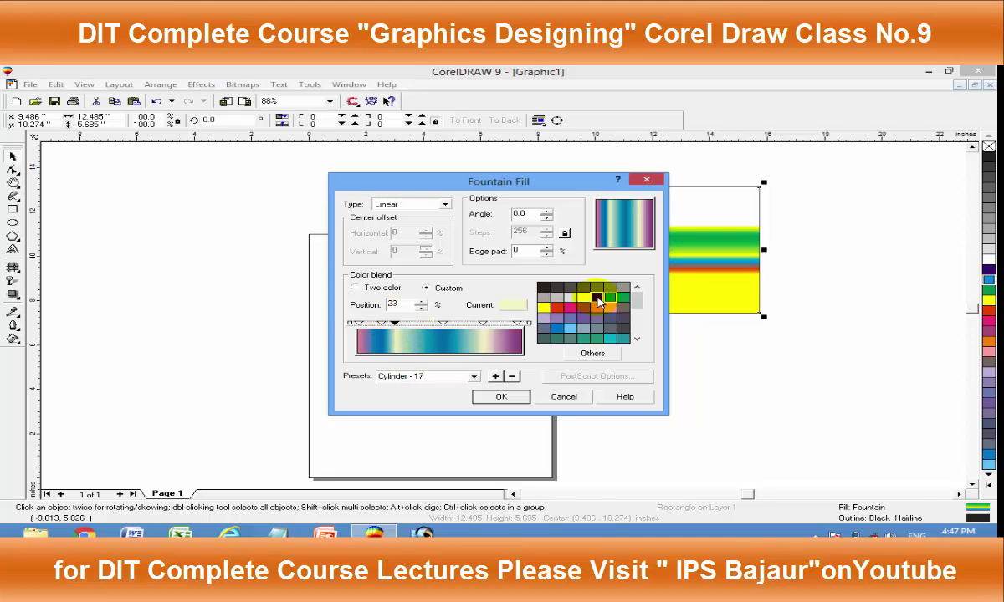
{"action": "left_click", "coordinate": [597, 297]}
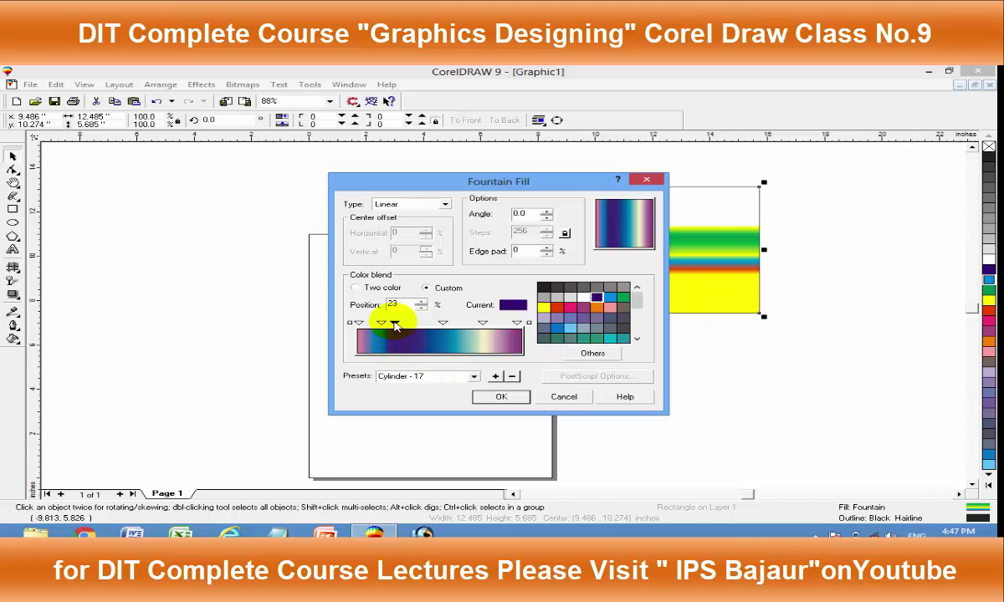
{"action": "double_click", "coordinate": [394, 323]}
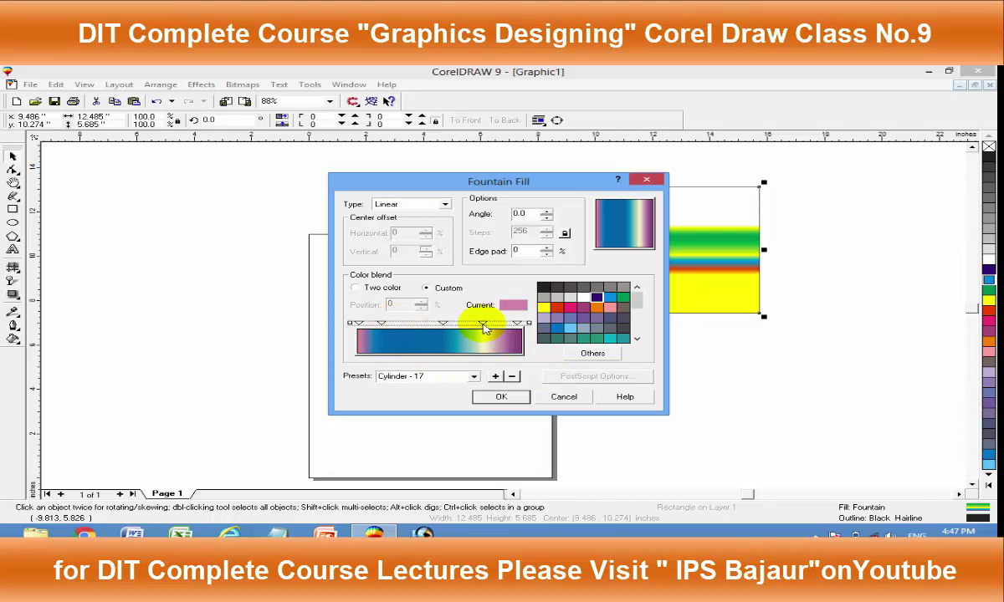
{"action": "double_click", "coordinate": [483, 324]}
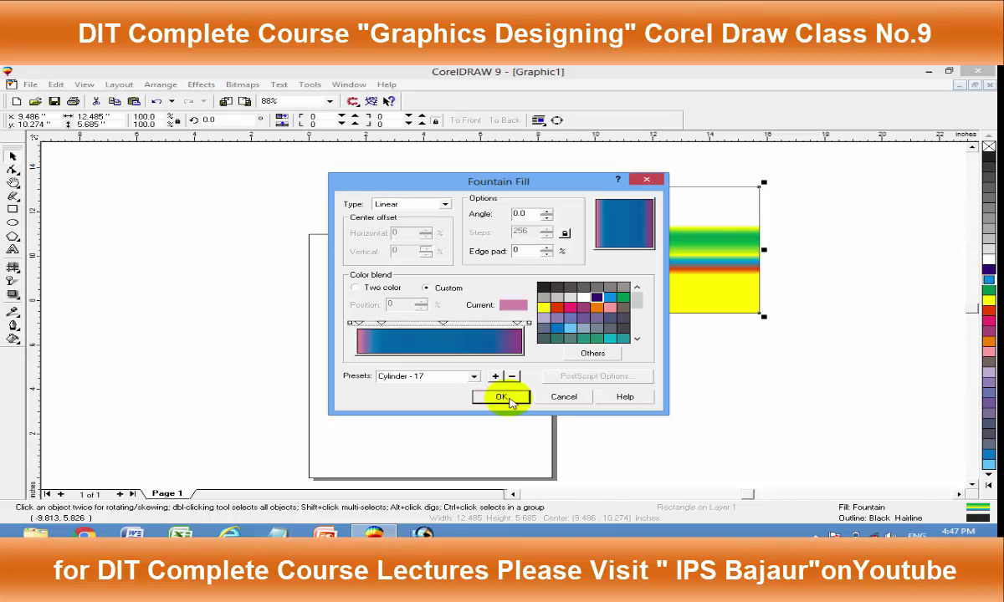
- Apply the edited pink-blue-purple gradient to the rectangle
{"action": "left_click", "coordinate": [518, 401]}
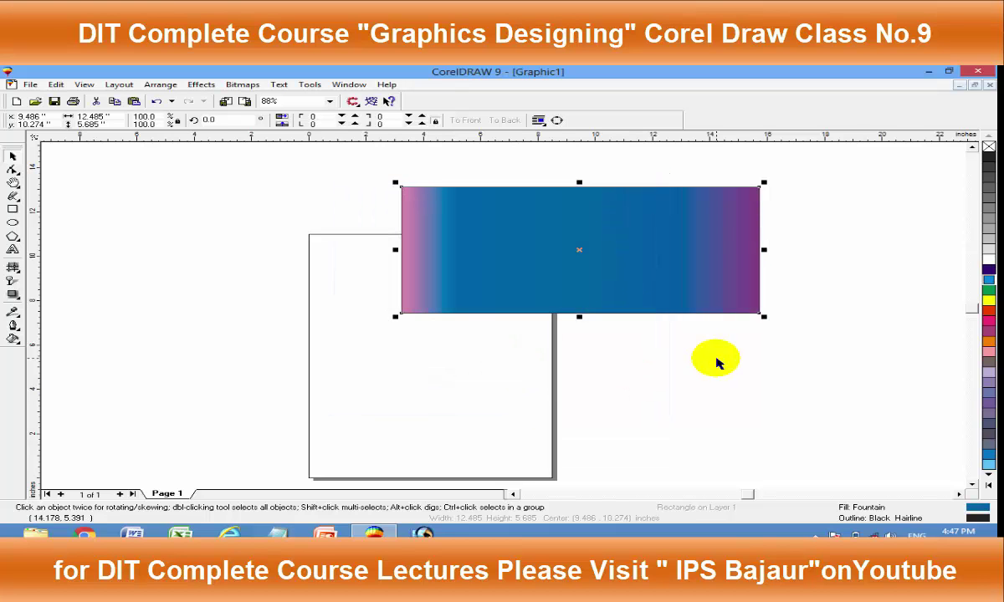
{"action": "left_click", "coordinate": [556, 288]}
{"action": "left_click", "coordinate": [13, 339]}
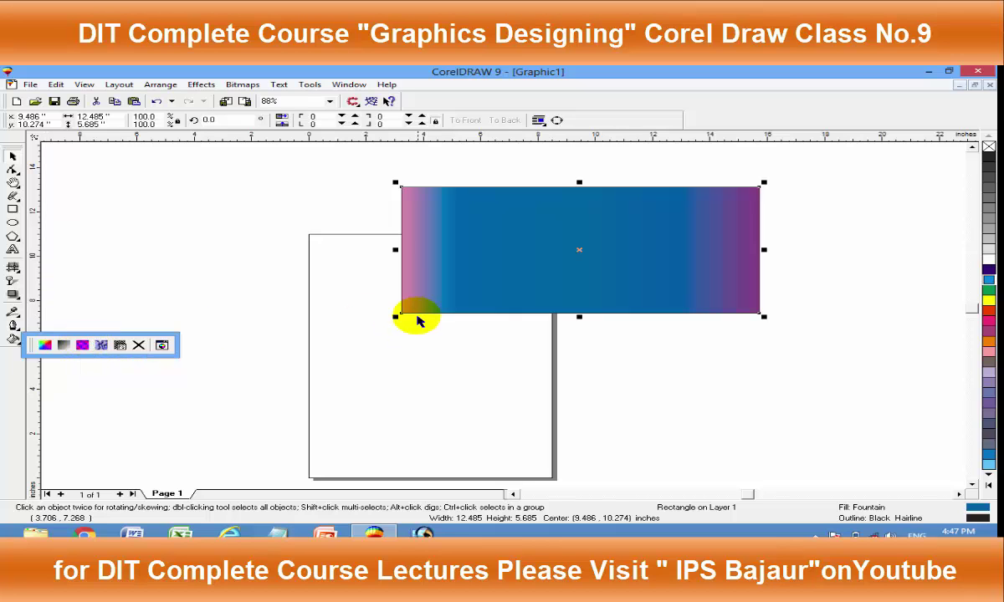
- Delete the rectangle, restore it with Ctrl+Z, and reopen the fountain fill settings
{"action": "left_click", "coordinate": [506, 282]}
{"action": "key", "text": "Delete"}
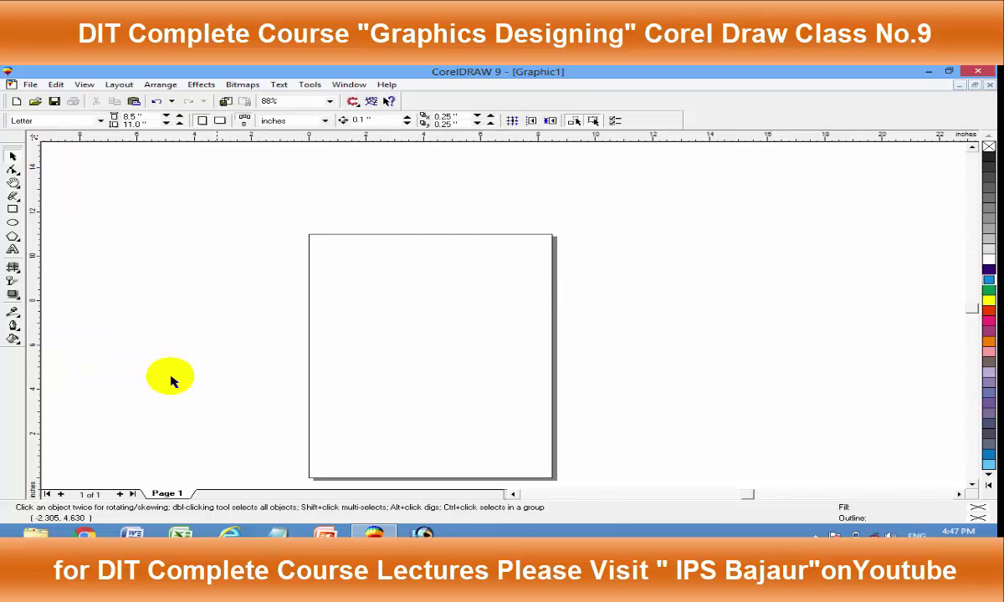
{"action": "key", "text": "ctrl+z"}
{"action": "left_click", "coordinate": [13, 338]}
{"action": "left_click", "coordinate": [61, 345]}
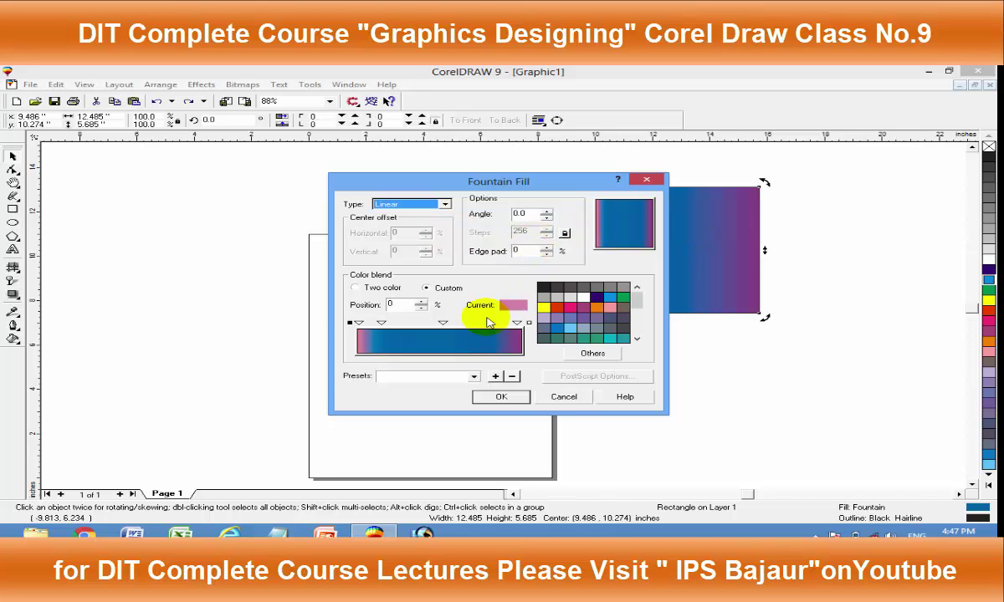
- Load the Cylinder - 04 preset as a Linear fill and unlock Steps, setting it to 2
{"action": "left_click", "coordinate": [473, 376]}
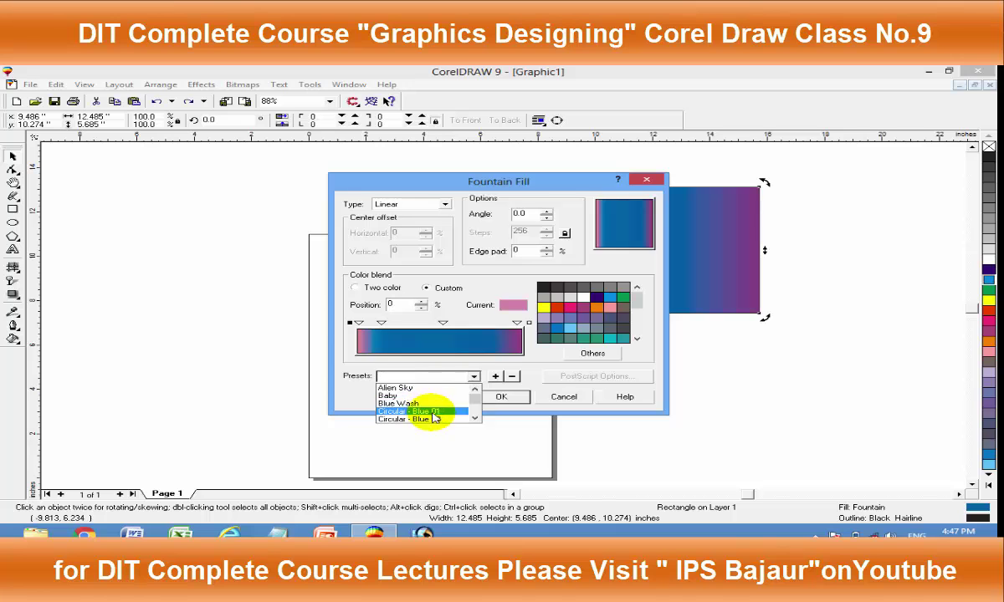
{"action": "left_click", "coordinate": [426, 410]}
{"action": "left_click", "coordinate": [411, 204]}
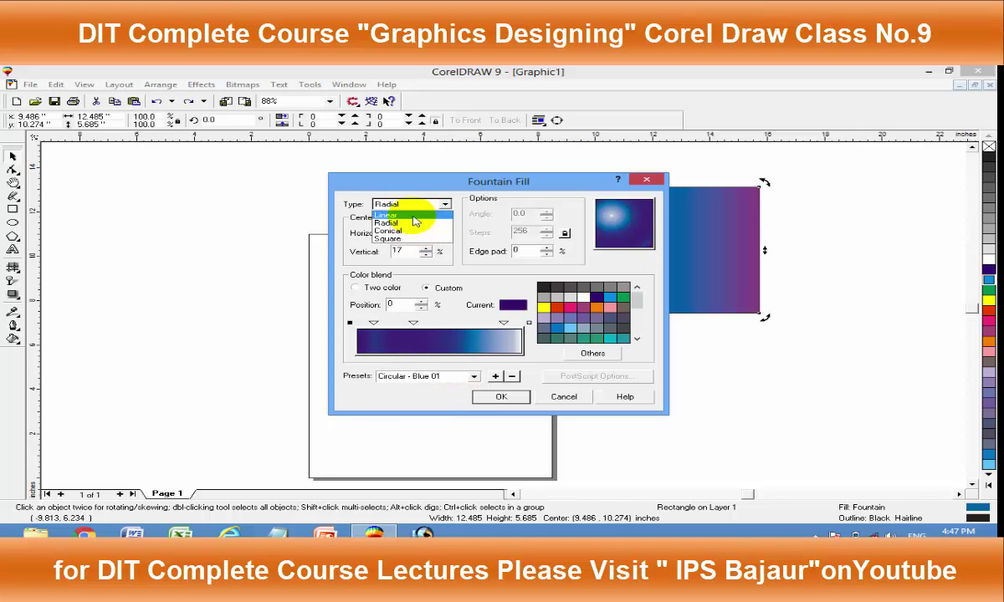
{"action": "left_click", "coordinate": [416, 216]}
{"action": "left_click", "coordinate": [472, 377]}
{"action": "scroll", "coordinate": [456, 410], "scroll_direction": "down", "scroll_amount": 3}
{"action": "left_click", "coordinate": [446, 414]}
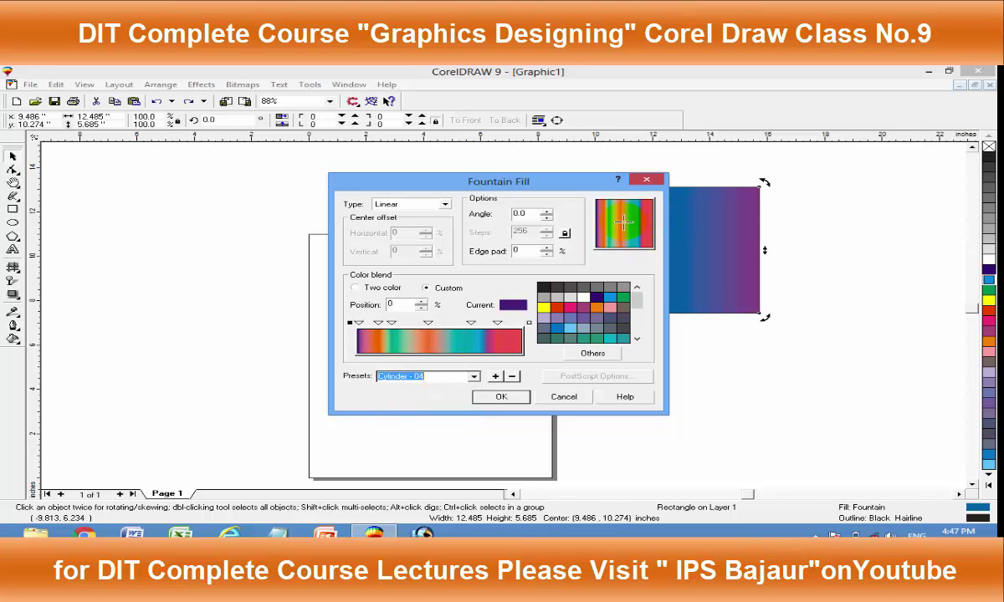
{"action": "left_click", "coordinate": [564, 232]}
{"action": "double_click", "coordinate": [531, 230]}
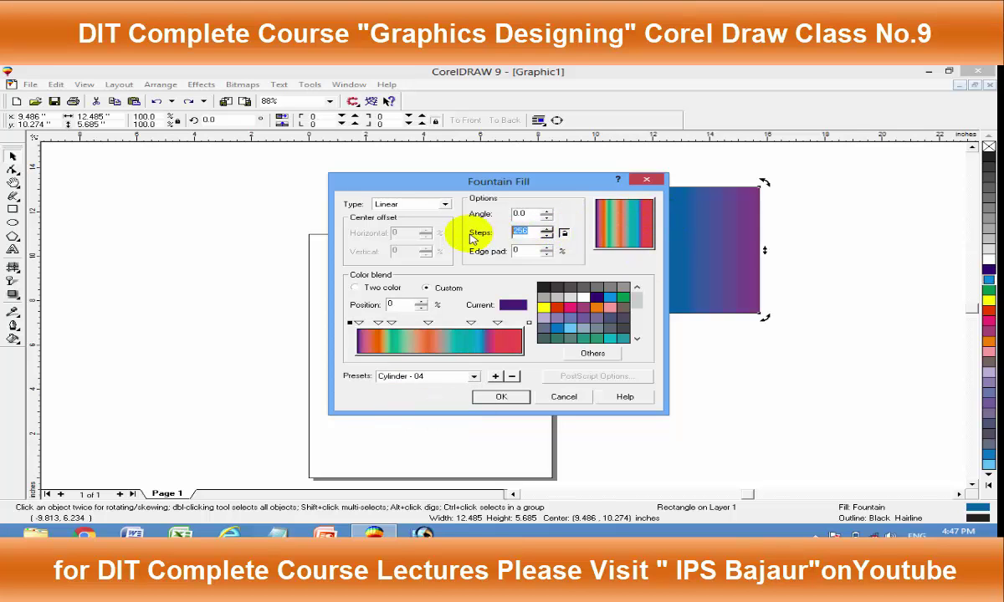
{"action": "type", "text": "2"}
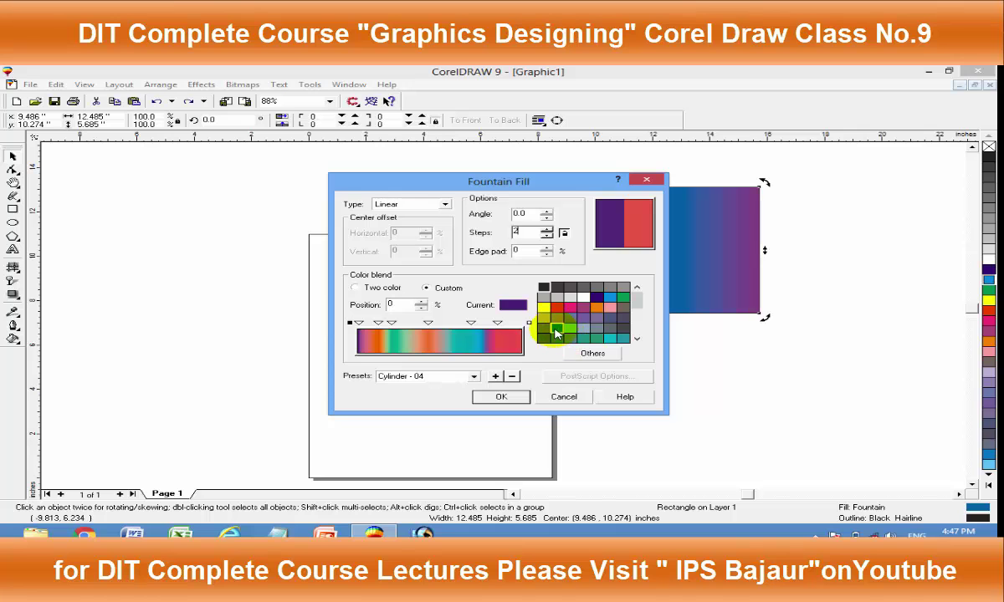
- Apply the Cylinder - 04 fill with 5 steps at about -85 degrees to the rectangle
{"action": "left_click_drag", "start_coordinate": [545, 184], "coordinate": [415, 177]}
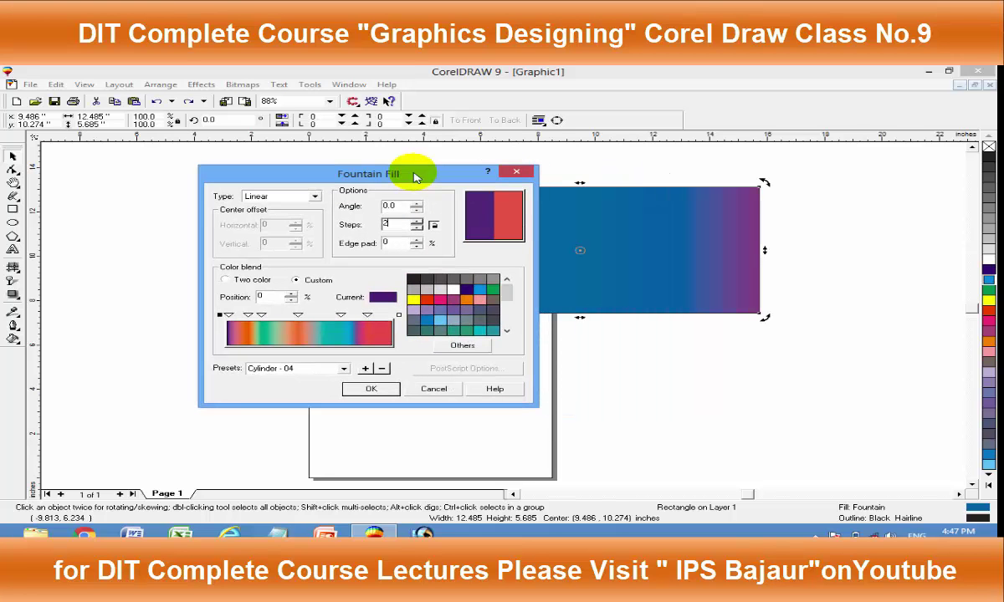
{"action": "double_click", "coordinate": [395, 224]}
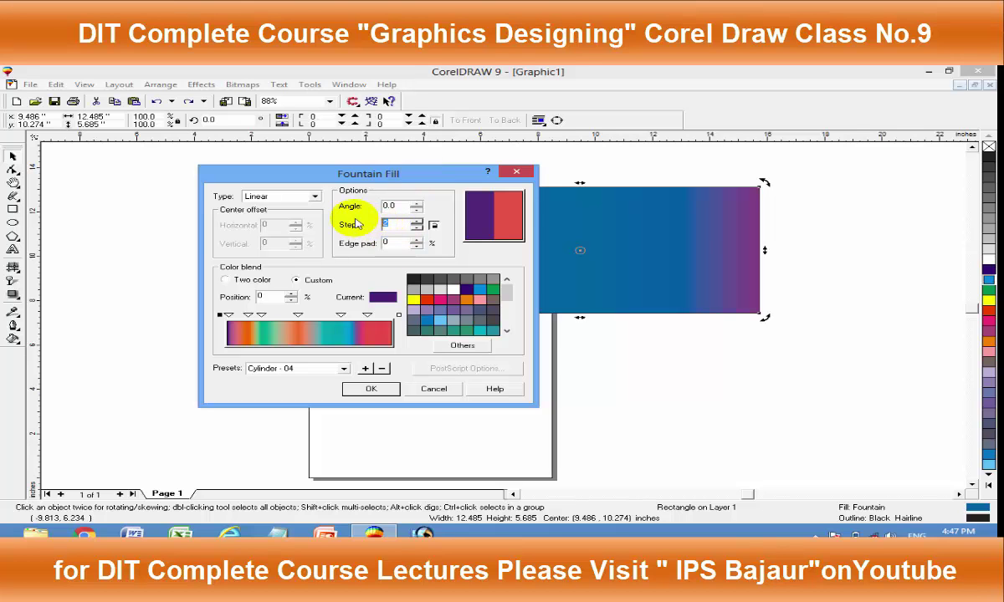
{"action": "type", "text": "3"}
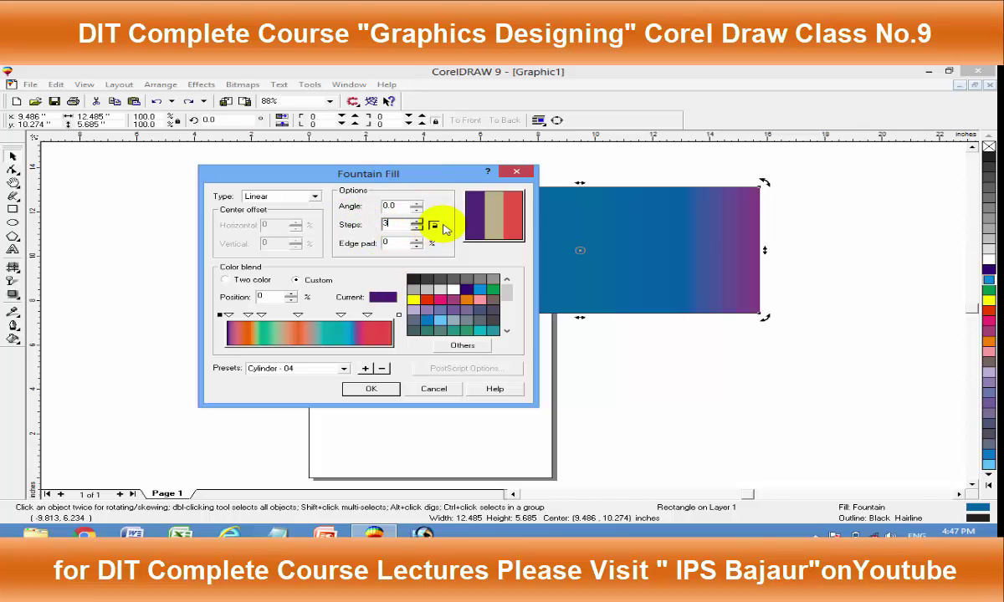
{"action": "double_click", "coordinate": [396, 224]}
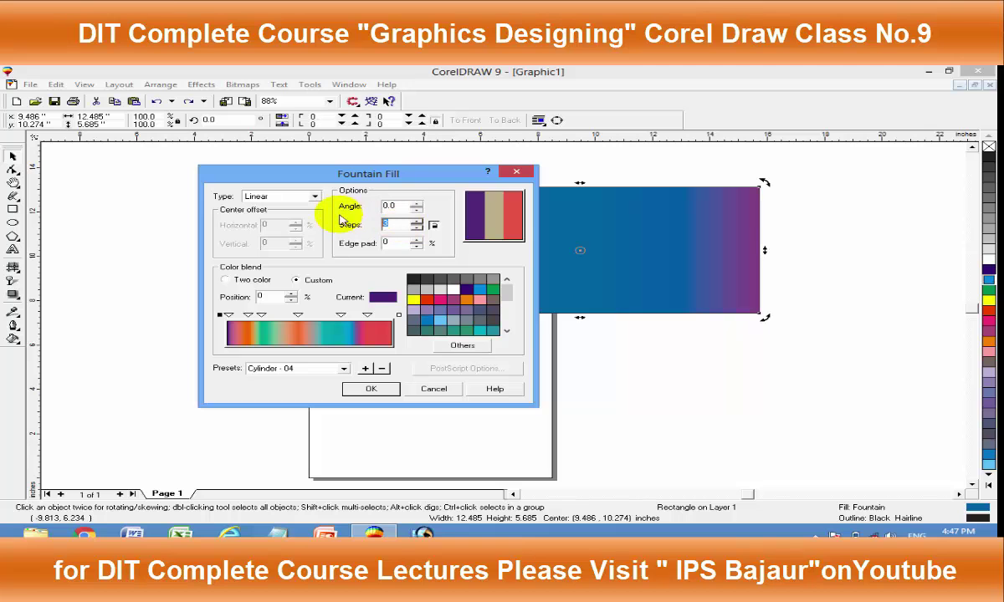
{"action": "type", "text": "4"}
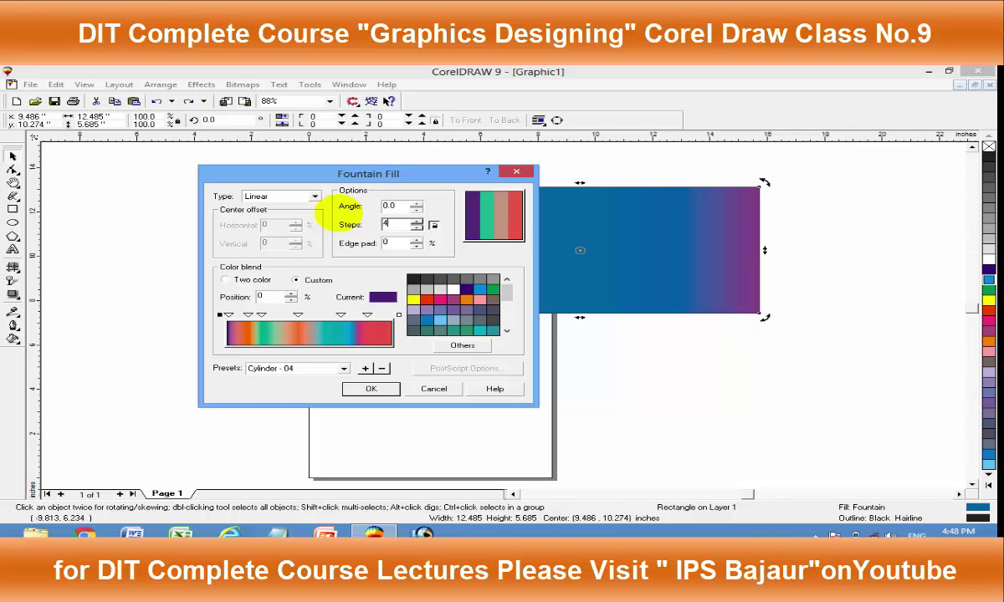
{"action": "left_click_drag", "start_coordinate": [481, 205], "coordinate": [495, 222]}
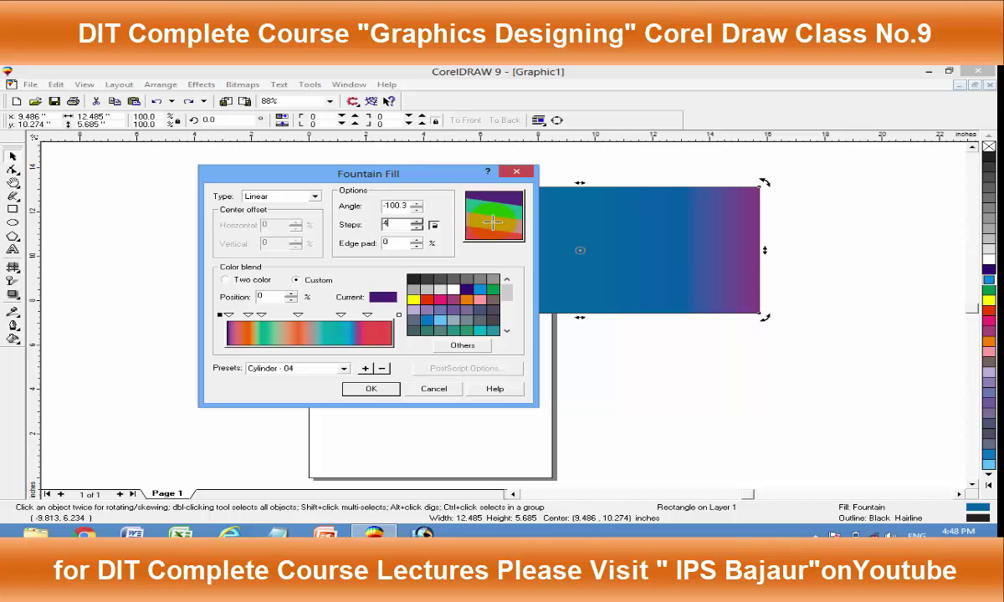
{"action": "left_click", "coordinate": [403, 226]}
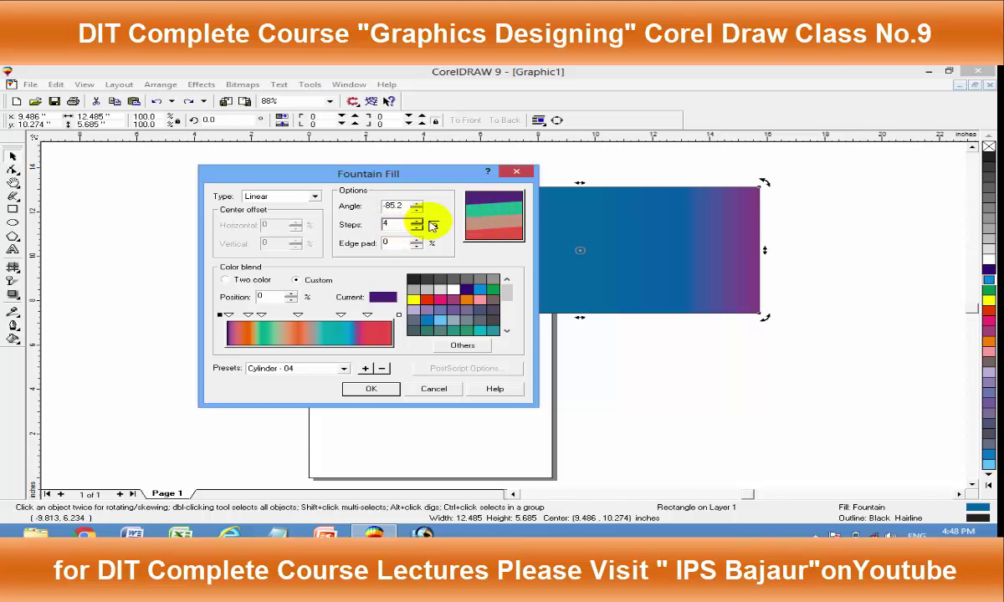
{"action": "left_click", "coordinate": [396, 224]}
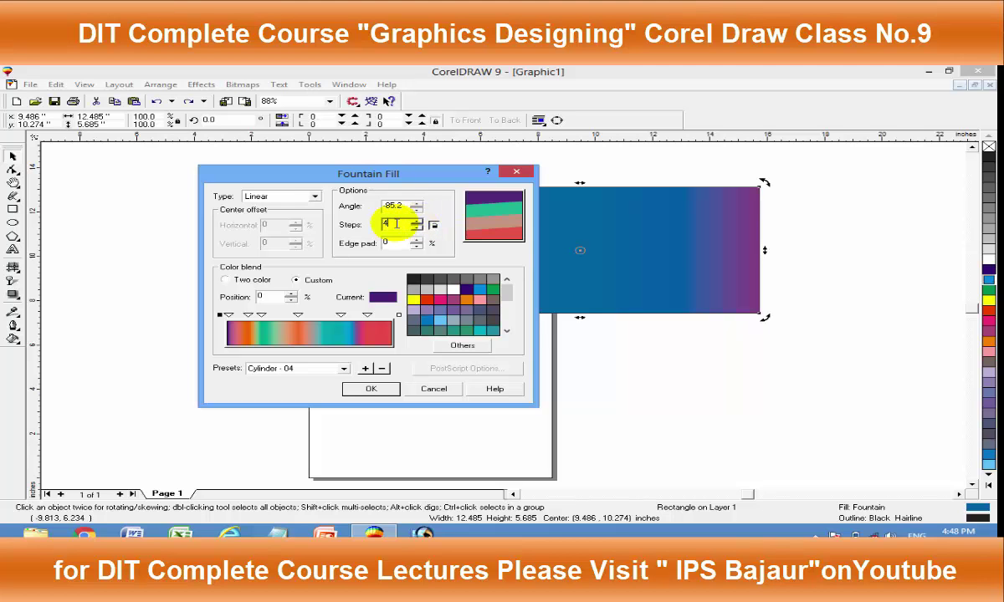
{"action": "type", "text": "5"}
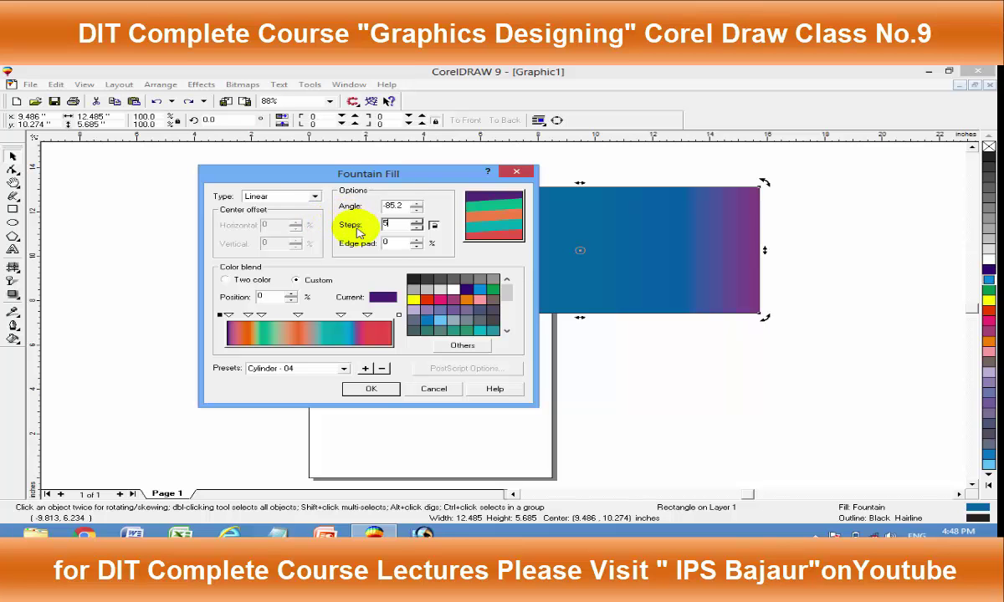
{"action": "left_click", "coordinate": [371, 388]}
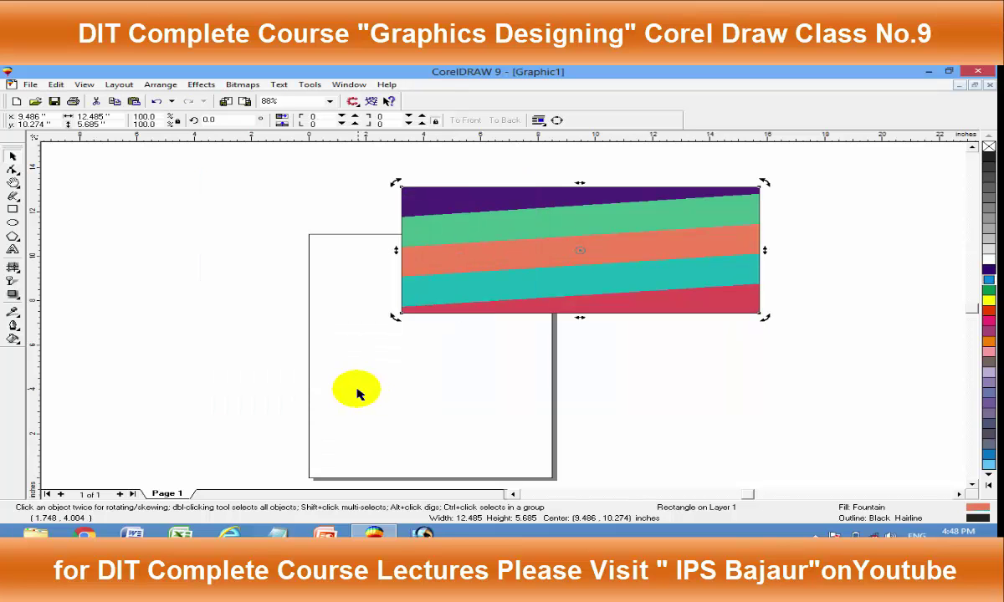
{"action": "left_click", "coordinate": [725, 339]}
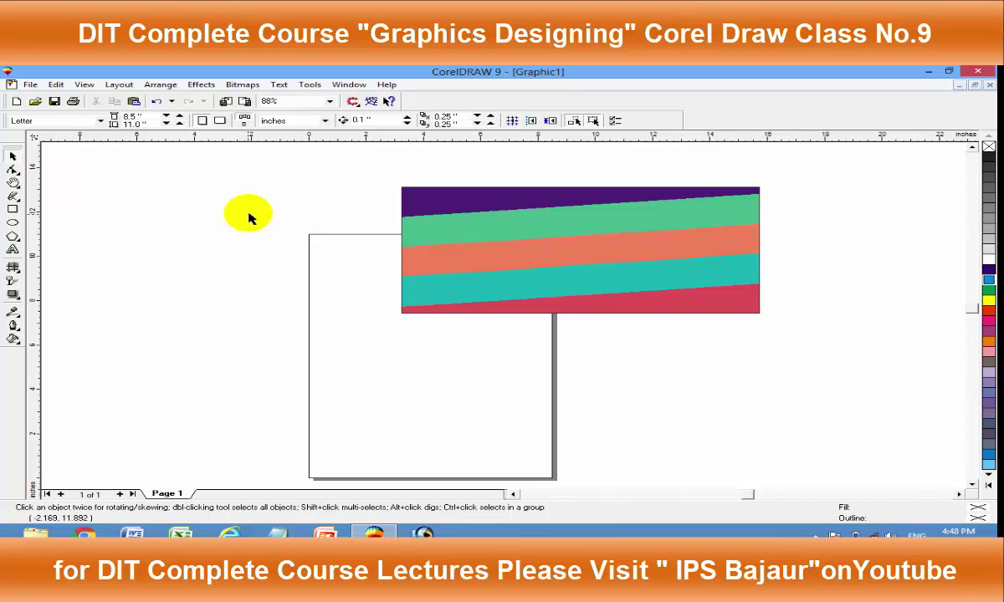
{"action": "scroll", "coordinate": [251, 207], "scroll_direction": "down", "scroll_amount": 1}
{"action": "left_click_drag", "start_coordinate": [349, 171], "coordinate": [788, 358]}
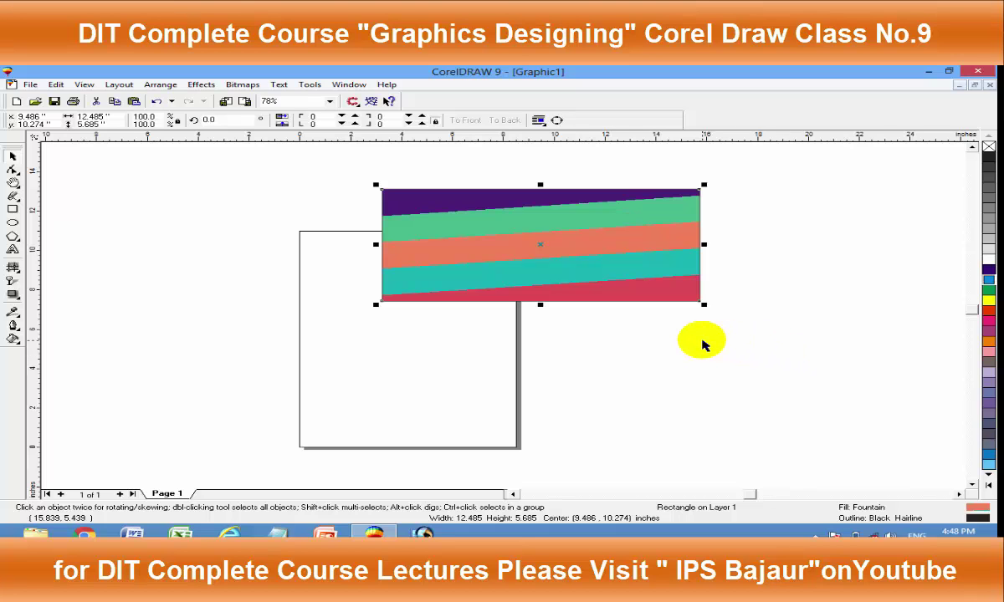
- Delete the striped rectangle and zoom in on the empty page
{"action": "key", "text": "Delete"}
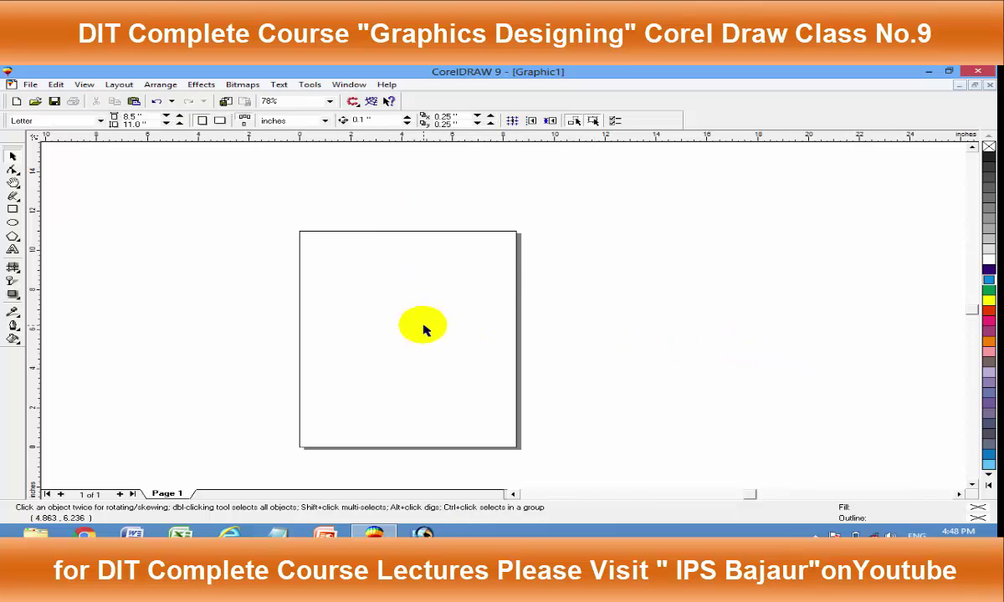
{"action": "scroll", "coordinate": [421, 327], "scroll_direction": "up", "scroll_amount": 1}
{"action": "scroll", "coordinate": [422, 330], "scroll_direction": "up", "scroll_amount": 1}
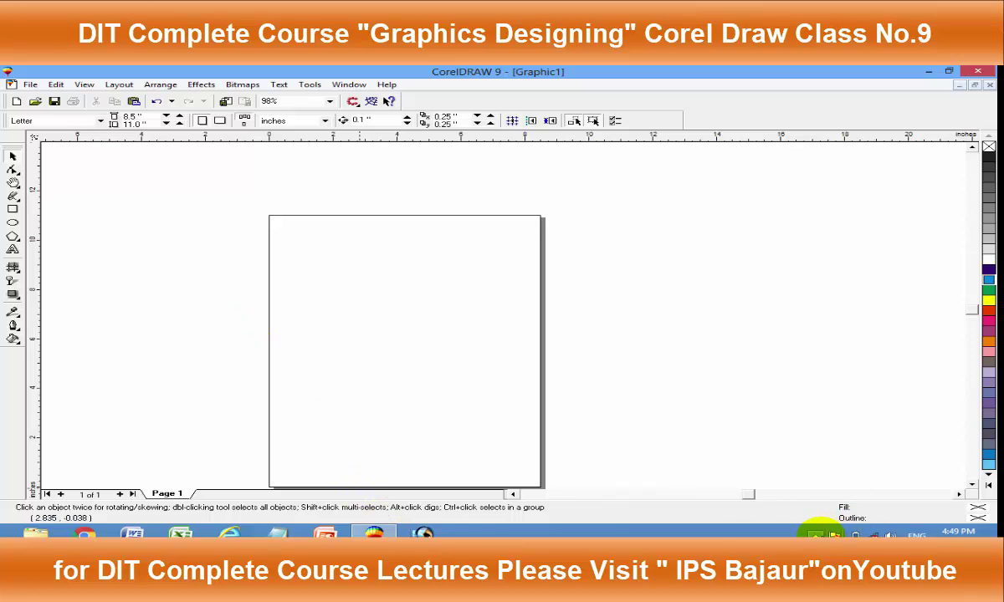
{"action": "left_click", "coordinate": [816, 534]}
{"action": "left_click", "coordinate": [789, 474]}
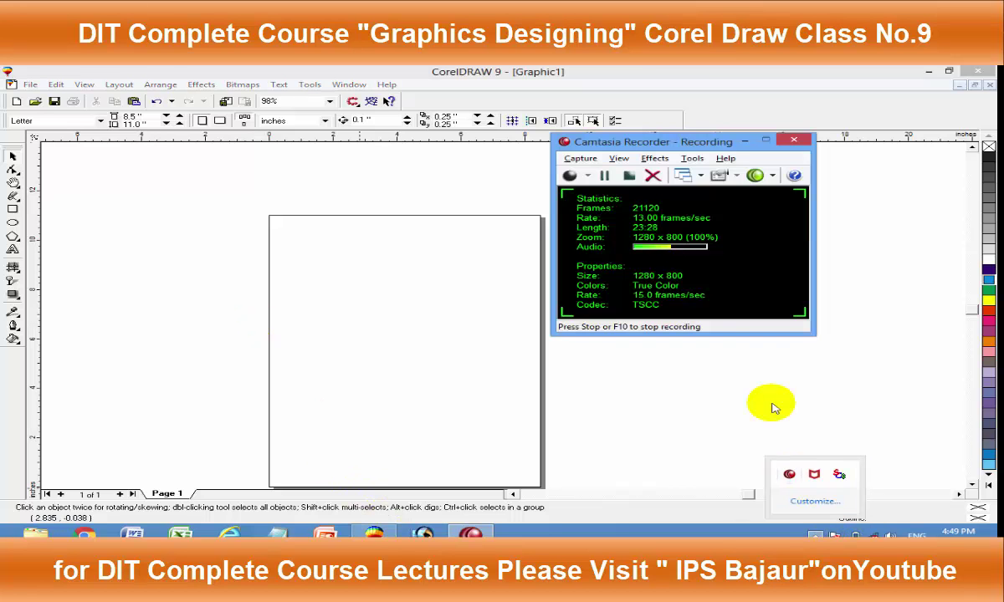